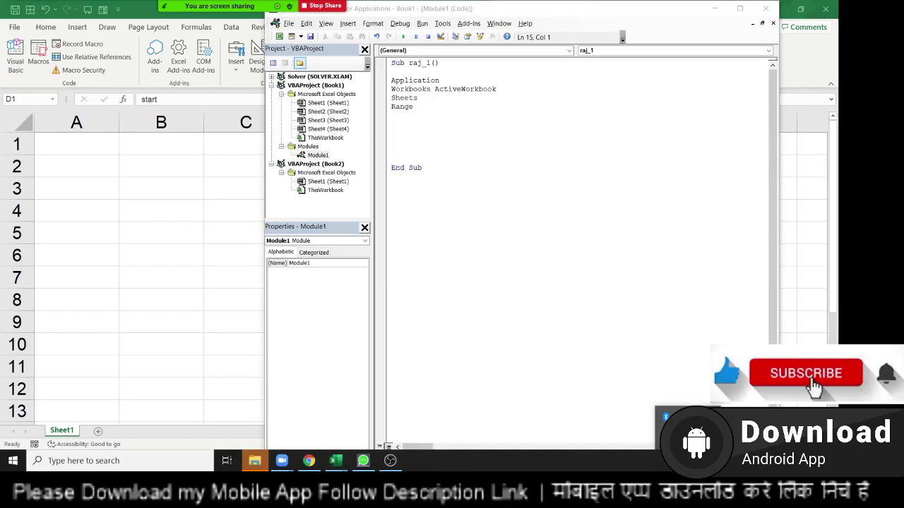
# - Select across the Application, Workbooks, Sheets and Range lines in raj_1 to review them
pyautogui.click(462, 8)
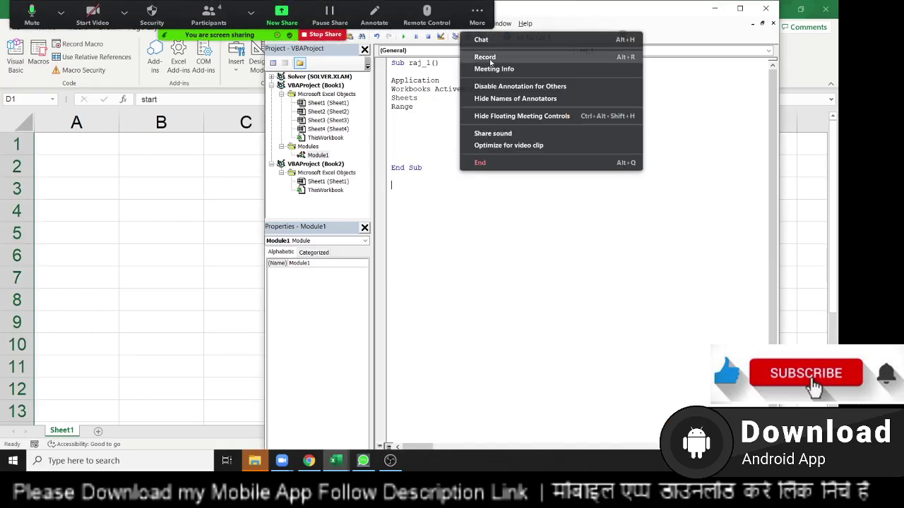
pyautogui.click(461, 123)
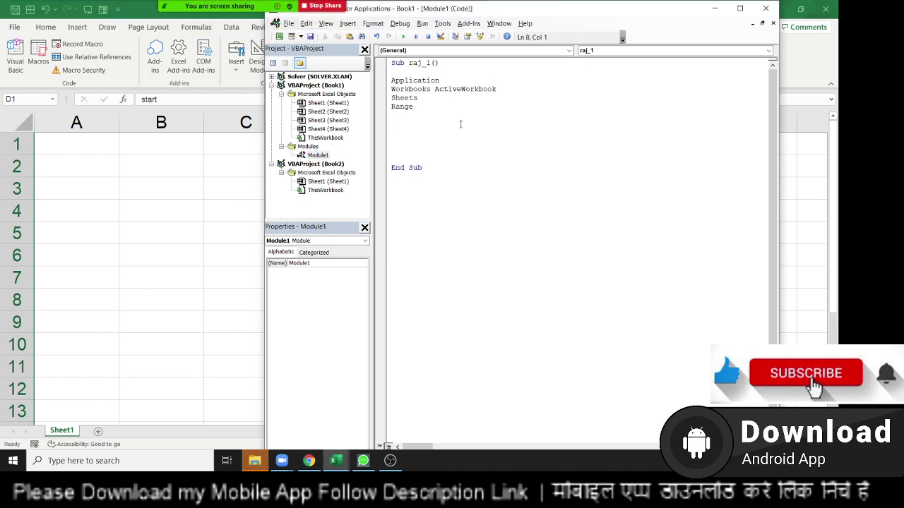
pyautogui.press('Up')
pyautogui.press('Up')
pyautogui.hotkey('shift', 'Down')
pyautogui.hotkey('shift', 'Down')
pyautogui.hotkey('shift', 'Down')
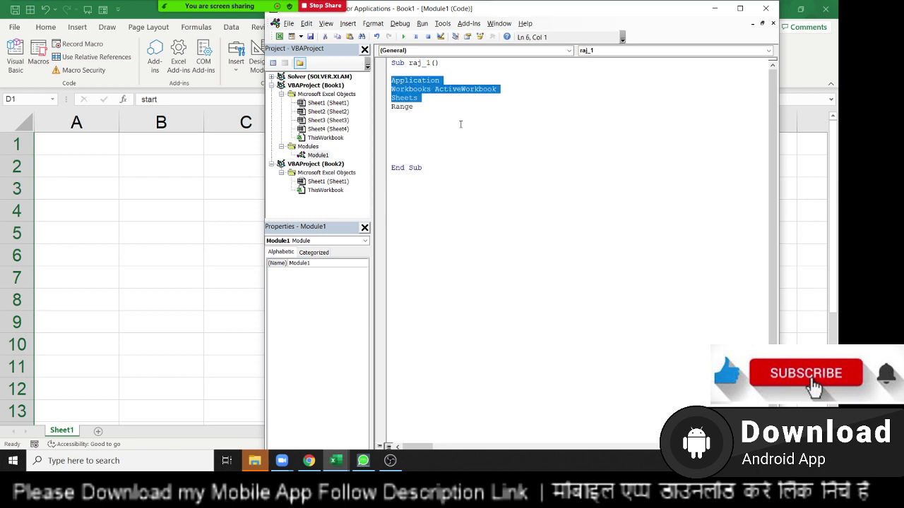
pyautogui.hotkey('shift', 'Down')
pyautogui.press('Left')
pyautogui.press('Down')
pyautogui.hotkey('shift', 'Down')
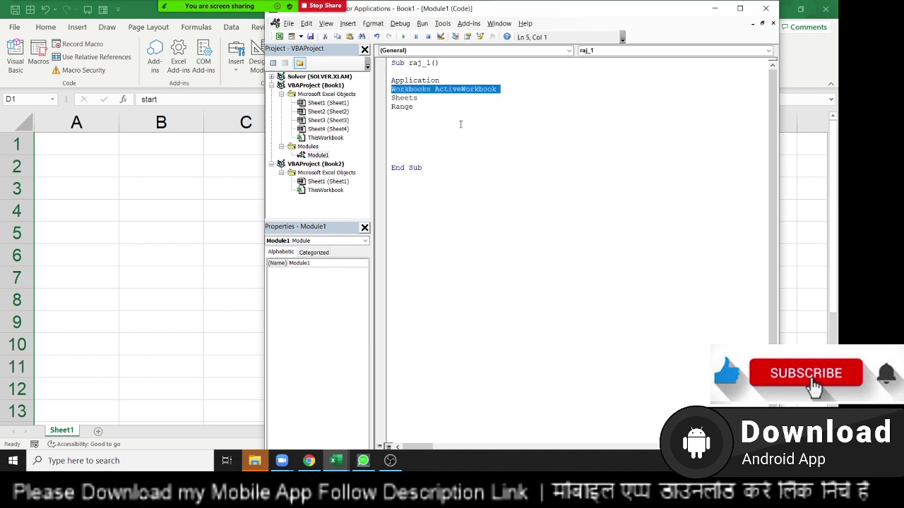
pyautogui.hotkey('shift', 'Down')
pyautogui.press('Up')
pyautogui.press('Up')
pyautogui.press('Up')
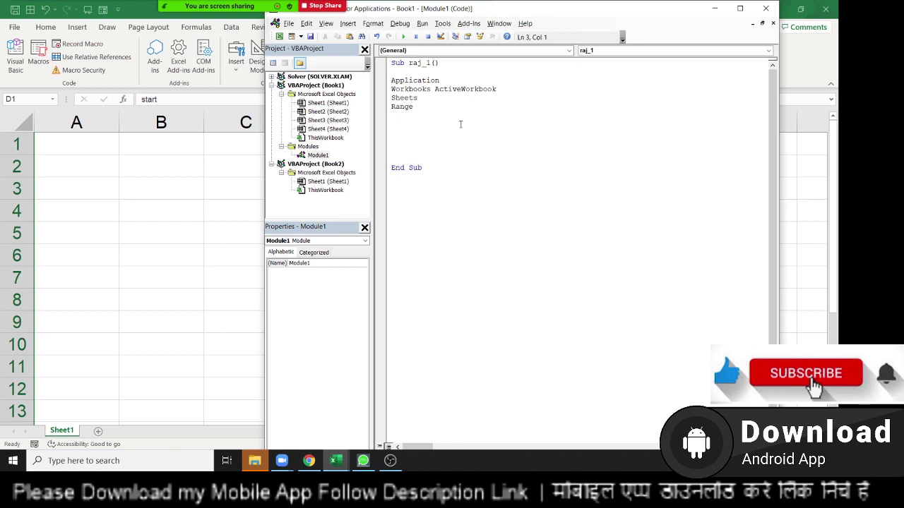
# - Add blank lines below the Range line, pushing End Sub further down
pyautogui.press('Down')
pyautogui.hotkey('shift', 'Down')
pyautogui.press('Down')
pyautogui.press('Down')
pyautogui.press('Down')
pyautogui.press('Down')
pyautogui.press('Return')
pyautogui.press('Return')
# - Add a Workbooks.Add line and begin an ActiveWorkbook statement below it
pyautogui.write('w')
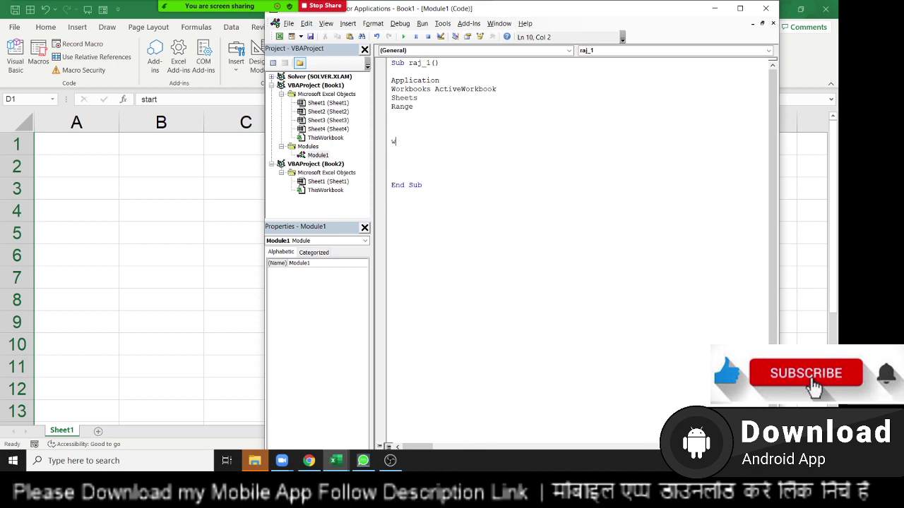
pyautogui.write('orkbooks')
pyautogui.write('.ad')
pyautogui.press('Return')
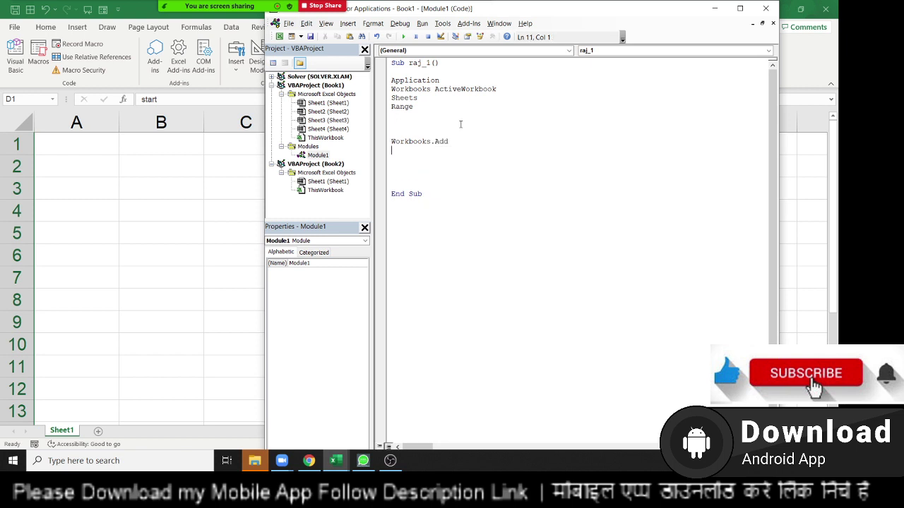
pyautogui.write('acti')
pyautogui.write('ve')
pyautogui.write('workboo')
pyautogui.write('ks')
pyautogui.press('BackSpace')
pyautogui.press('BackSpace')
# - Try an ActiveWorkbook.SaveAs "D: line, then erase it back to 'active'
pyautogui.write('.sa')
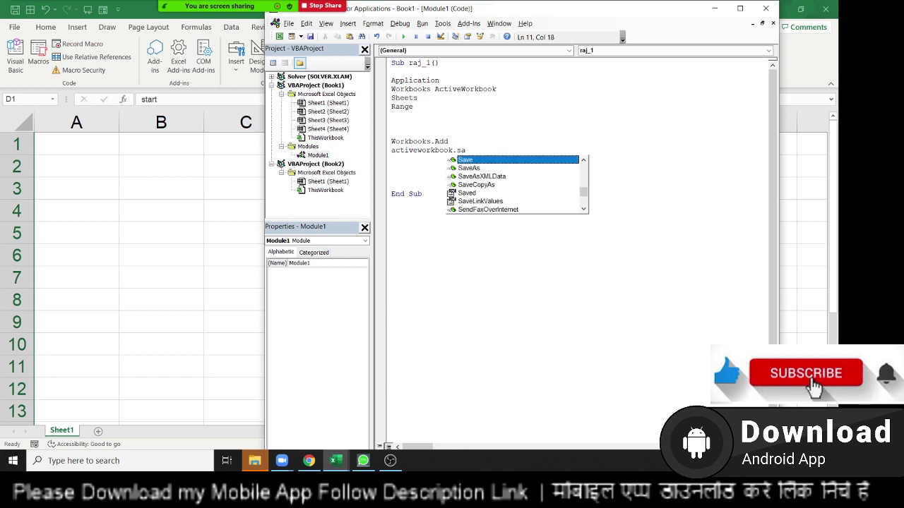
pyautogui.press('Down')
pyautogui.press('Tab')
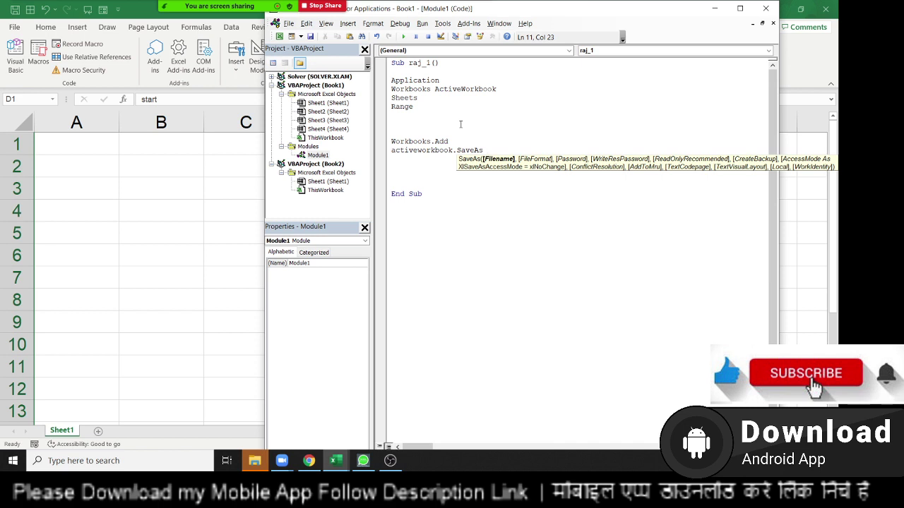
pyautogui.write('"D:')
pyautogui.press('BackSpace')
pyautogui.press('BackSpace')
pyautogui.press('BackSpace')
pyautogui.press('BackSpace')
pyautogui.press('BackSpace')
pyautogui.press('BackSpace')
pyautogui.press('BackSpace')
pyautogui.press('BackSpace')
pyautogui.press('BackSpace')
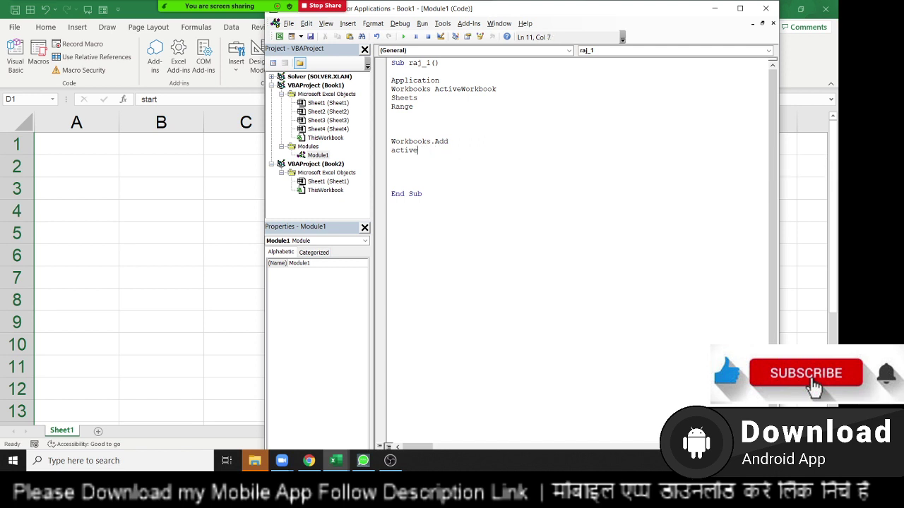
pyautogui.press('BackSpace')
pyautogui.press('BackSpace')
pyautogui.press('BackSpace')
pyautogui.press('BackSpace')
pyautogui.press('BackSpace')
pyautogui.press('BackSpace')
# - Locate and select the Workbooks.Add line in raj_1
pyautogui.click(216, 17)
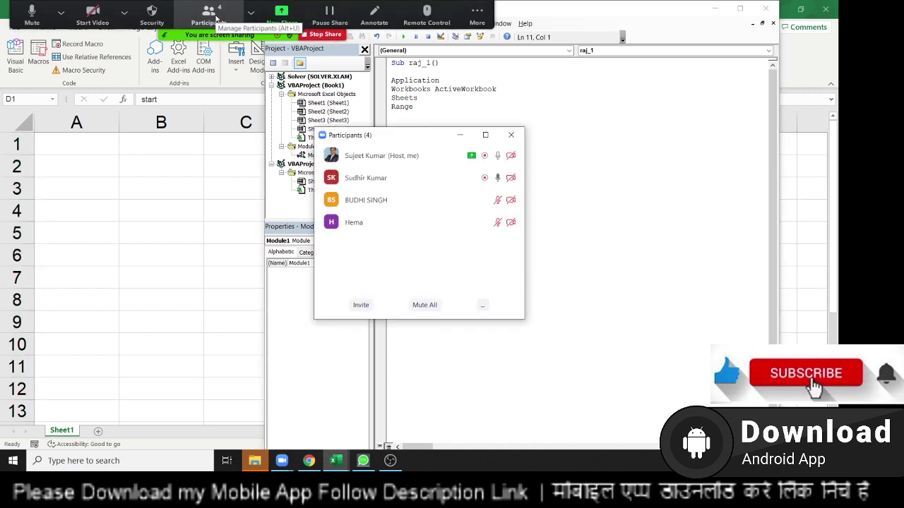
pyautogui.click(511, 135)
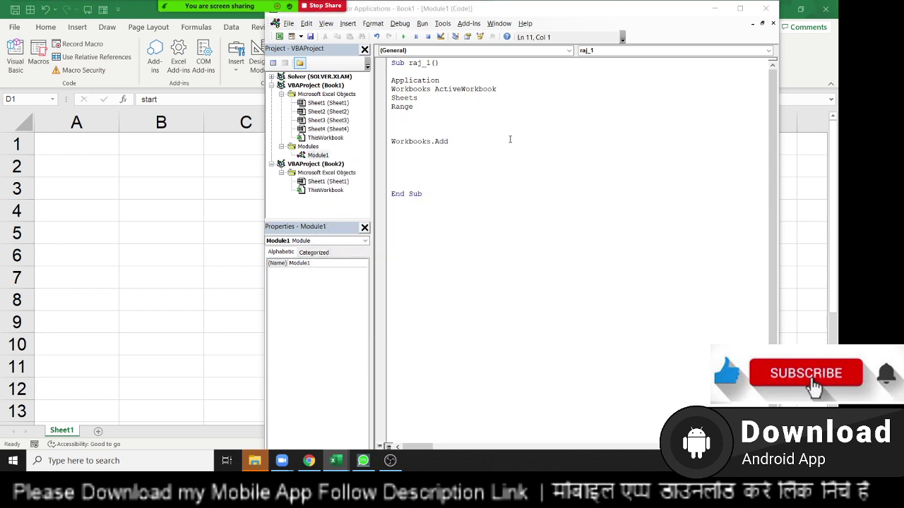
pyautogui.click(461, 140)
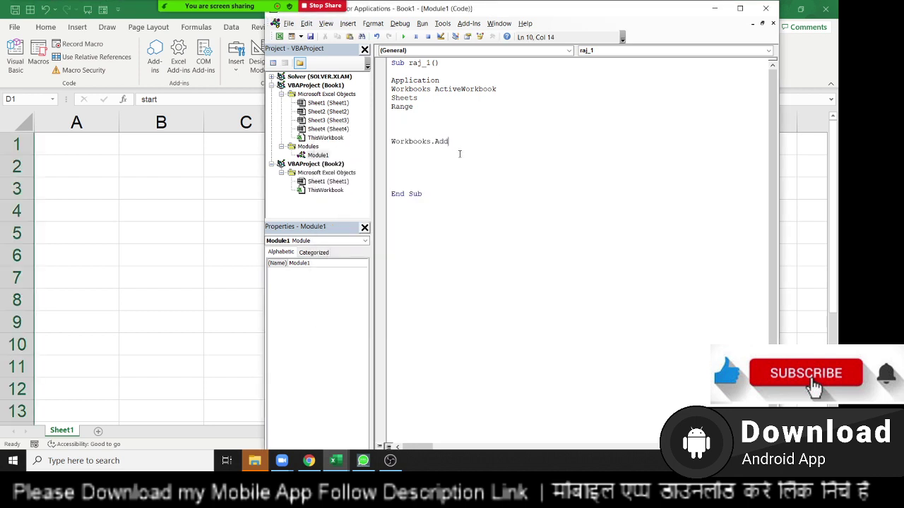
pyautogui.press('Home')
pyautogui.hotkey('shift', 'Down')
pyautogui.click(459, 154)
# - Append .SaveAs to Workbooks.Add, then remove the unfinished "D:123 path
pyautogui.press('Up')
pyautogui.press('Right')
pyautogui.press('Right')
pyautogui.press('Right')
pyautogui.press('Right')
pyautogui.press('Right')
pyautogui.press('Right')
pyautogui.press('Right')
pyautogui.write('.')
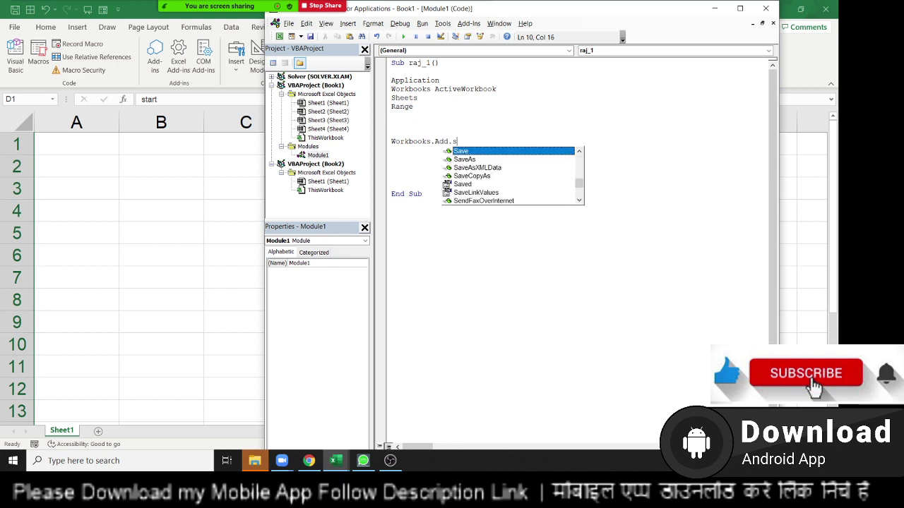
pyautogui.write('SaveAs')
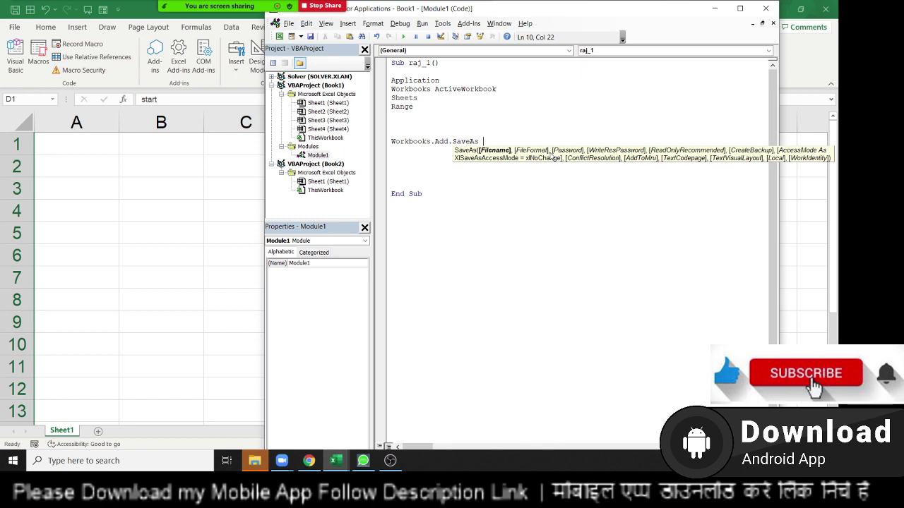
pyautogui.write('"')
pyautogui.write('D:')
pyautogui.write('123')
pyautogui.press('BackSpace')
pyautogui.press('BackSpace')
pyautogui.press('BackSpace')
pyautogui.press('BackSpace')
pyautogui.press('BackSpace')
pyautogui.press('BackSpace')
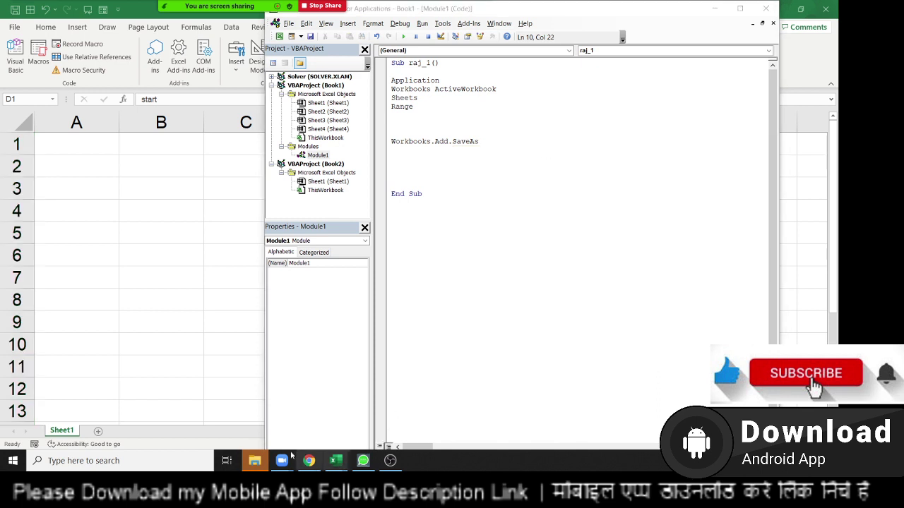
# - Open the OS (D:) drive from This PC in File Explorer and view its D:\ path
pyautogui.click(256, 460)
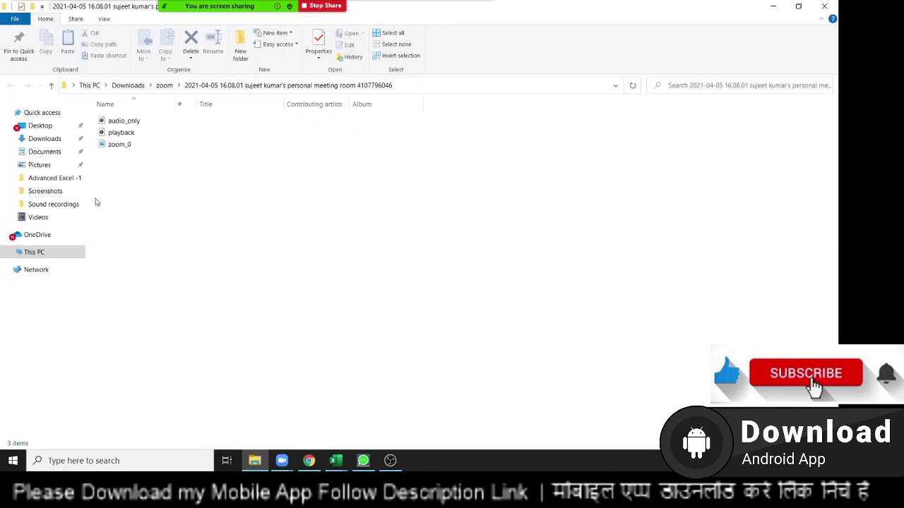
pyautogui.click(43, 258)
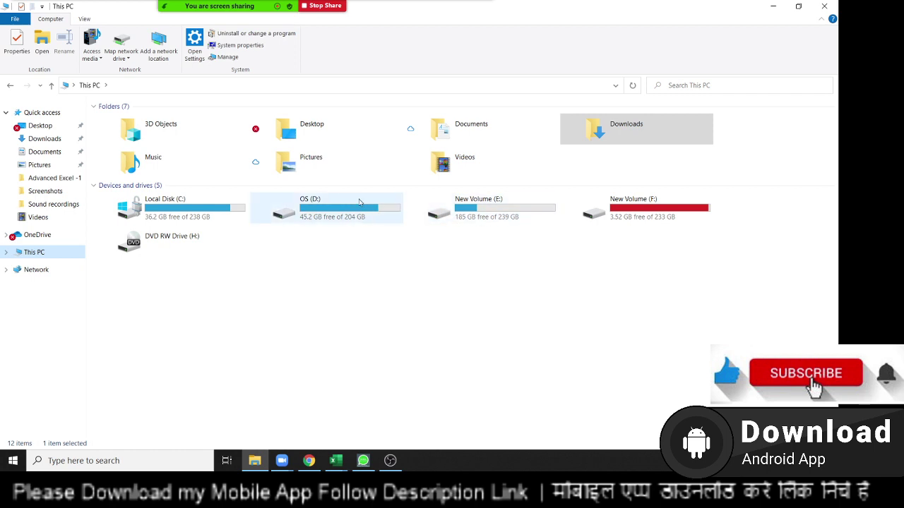
pyautogui.click(382, 215)
pyautogui.doubleClick(370, 212)
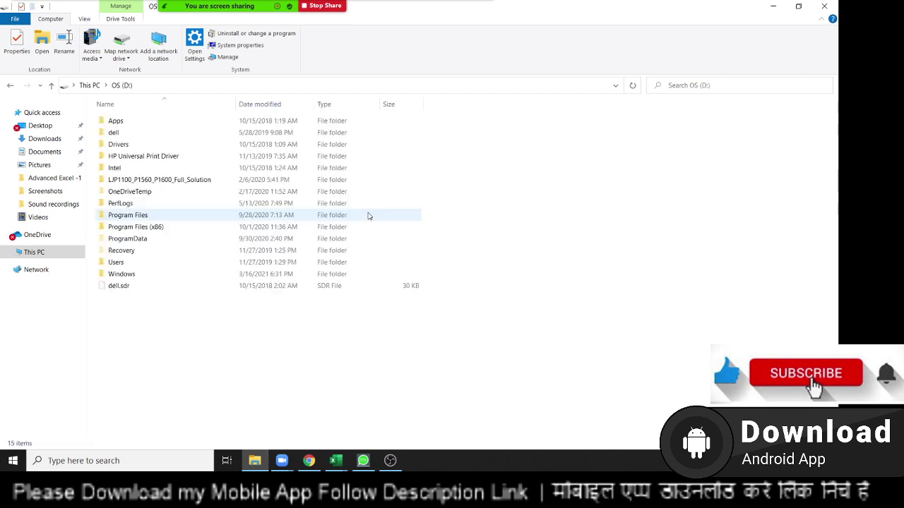
pyautogui.click(226, 85)
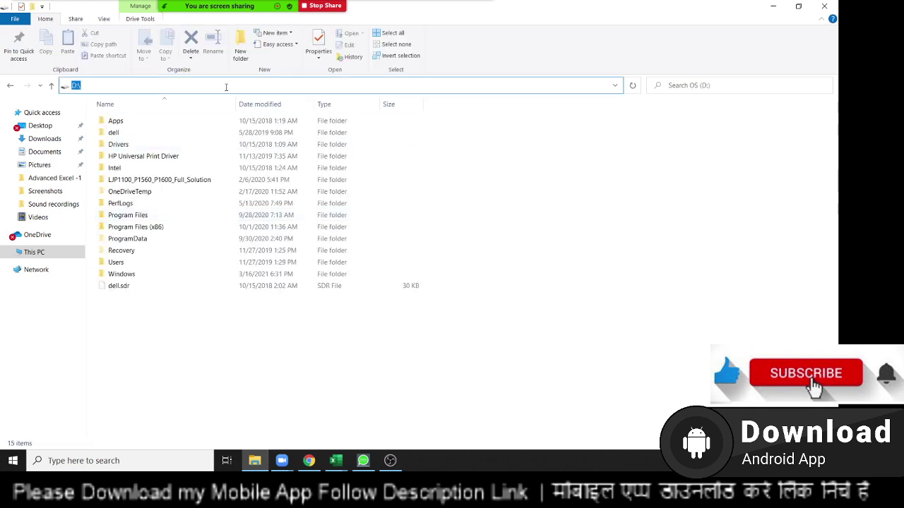
pyautogui.press('Escape')
# - Switch back to the Visual Basic editor window
pyautogui.hotkey('alt', 'Tab')
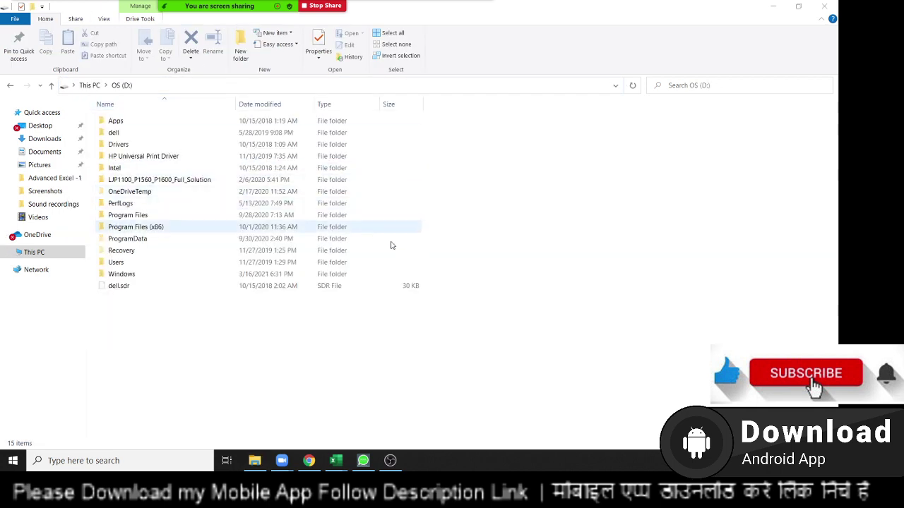
pyautogui.hotkey('alt', 'Tab')
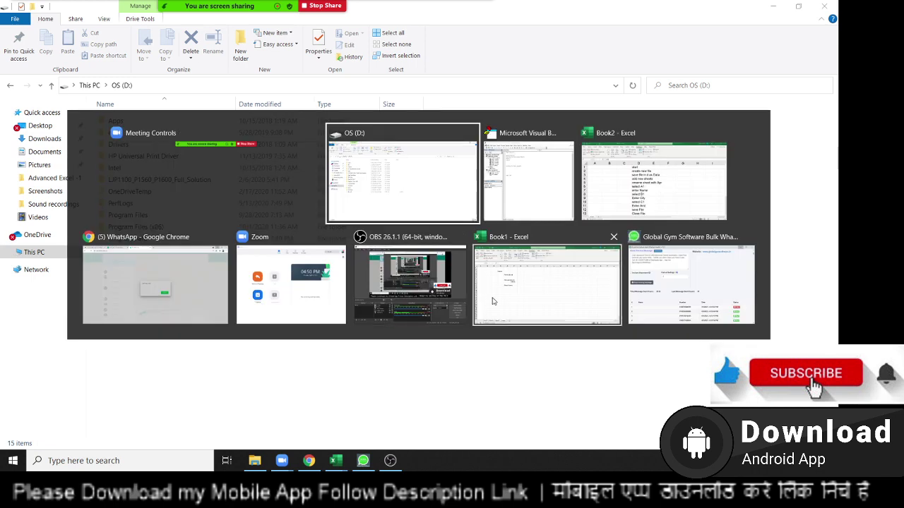
pyautogui.hotkey('alt', 'Tab')
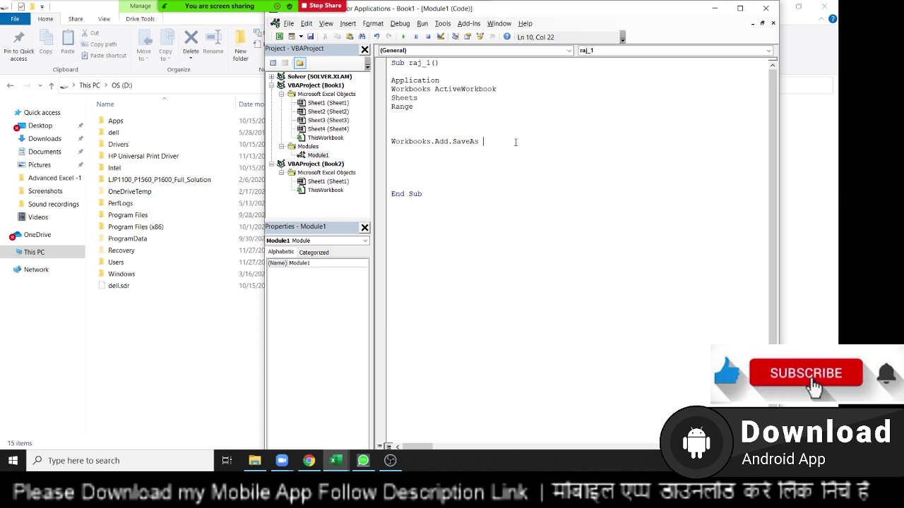
# - Give SaveAs the path "D:\123.xlsx", correcting the mistyped extension
pyautogui.write('"D:\\')
pyautogui.write('123.x')
pyautogui.write('sx')
pyautogui.press('BackSpace')
pyautogui.press('BackSpace')
pyautogui.press('BackSpace')
pyautogui.write('xlsx"')
pyautogui.press('Return')
# - Add a blank line and begin the statement workbooks("book1.xlsx")
pyautogui.hotkey('shift', 'Down')
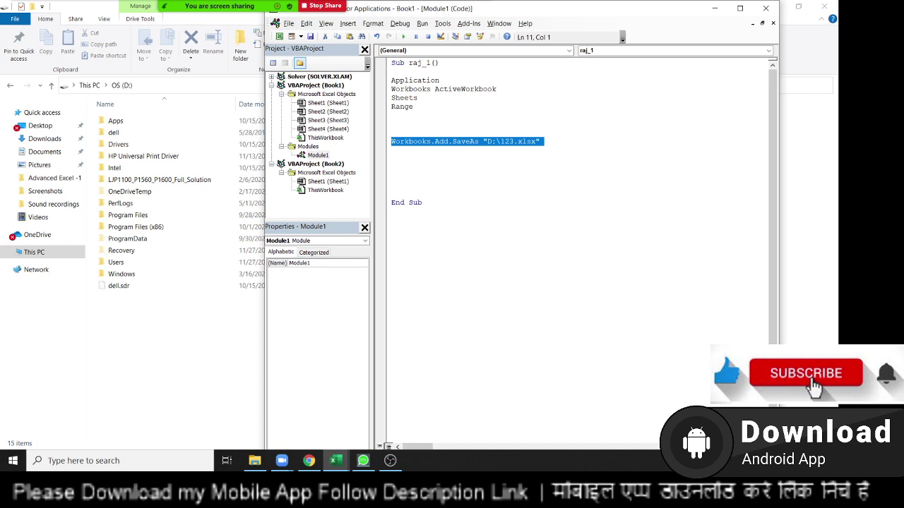
pyautogui.press('Right')
pyautogui.press('Return')
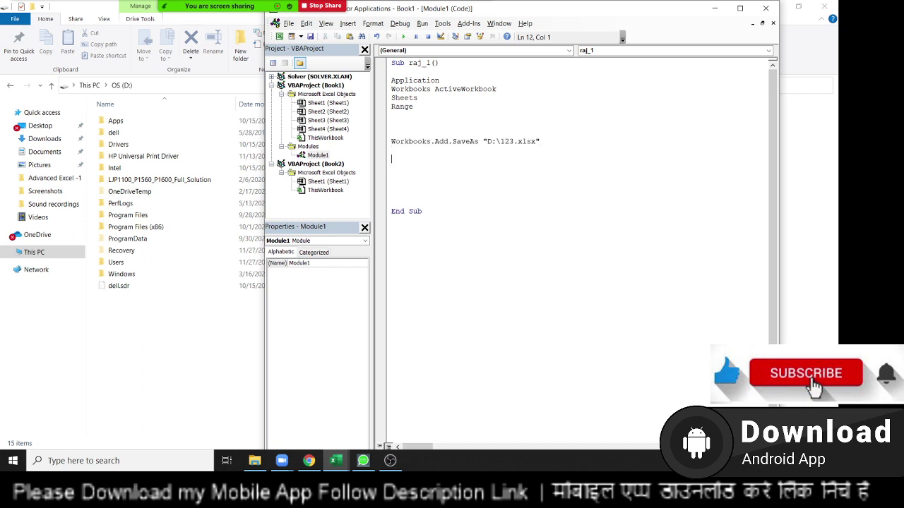
pyautogui.write('work')
pyautogui.write('books')
pyautogui.write('("')
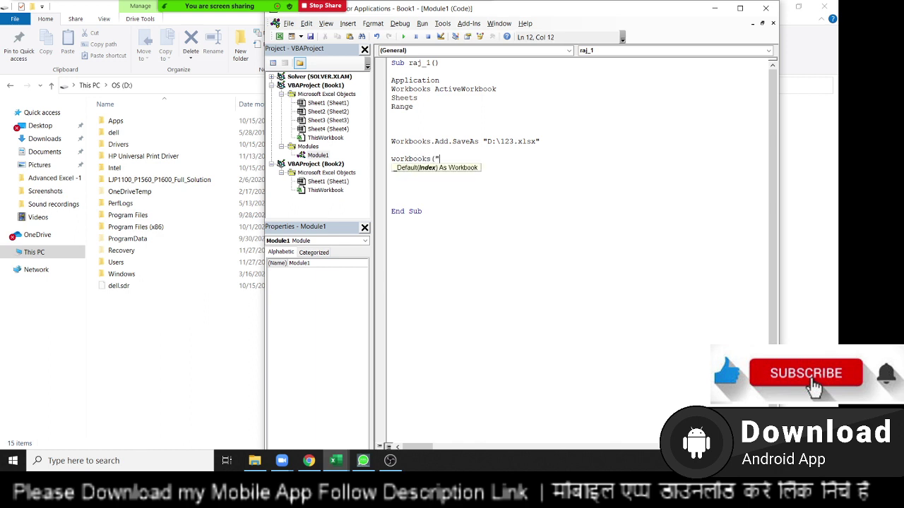
pyautogui.write('book')
pyautogui.write('1.x')
pyautogui.write('lsx")')
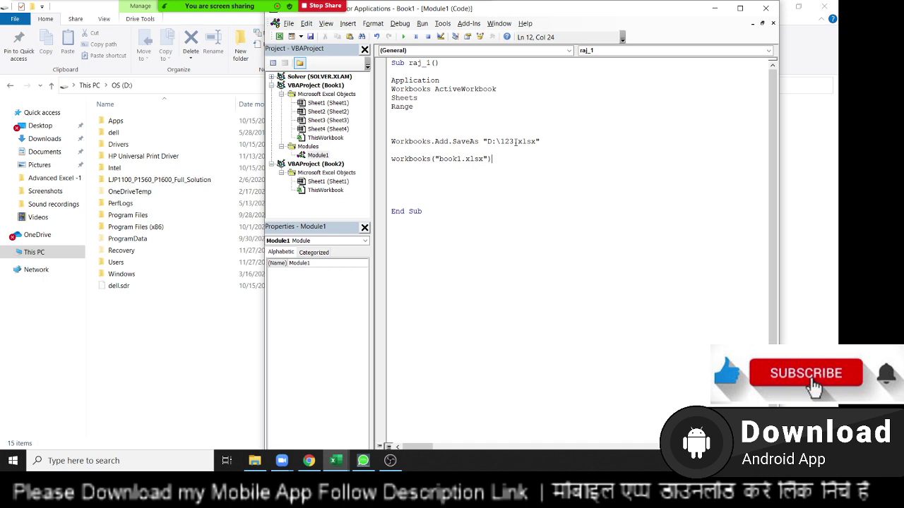
# - Complete the line as Workbooks("book1.xlsx").Save and finish the statement
pyautogui.write('.')
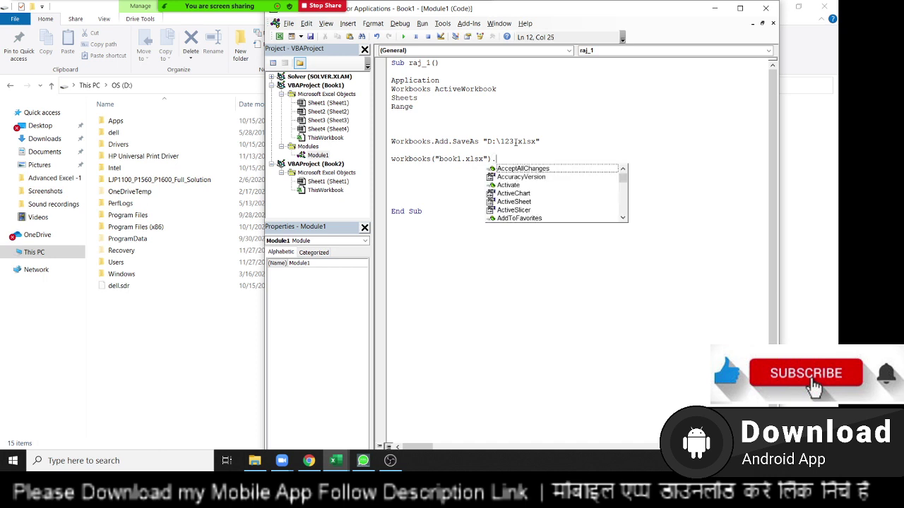
pyautogui.write('s')
pyautogui.press('Down')
pyautogui.press('Tab')
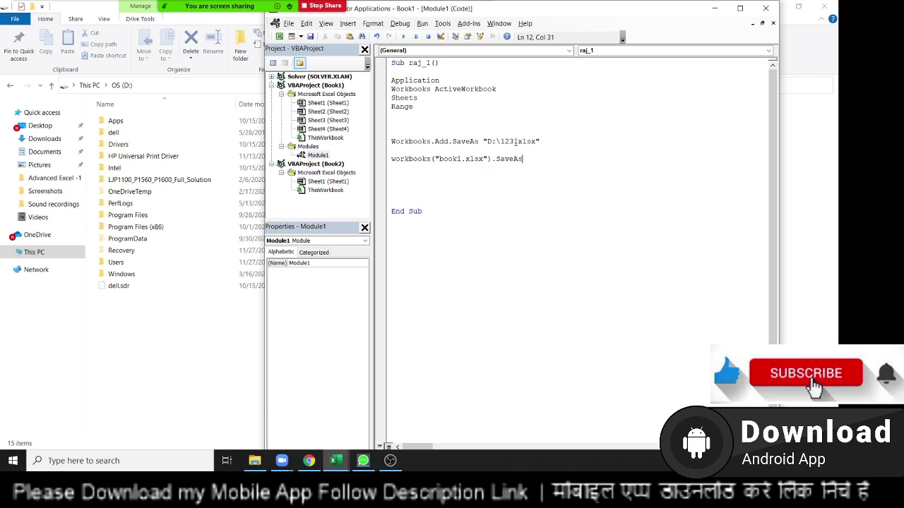
pyautogui.press('BackSpace')
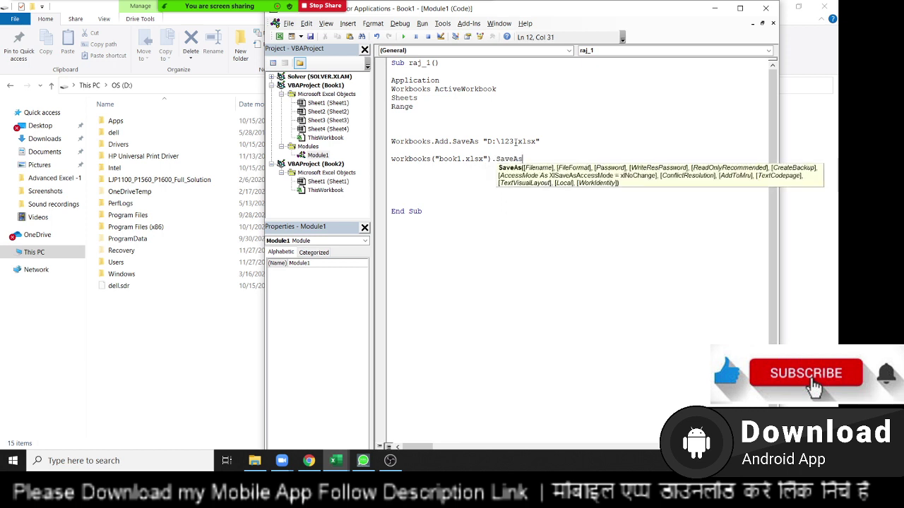
pyautogui.press('BackSpace')
pyautogui.press('BackSpace')
pyautogui.press('Return')
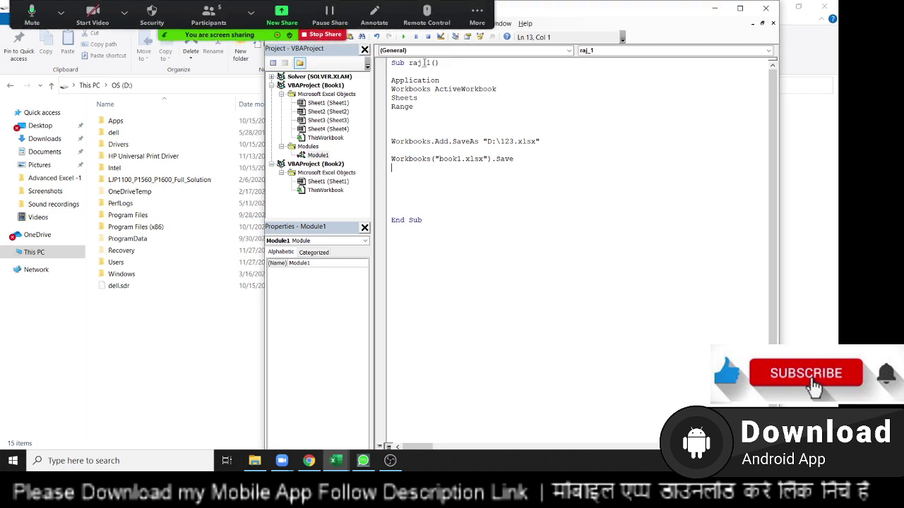
# - Insert a blank line below the Save statement and start a Workbooks.Open statement
pyautogui.doubleClick(401, 140)
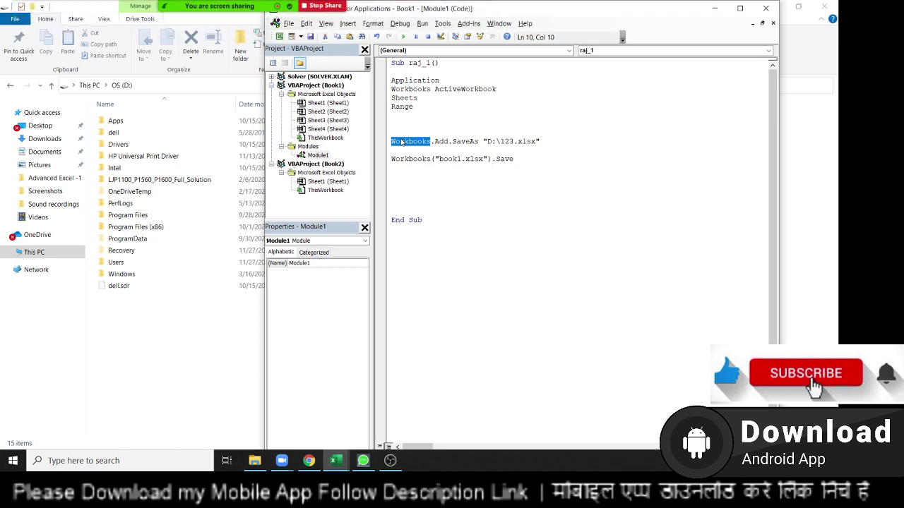
pyautogui.press('Down')
pyautogui.press('Down')
pyautogui.press('Down')
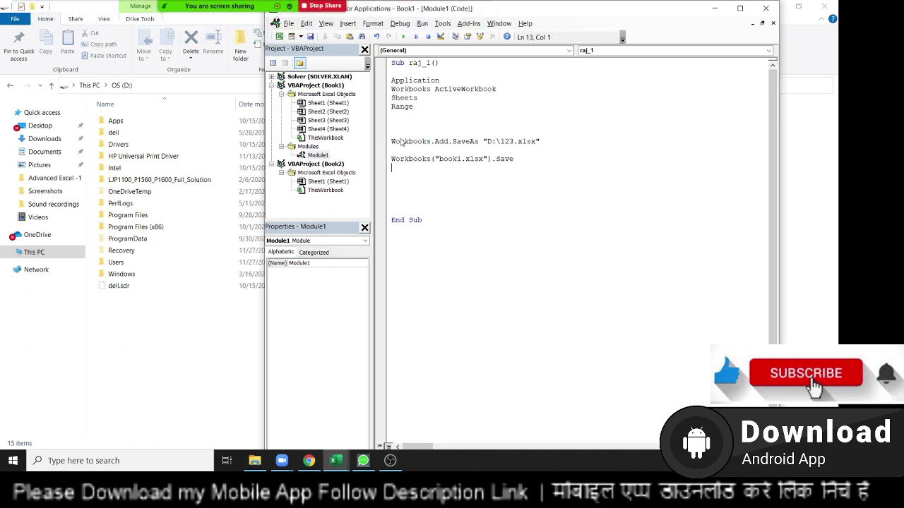
pyautogui.press('Return')
pyautogui.write('wo')
pyautogui.write('rkbook')
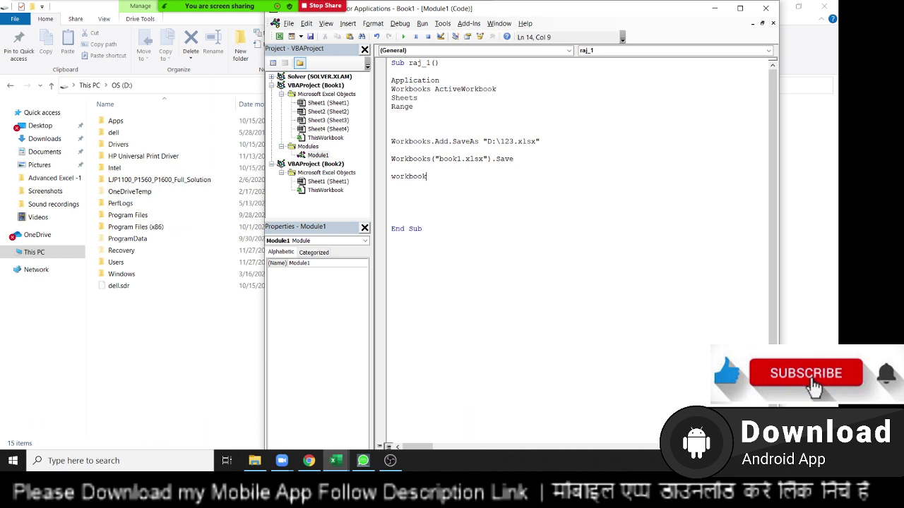
pyautogui.write('s.op')
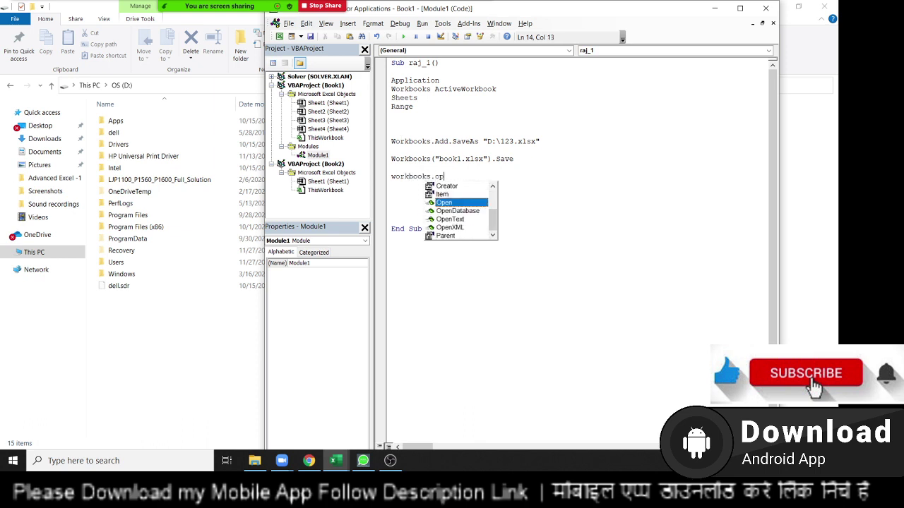
pyautogui.press('Tab')
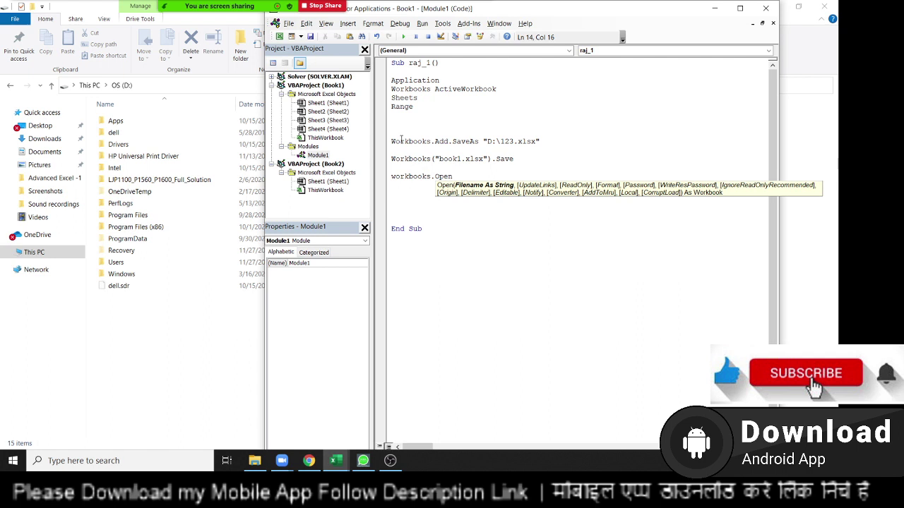
# - Give Workbooks.Open the path "D:\123.xlsx" copied from SaveAs, plus , , True, , 12
pyautogui.click(540, 142)
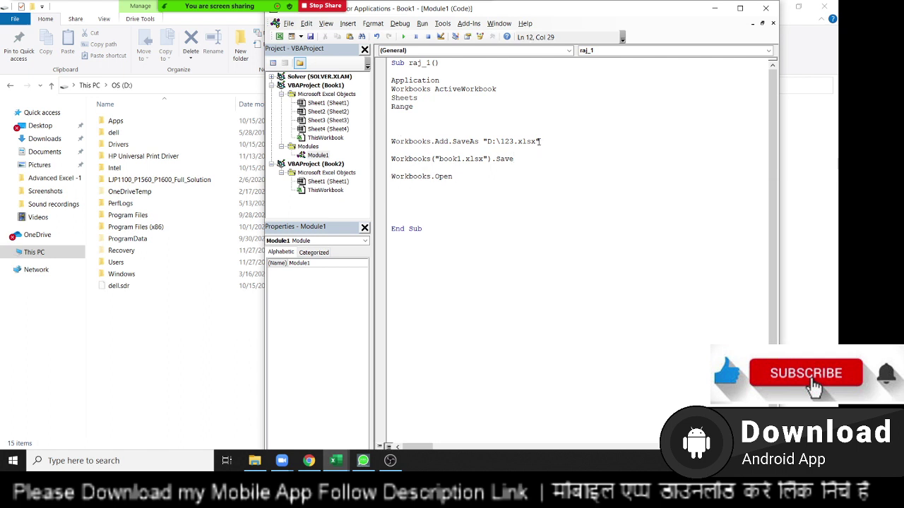
pyautogui.moveTo(540, 141); pyautogui.dragTo(479, 141)
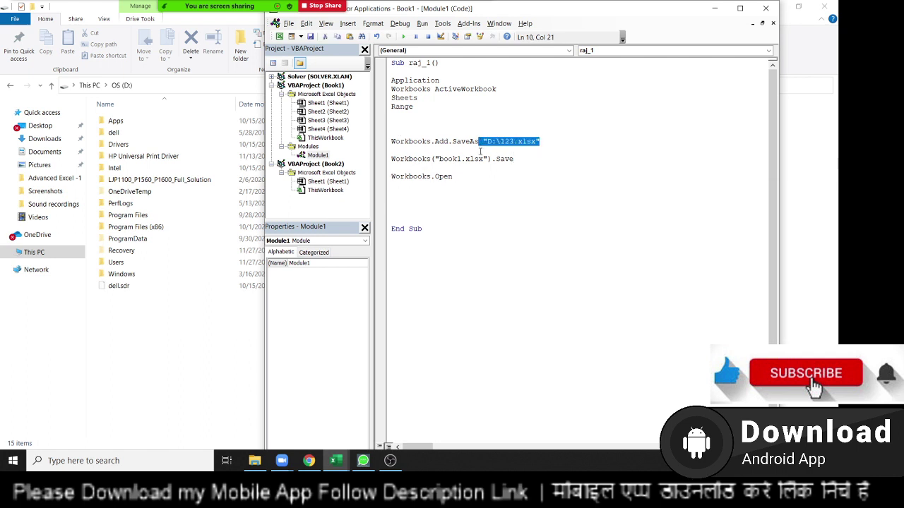
pyautogui.hotkey('ctrl', 'c')
pyautogui.click(473, 176)
pyautogui.hotkey('ctrl', 'v')
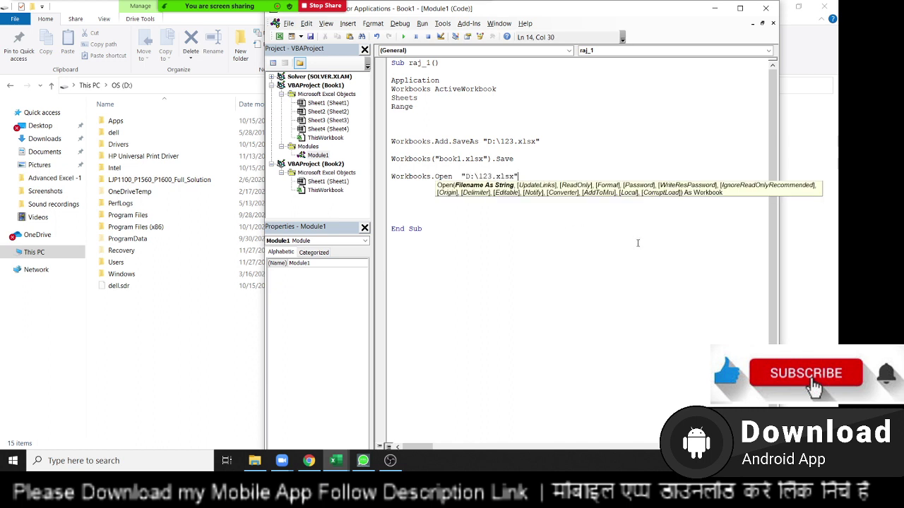
pyautogui.write(',')
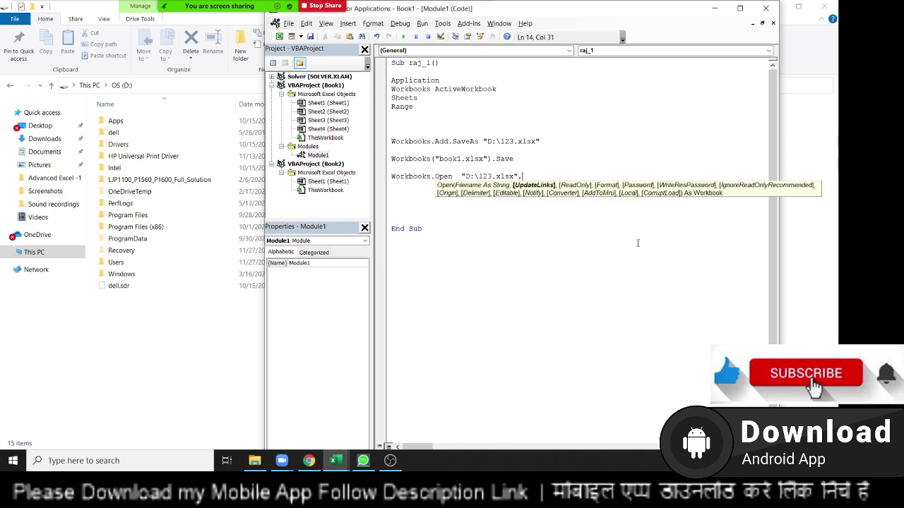
pyautogui.write(',')
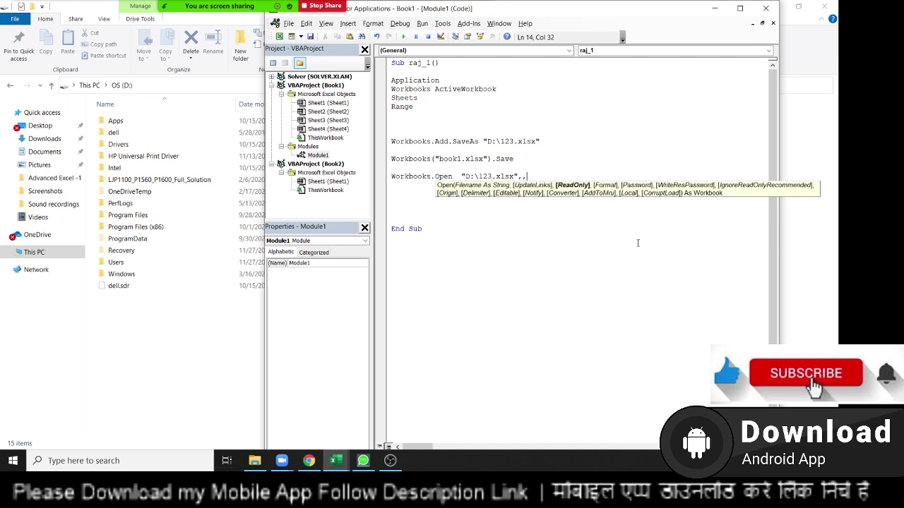
pyautogui.write(',')
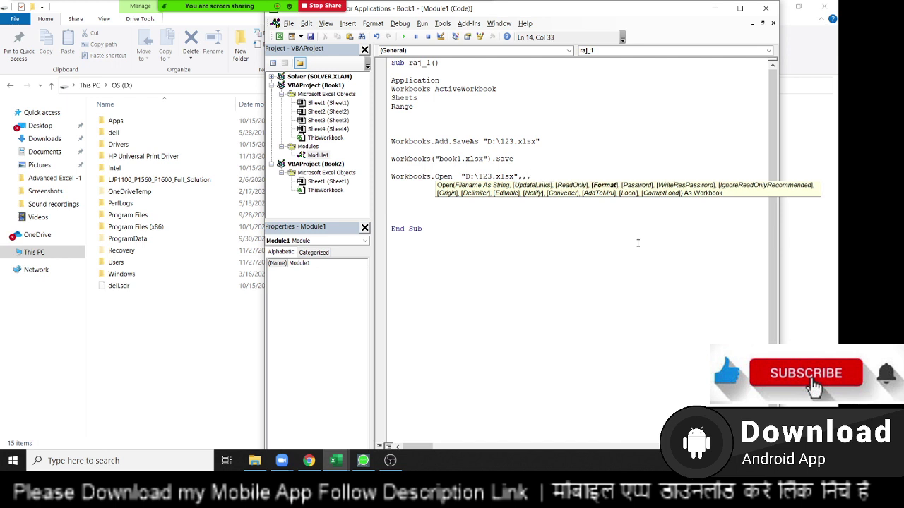
pyautogui.write(',123')
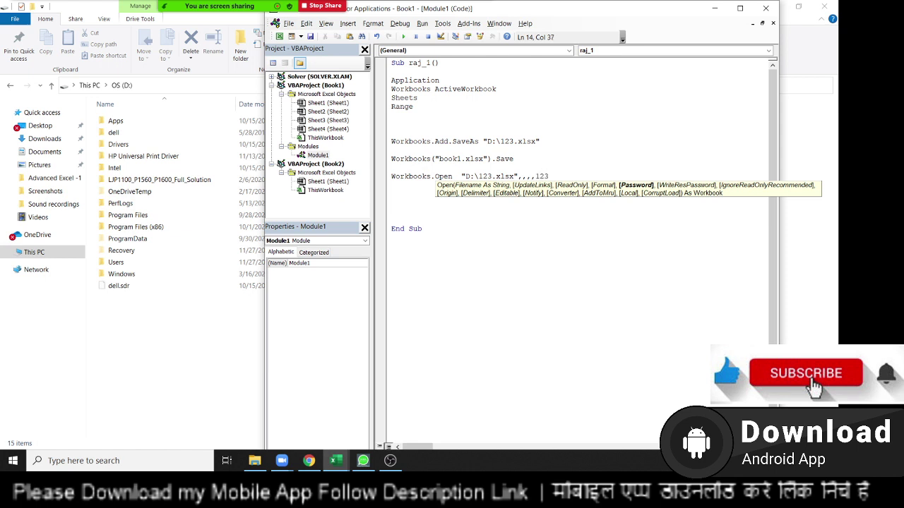
pyautogui.press('BackSpace')
pyautogui.press('BackSpace')
pyautogui.press('BackSpace')
pyautogui.press('BackSpace')
pyautogui.press('BackSpace')
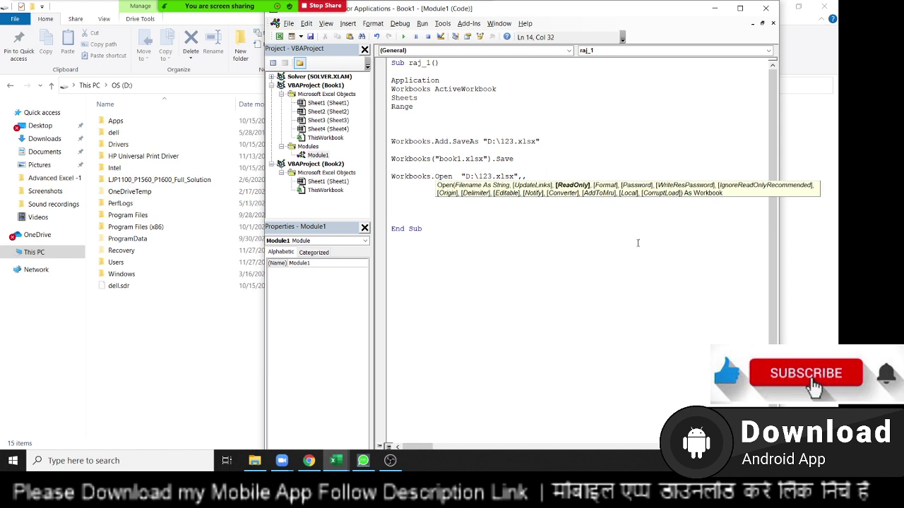
pyautogui.write('t')
pyautogui.write('rue,')
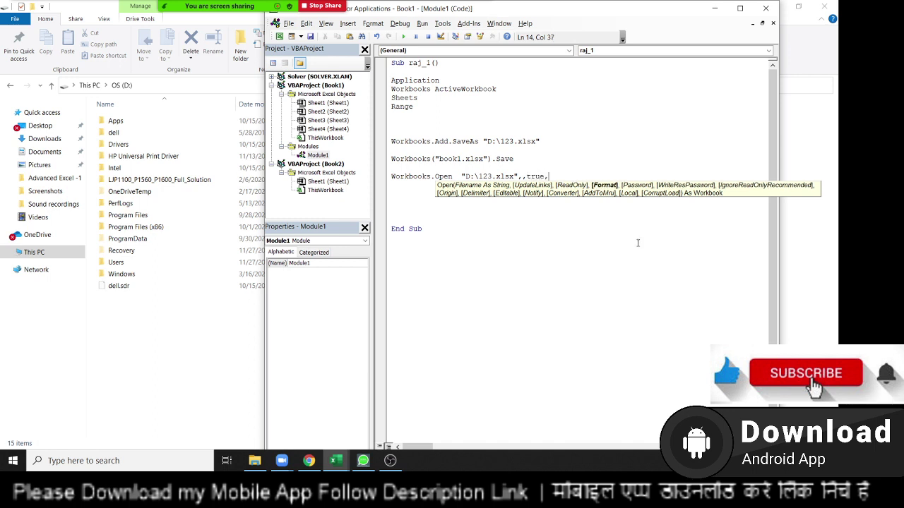
pyautogui.write(',')
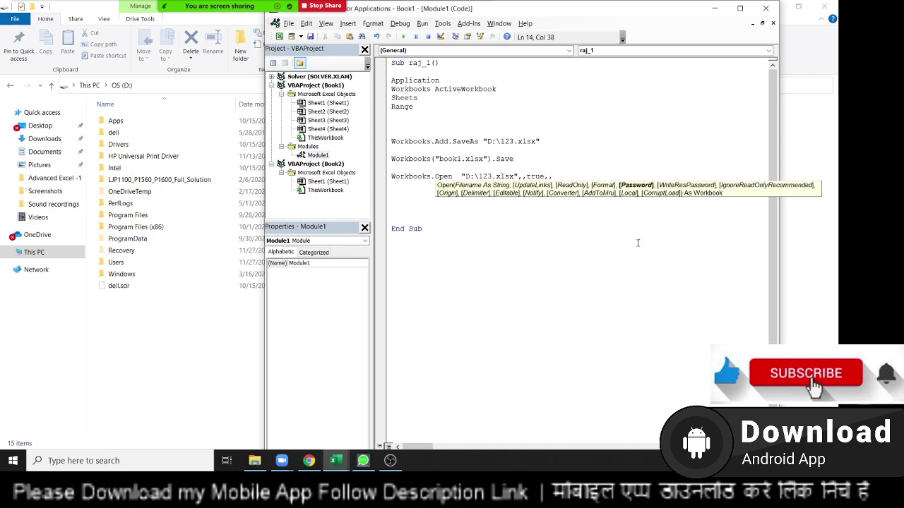
pyautogui.press('Return')
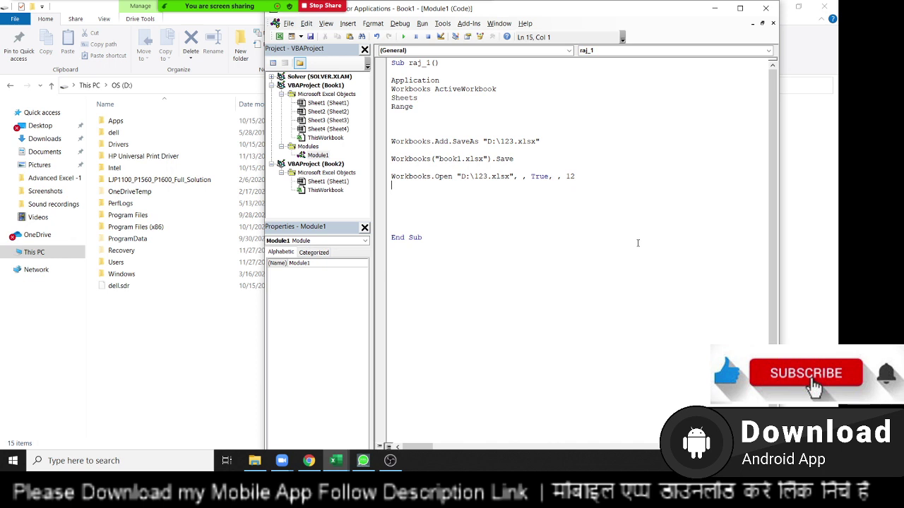
# - Check the Workbooks.Open line and add a blank line below it
pyautogui.press('Up')
pyautogui.hotkey('shift', 'Down')
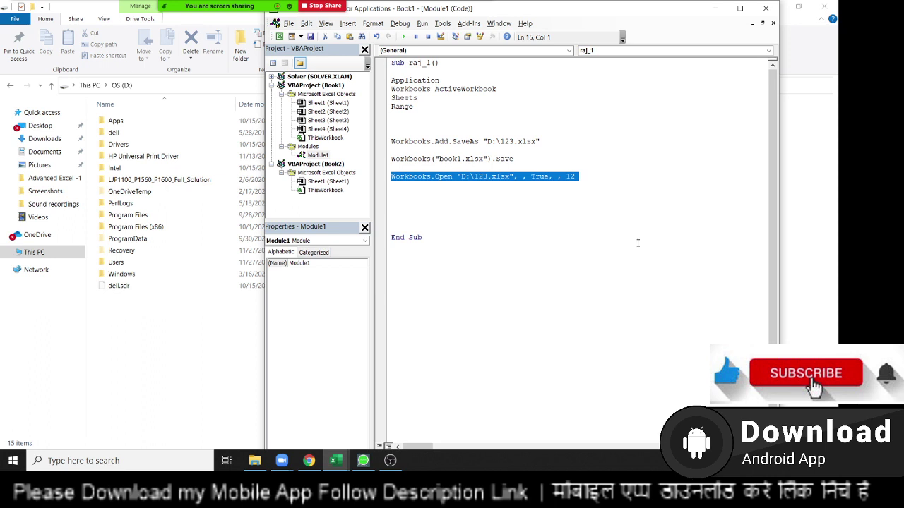
pyautogui.press('Right')
pyautogui.press('Return')
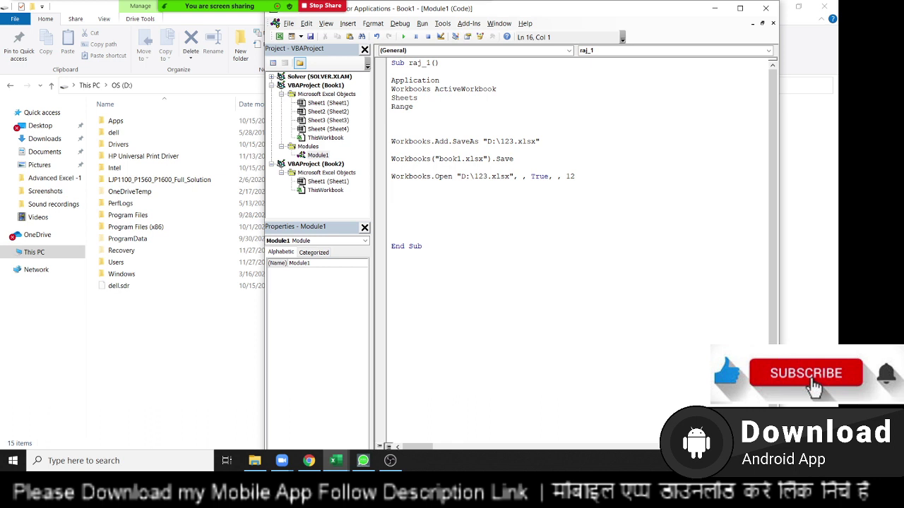
# - Write Workbooks("Book1.xlsx").Close True below the Open line, removing the extra blank line
pyautogui.write('work')
pyautogui.write('books.')
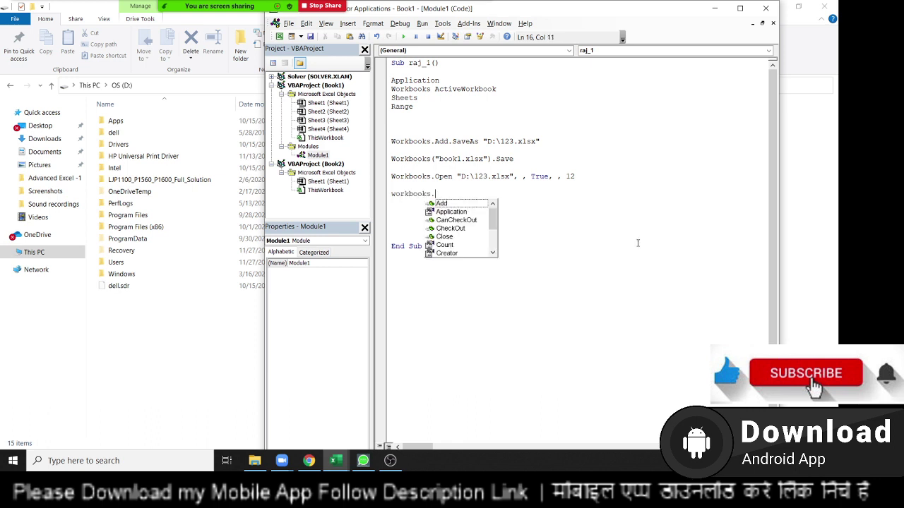
pyautogui.press('BackSpace')
pyautogui.write('(')
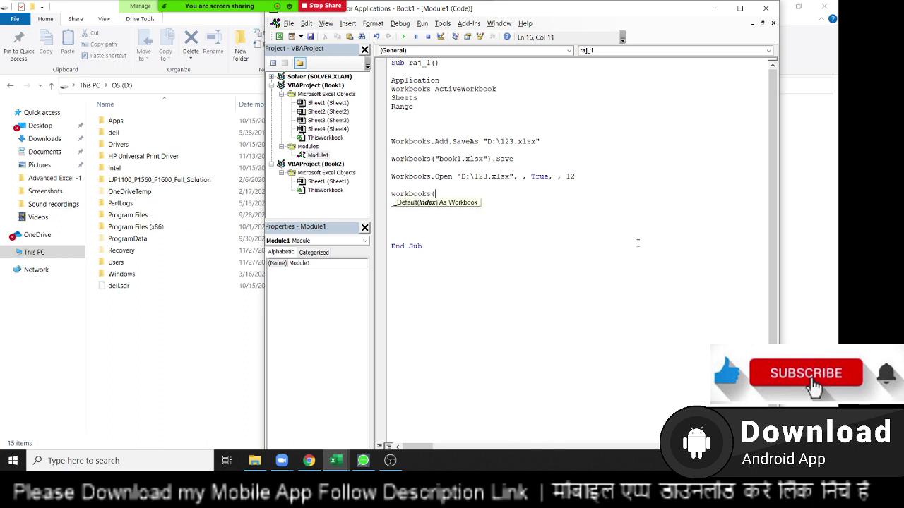
pyautogui.write('"Bo')
pyautogui.write('ok')
pyautogui.write('1.')
pyautogui.write('xlsx"')
pyautogui.write(').clo')
pyautogui.press('Tab')
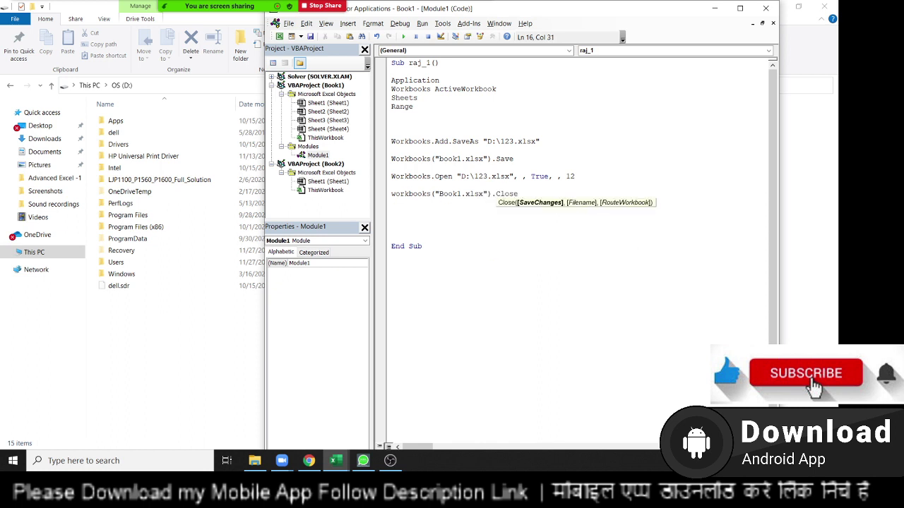
pyautogui.write('true')
pyautogui.press('Return')
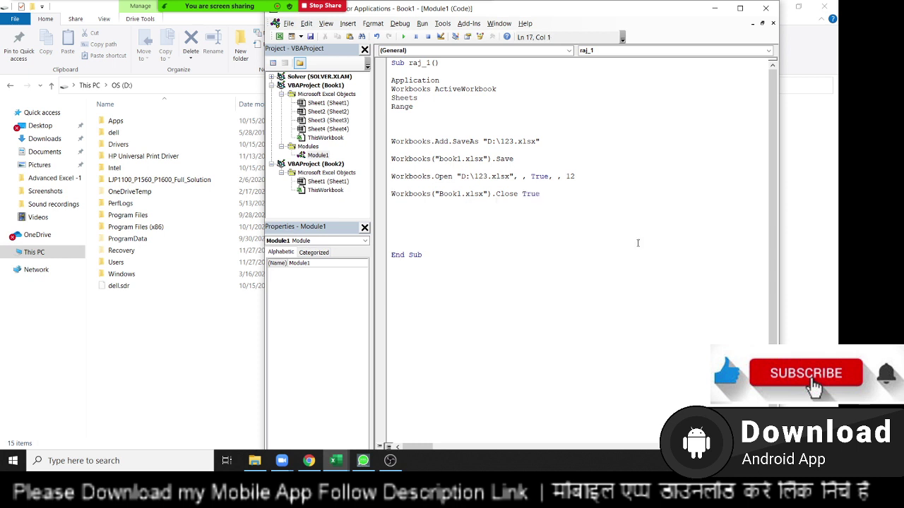
pyautogui.press('BackSpace')
# - Bring Book1 forward in Excel, try closing it, cancel the save prompt, and return to VBA
pyautogui.click(335, 463)
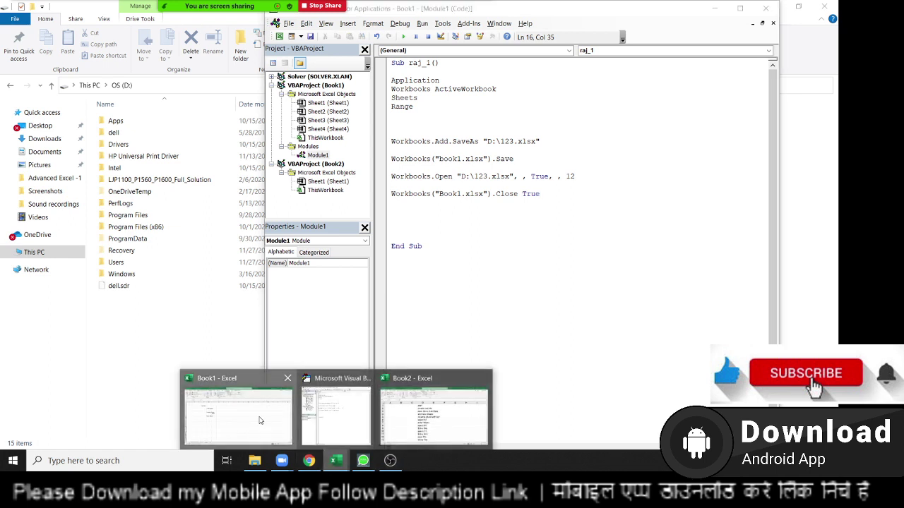
pyautogui.click(260, 421)
pyautogui.click(826, 10)
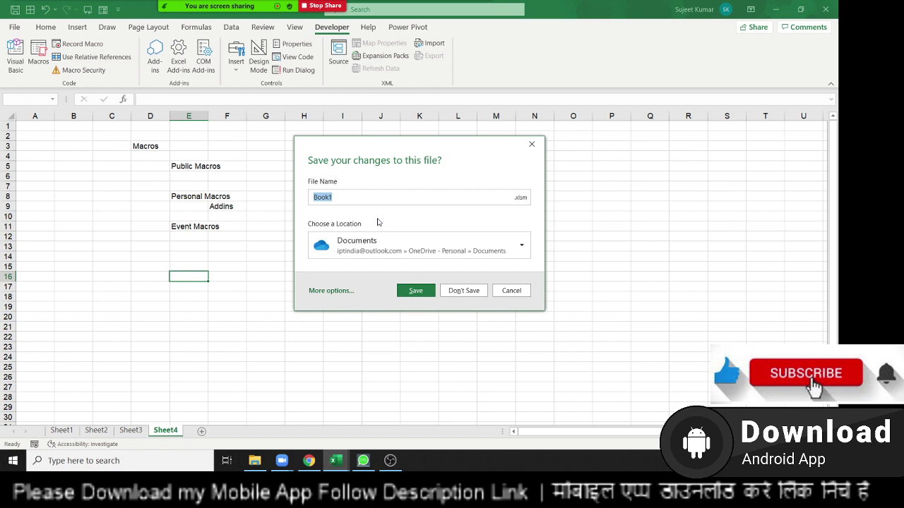
pyautogui.press('Escape')
pyautogui.hotkey('alt', 'Tab')
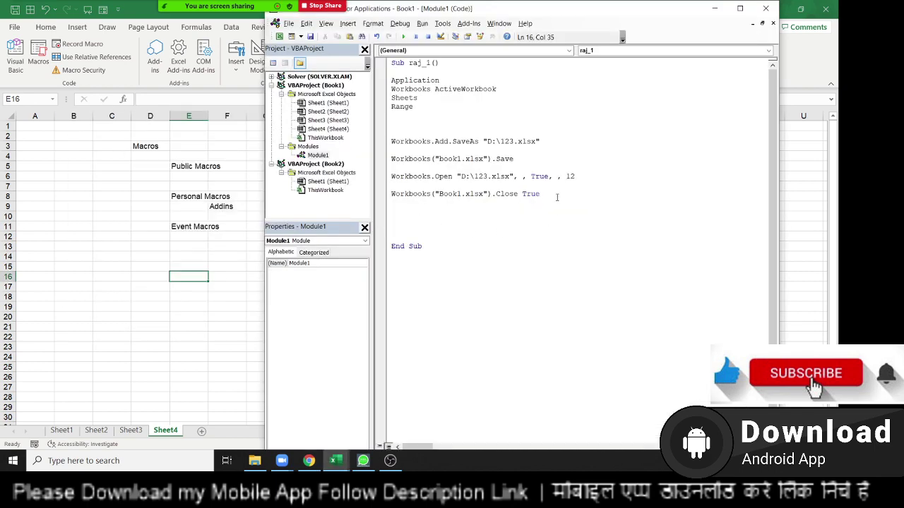
# - Add a blank line below the Close True statement, above End Sub
pyautogui.press('Return')
pyautogui.hotkey('shift', 'Right')
pyautogui.hotkey('shift', 'Right')
pyautogui.hotkey('shift', 'Right')
pyautogui.hotkey('shift', 'Right')
pyautogui.hotkey('shift', 'Right')
pyautogui.hotkey('shift', 'Right')
pyautogui.hotkey('shift', 'Right')
pyautogui.hotkey('shift', 'Right')
pyautogui.hotkey('shift', 'Right')
pyautogui.hotkey('shift', 'Right')
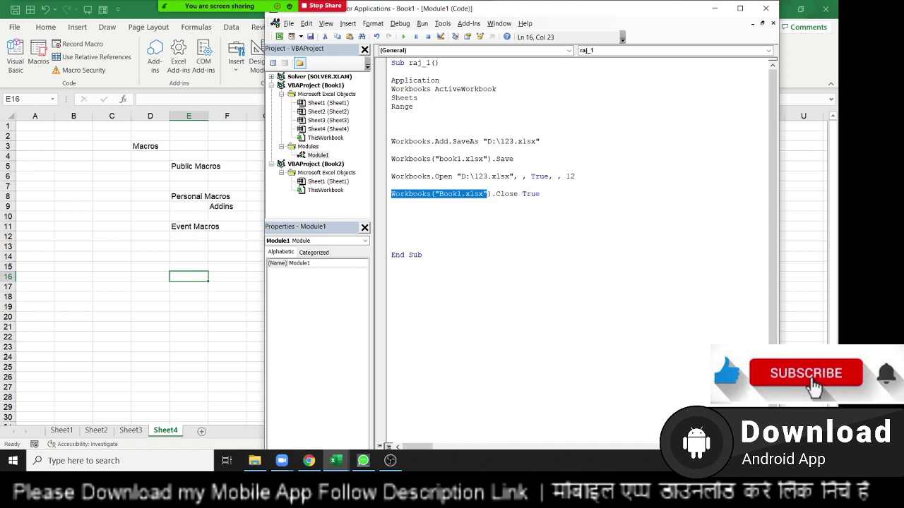
pyautogui.press('Down')
pyautogui.press('Return')
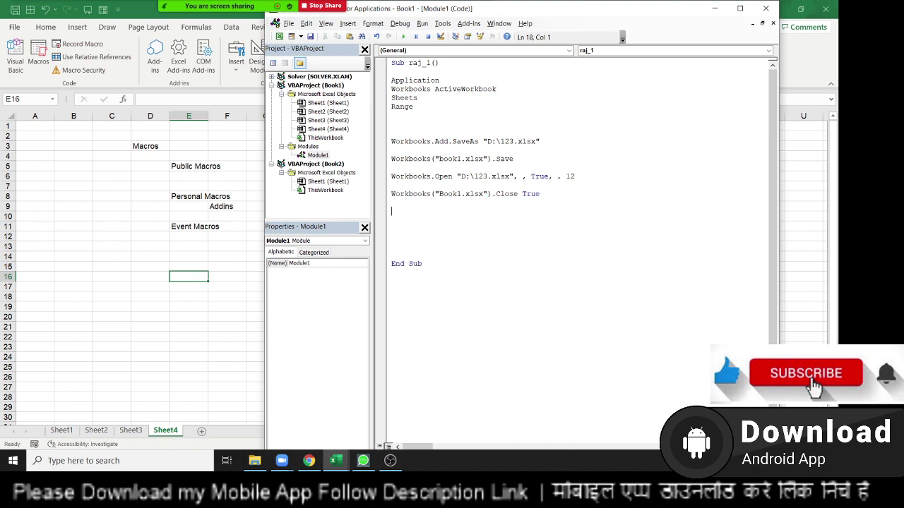
# - Review the Open and Close lines, add another blank line, then glance at Book1 and return
pyautogui.press('Up')
pyautogui.press('Up')
pyautogui.press('Up')
pyautogui.press('Up')
pyautogui.press('Up')
pyautogui.hotkey('shift', 'Down')
pyautogui.press('Right')
pyautogui.press('Down')
pyautogui.press('Down')
pyautogui.hotkey('shift', 'Down')
pyautogui.press('Down')
pyautogui.hotkey('shift', 'Down')
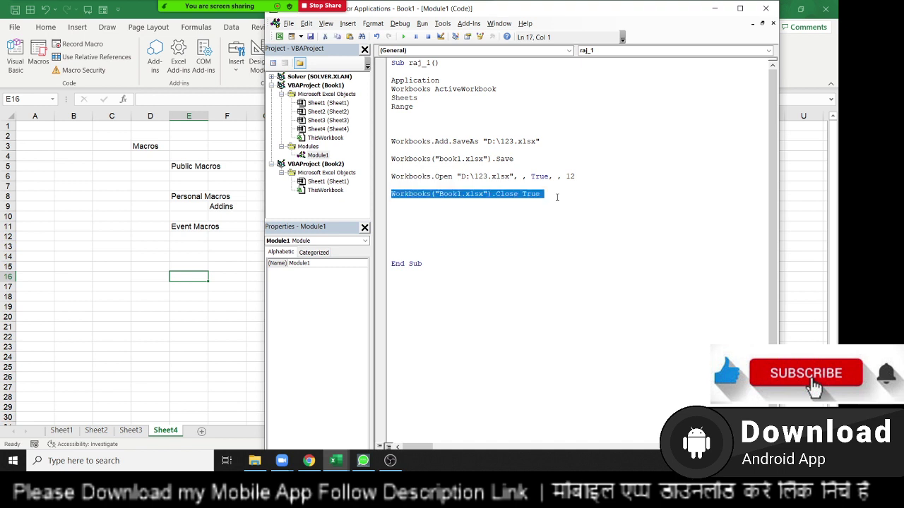
pyautogui.press('Right')
pyautogui.press('Return')
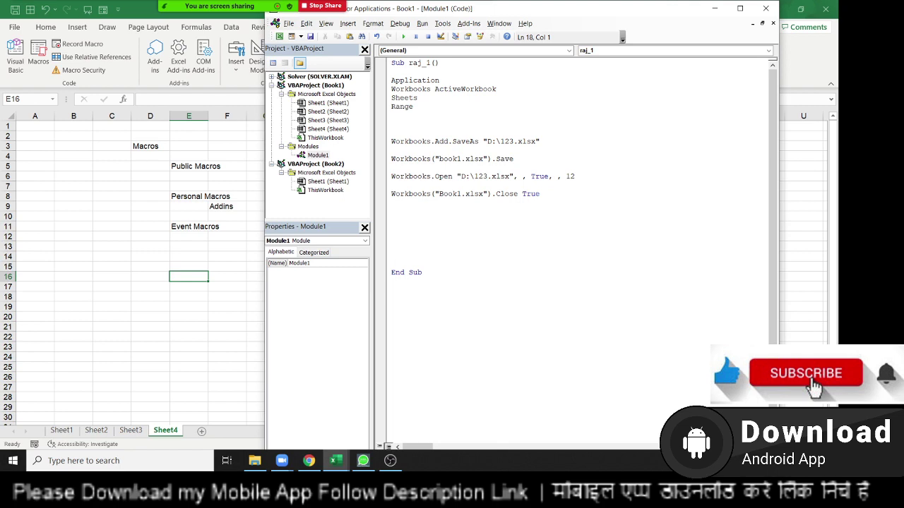
pyautogui.hotkey('alt', 'Tab')
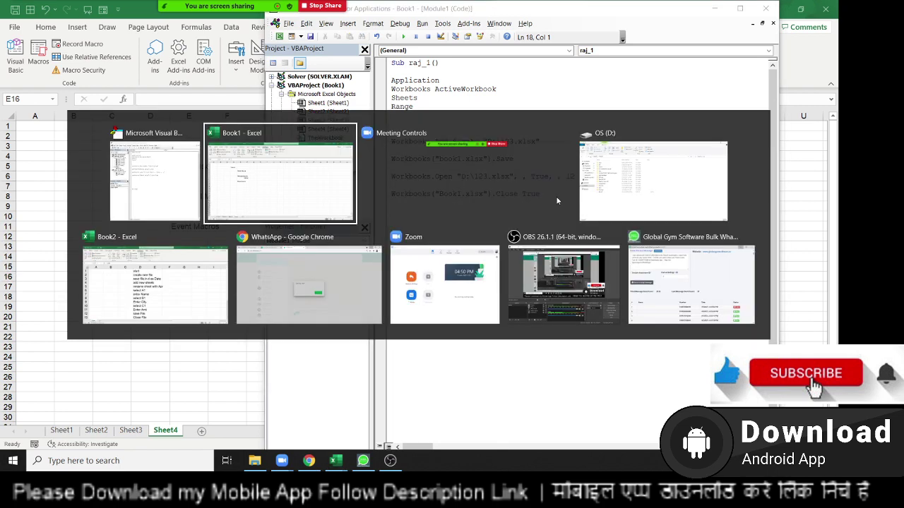
pyautogui.hotkey('alt', 'F11')
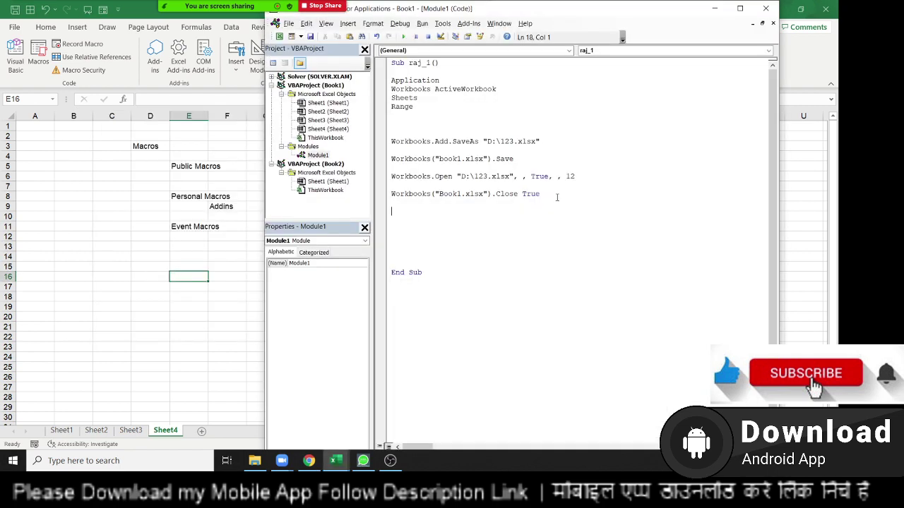
# - Add Workbooks("Book2.xlsx").Activate and Workbooks(2).Activate lines below the Close statement
pyautogui.write('wo')
pyautogui.write('rkbooks')
pyautogui.write('(')
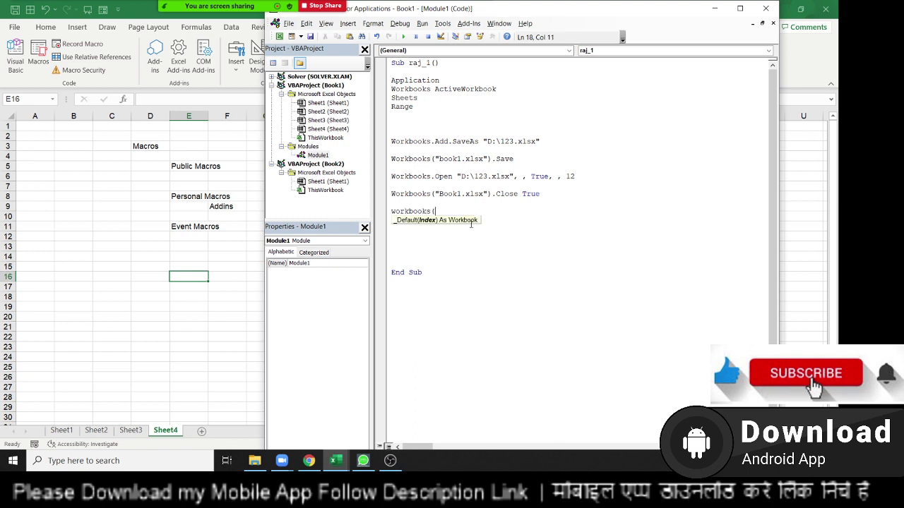
pyautogui.write('"Boo')
pyautogui.write('k2.xl')
pyautogui.write('sx")')
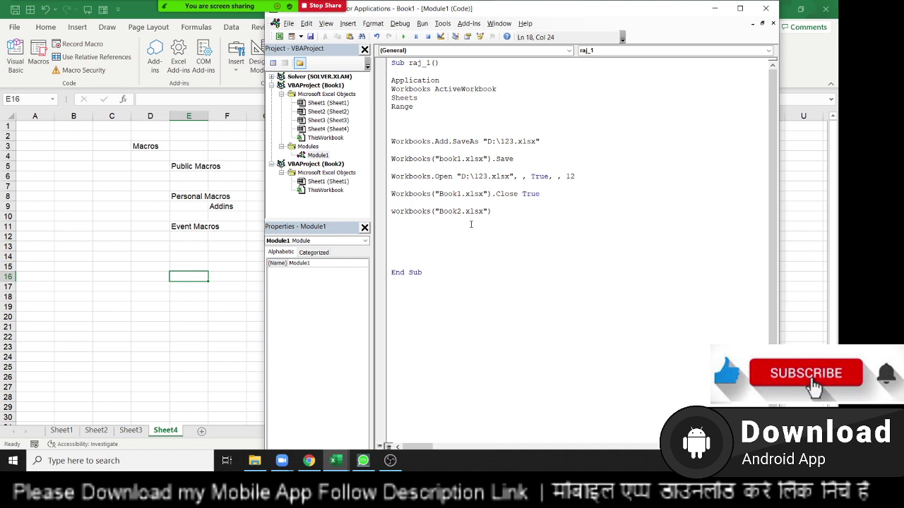
pyautogui.write('.')
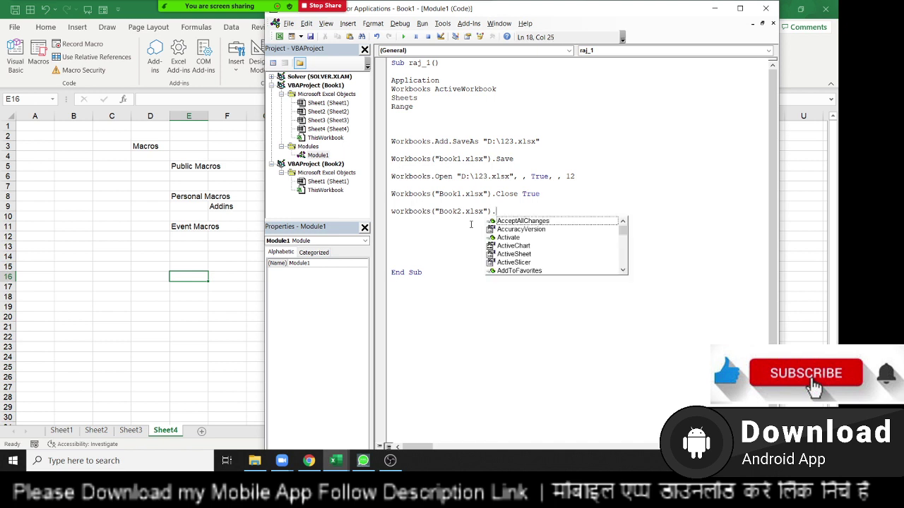
pyautogui.write('ac')
pyautogui.press('Down')
pyautogui.press('Down')
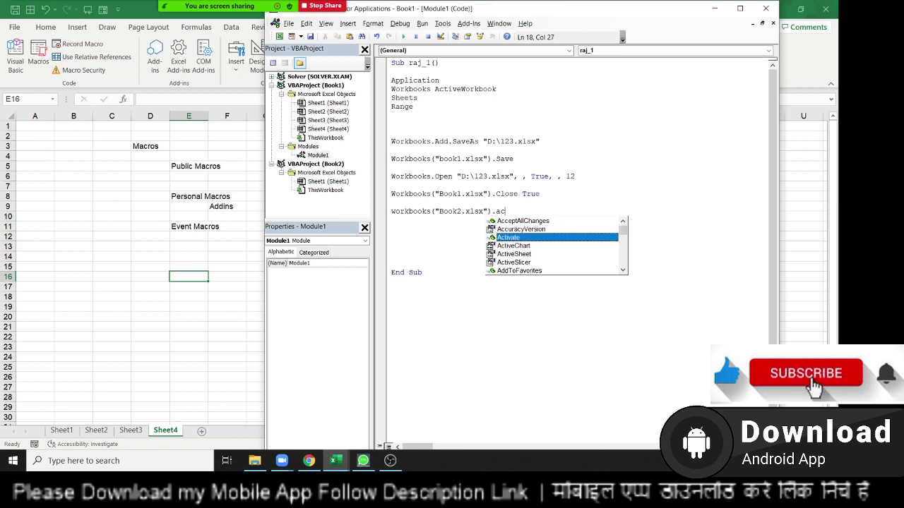
pyautogui.press('Return')
pyautogui.press('Return')
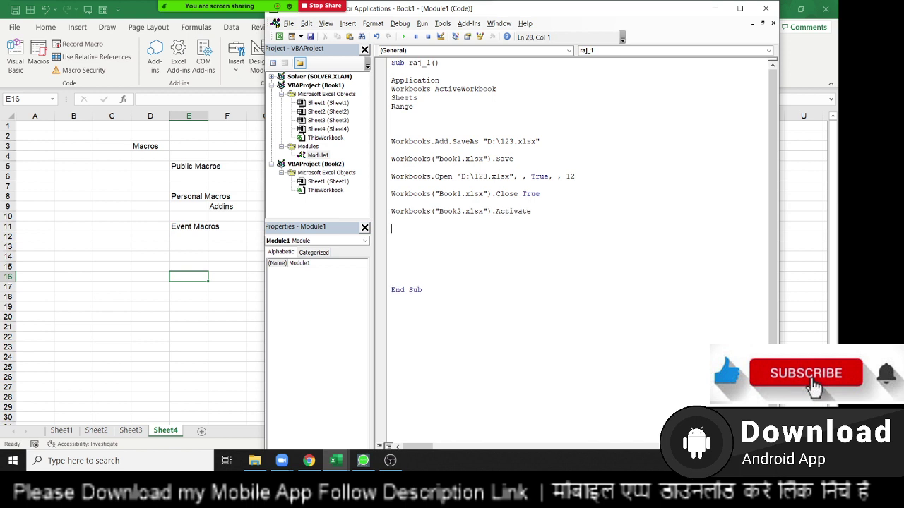
pyautogui.write('workb')
pyautogui.write('ooks(')
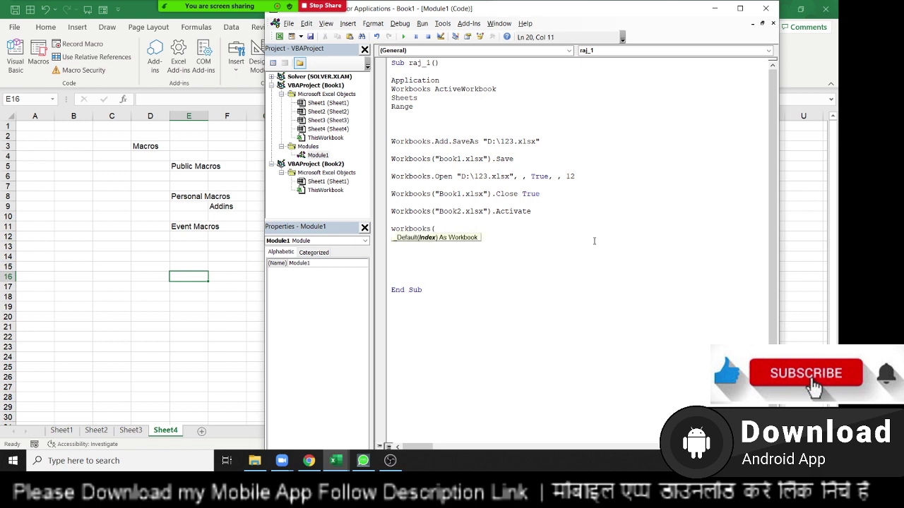
pyautogui.write('2)')
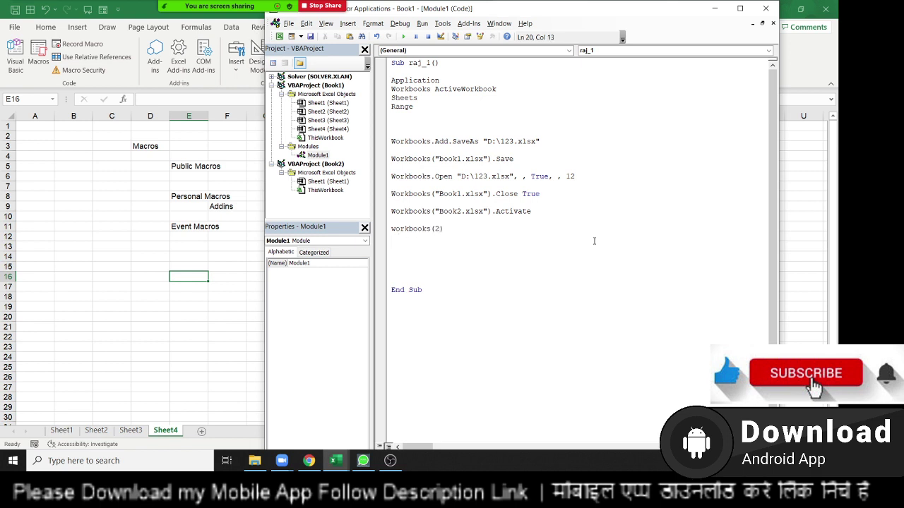
pyautogui.write('.act')
pyautogui.press('Tab')
pyautogui.press('Return')
# - Highlight both Activate lines, then move to the blank line beneath them
pyautogui.hotkey('shift', 'Down')
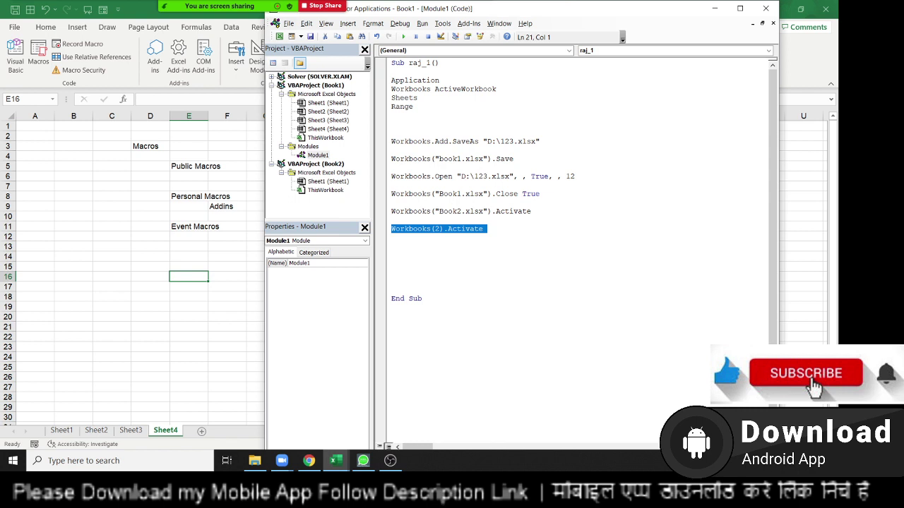
pyautogui.press('Up')
pyautogui.press('Up')
pyautogui.press('Up')
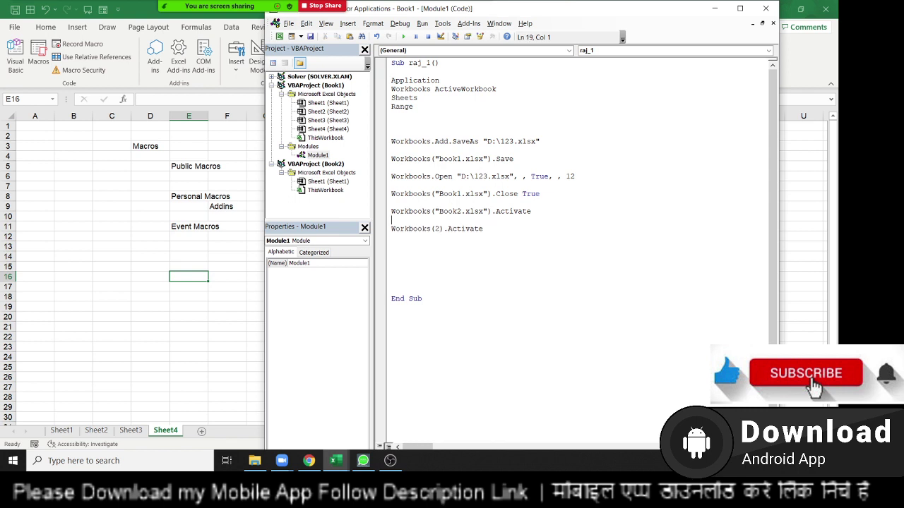
pyautogui.hotkey('shift', 'Down')
pyautogui.hotkey('shift', 'Down')
pyautogui.hotkey('shift', 'Down')
pyautogui.press('Down')
# - Write the Windows("Book1").Activate line in raj_1, correcting typos along the way
pyautogui.write('wind')
pyautogui.write('ows')
pyautogui.write('(')
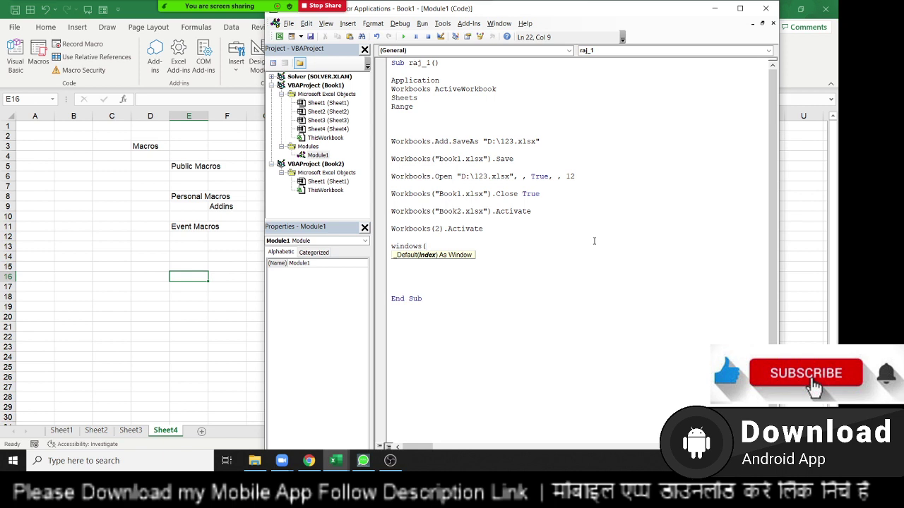
pyautogui.write('Bo')
pyautogui.press('BackSpace')
pyautogui.press('BackSpace')
pyautogui.write('"Book')
pyautogui.write('1"')
pyautogui.write(').')
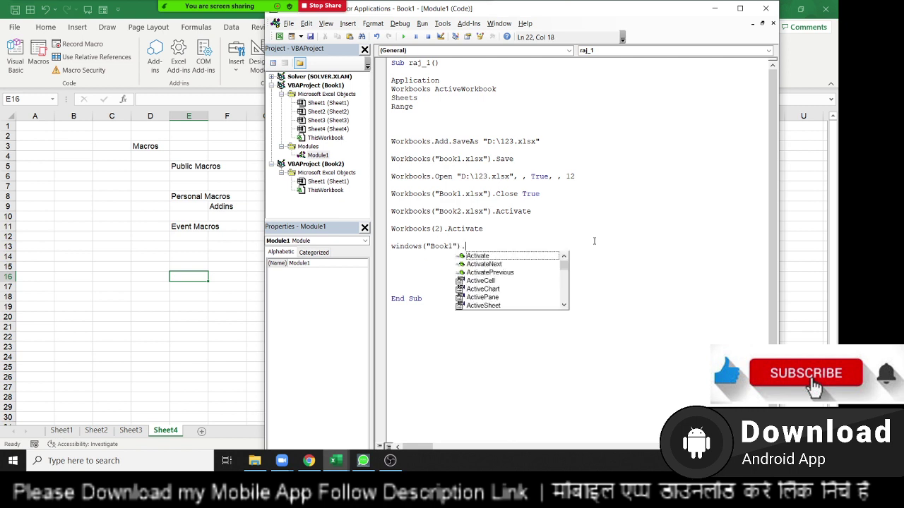
pyautogui.write('se')
pyautogui.press('BackSpace')
pyautogui.press('BackSpace')
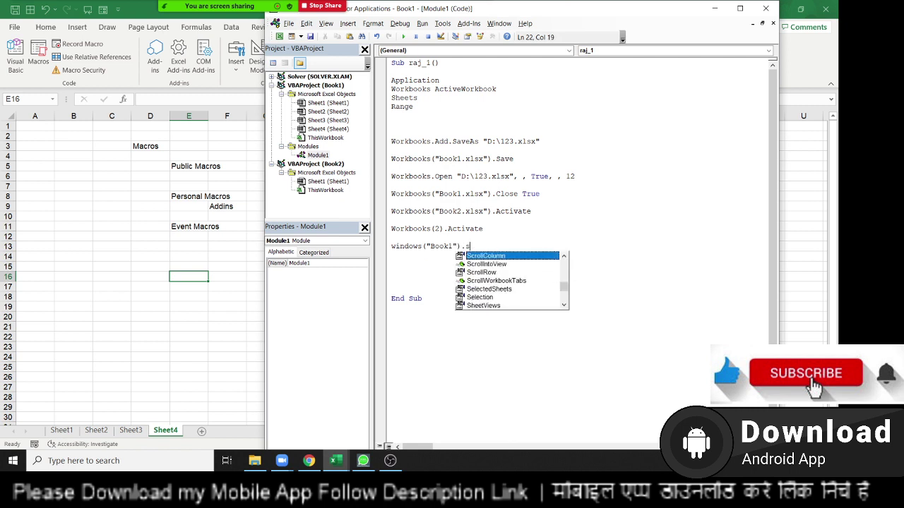
pyautogui.write('a')
pyautogui.press('Tab')
pyautogui.press('Return')
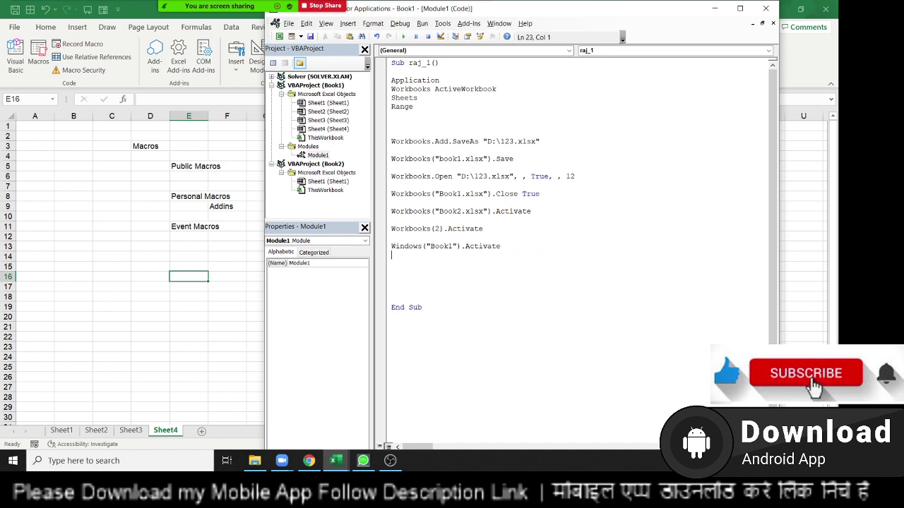
# - In Excel, view the Book1/Book2 list under View > Switch Windows without switching
pyautogui.click(148, 185)
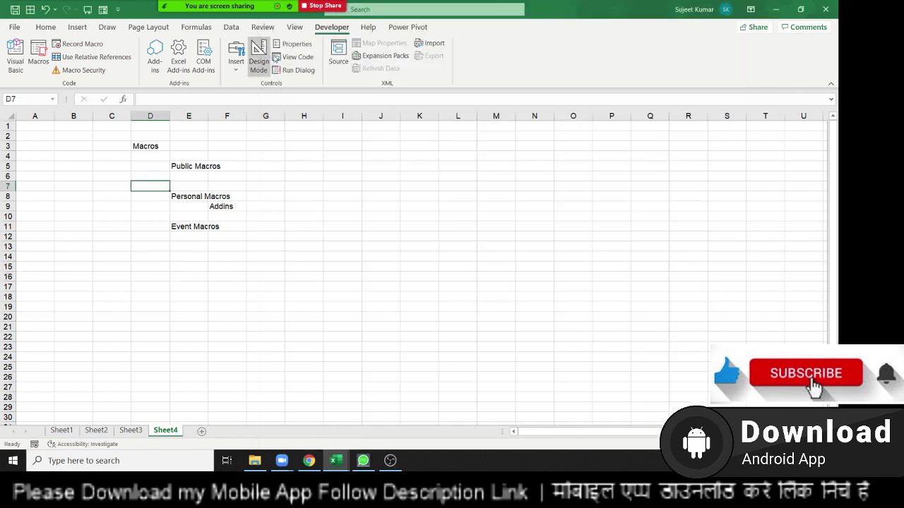
pyautogui.click(295, 27)
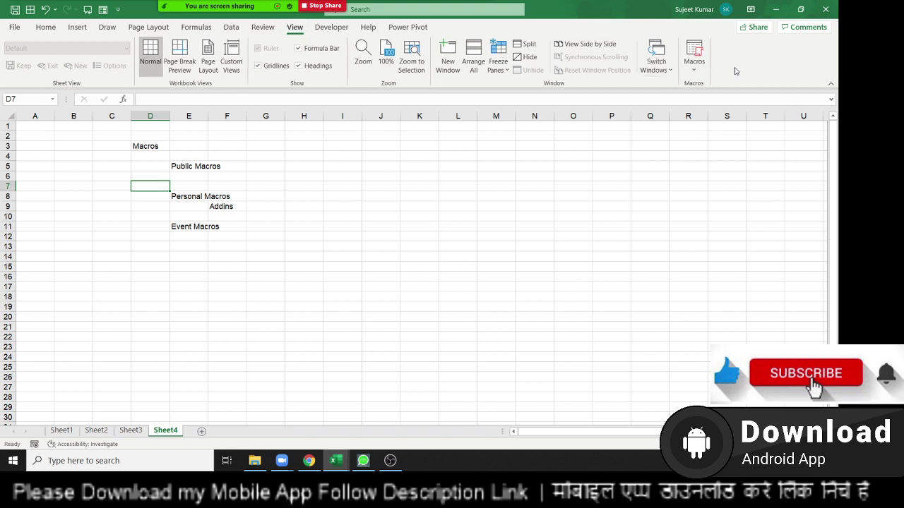
pyautogui.click(672, 73)
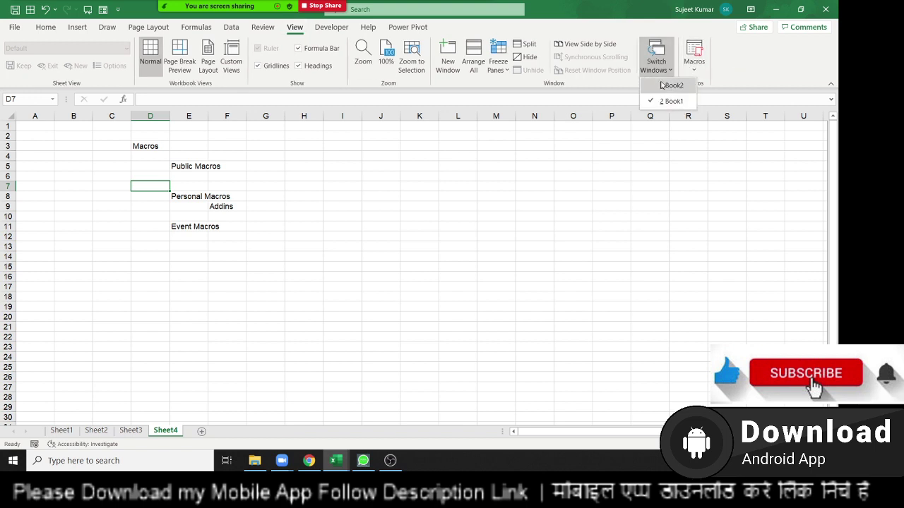
pyautogui.click(484, 313)
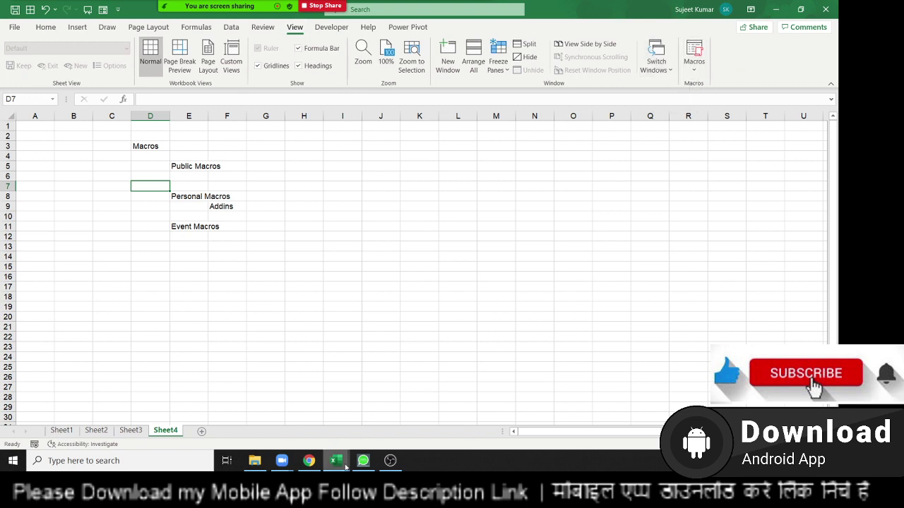
# - Insert an ActiveWorkbook.Protect statement with a password argument on a new line in raj_1
pyautogui.moveTo(336, 460)
pyautogui.click(334, 423)
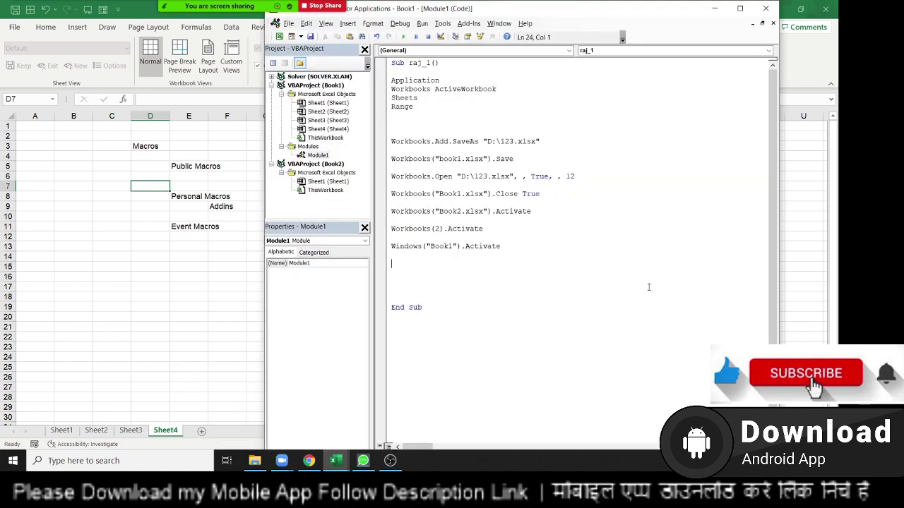
pyautogui.press('Up')
pyautogui.press('Up')
pyautogui.press('Return')
pyautogui.press('Return')
pyautogui.write('acti')
pyautogui.write('vewor')
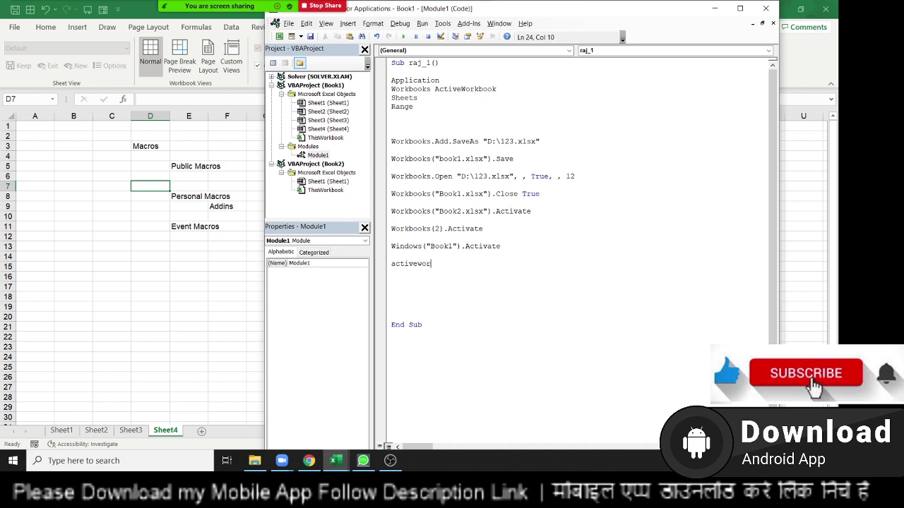
pyautogui.write('k')
pyautogui.write('book')
pyautogui.write('.')
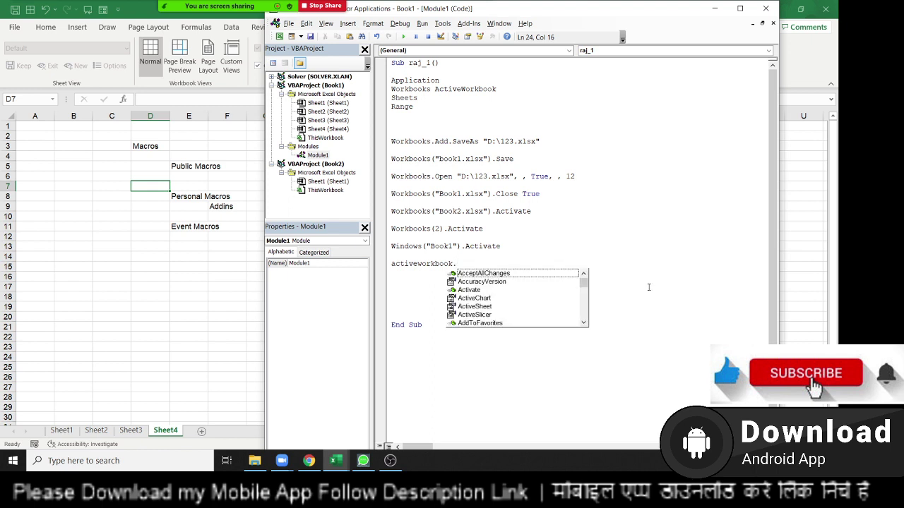
pyautogui.write('Pr')
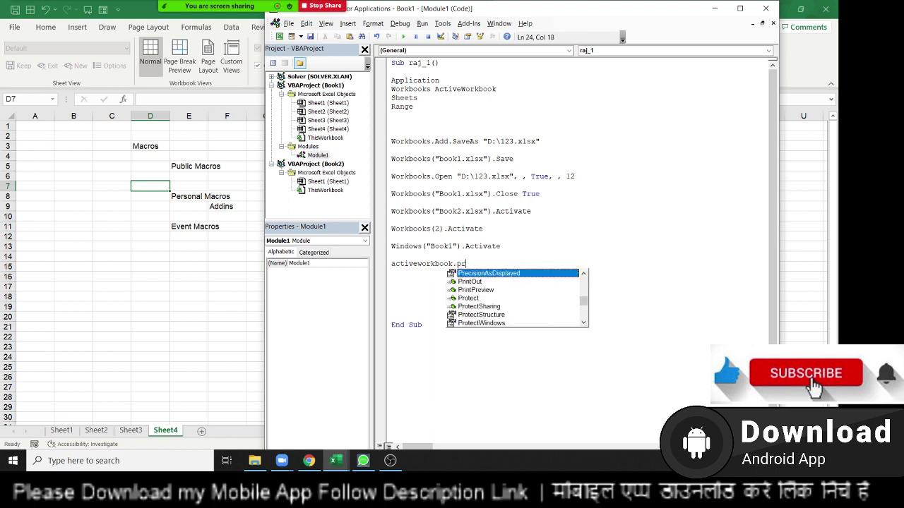
pyautogui.write('ot')
pyautogui.press('Tab')
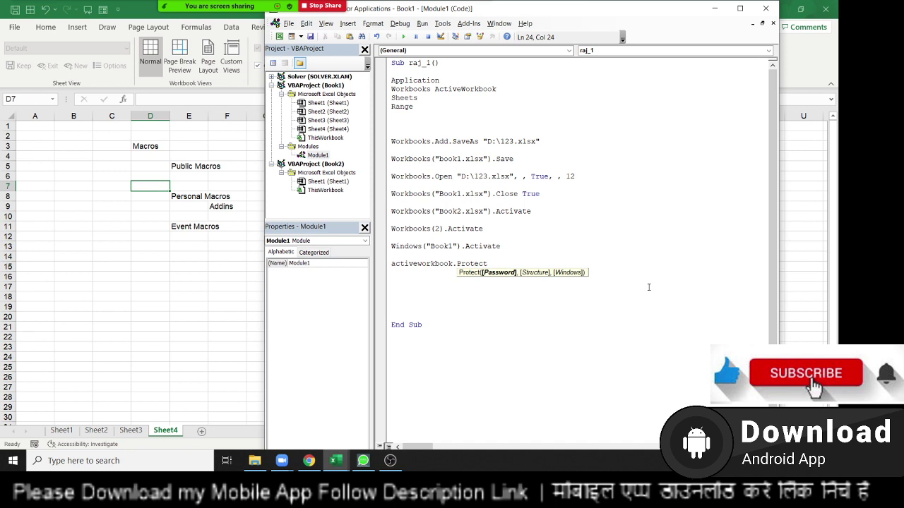
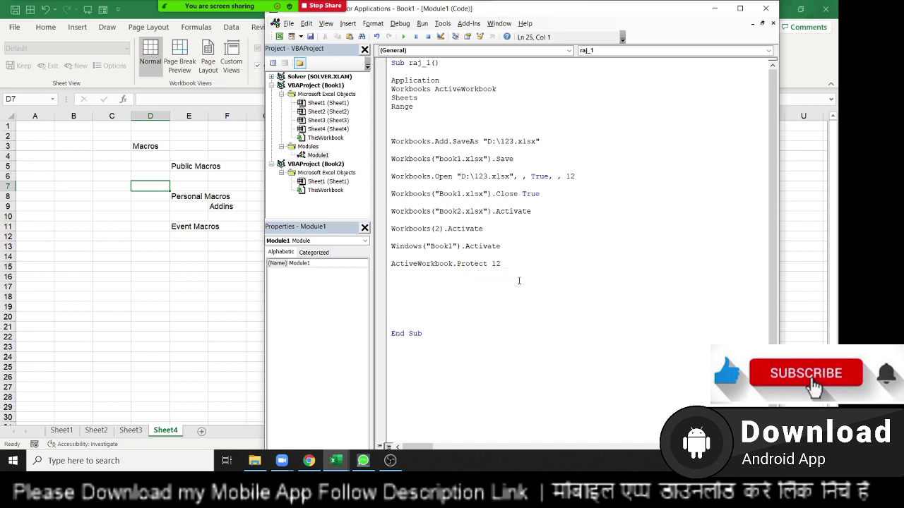
# - Open Excel's Review > Protect Workbook dialog, cancel it unprotected, and select cell G13
pyautogui.click(134, 59)
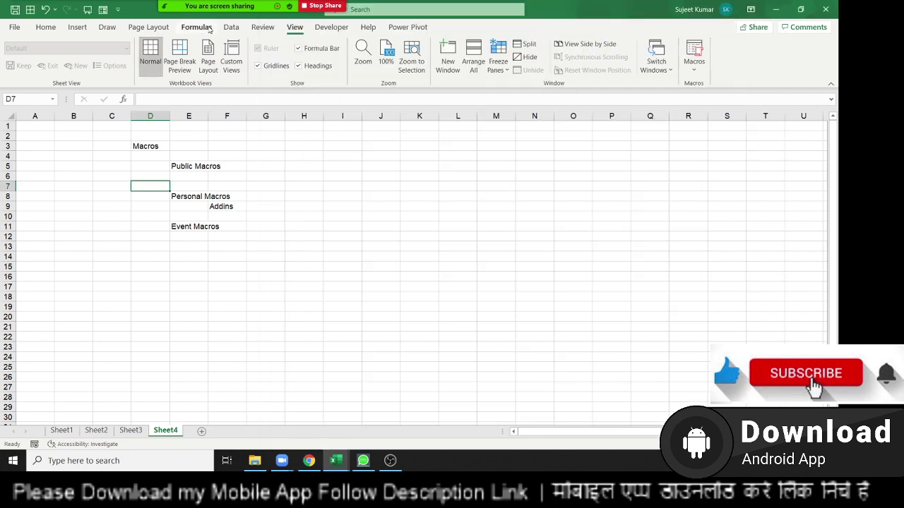
pyautogui.click(262, 26)
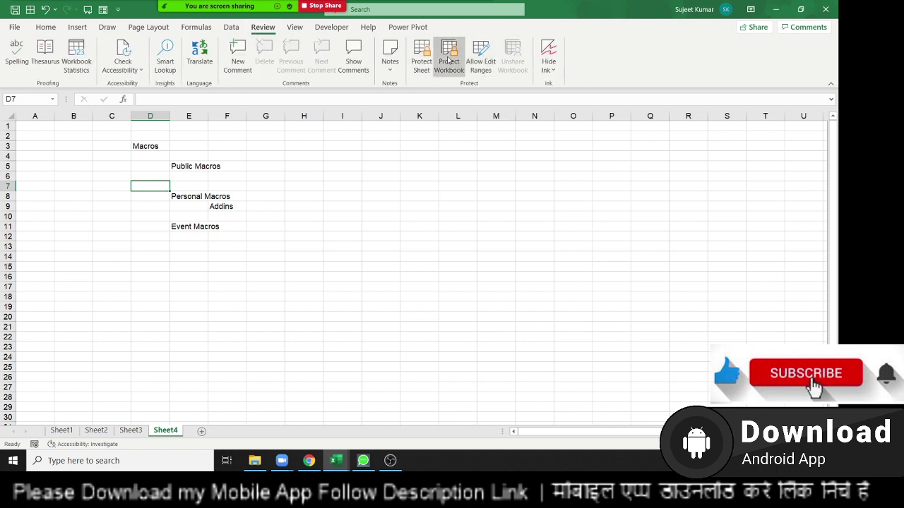
pyautogui.click(449, 57)
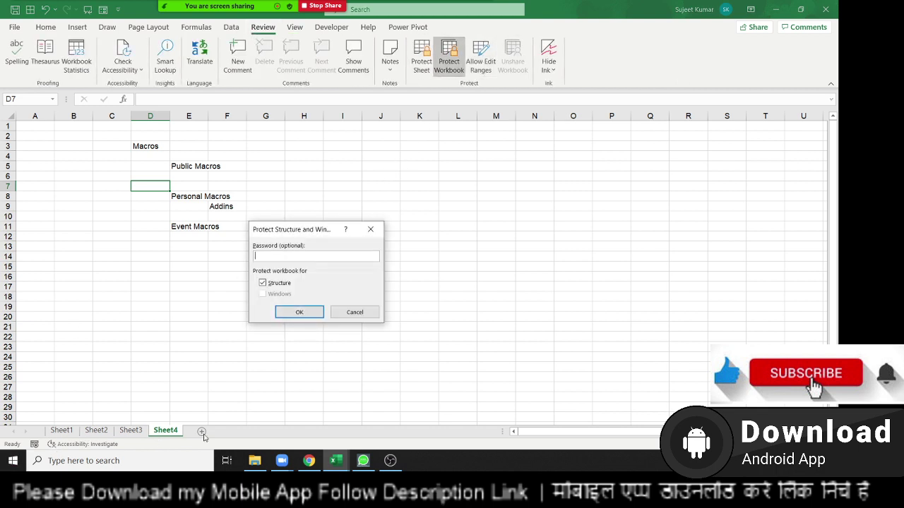
pyautogui.press('Escape')
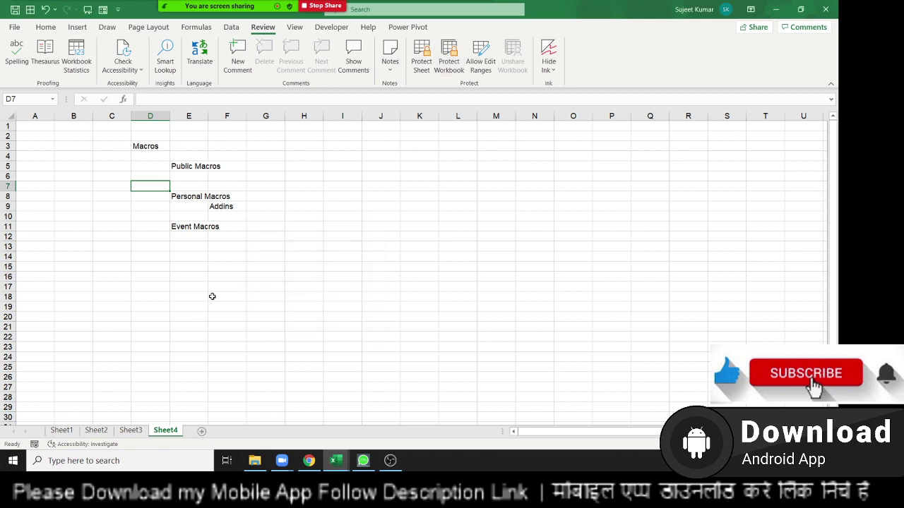
pyautogui.click(274, 247)
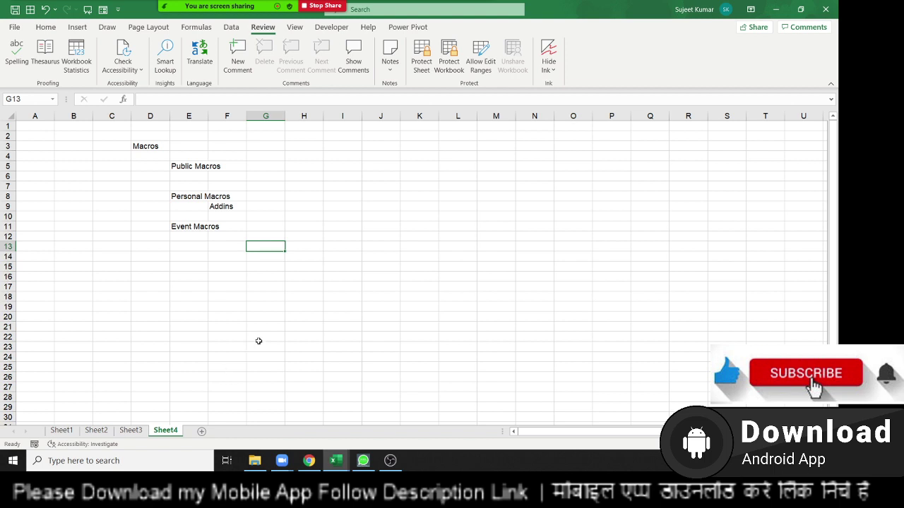
# - Reopen and cancel the Protect Structure and Windows dialog, then return to the VBA editor
pyautogui.click(449, 62)
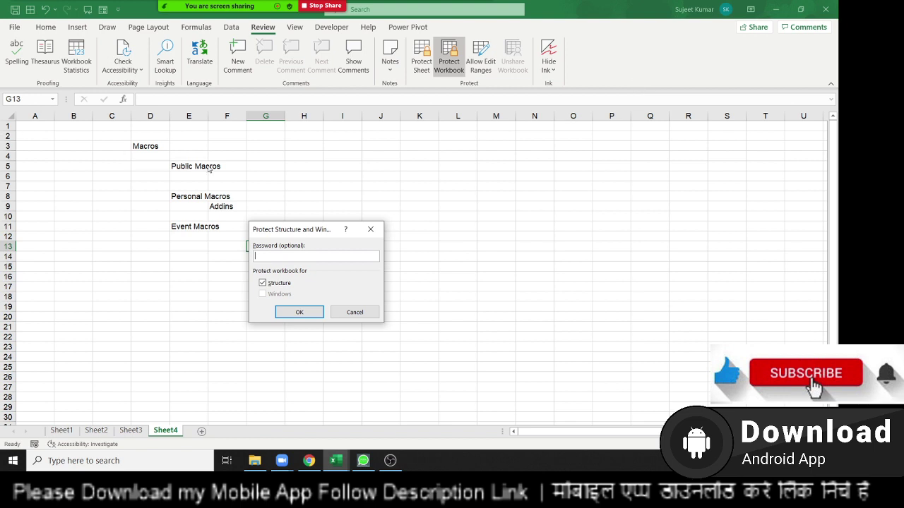
pyautogui.click(436, 63)
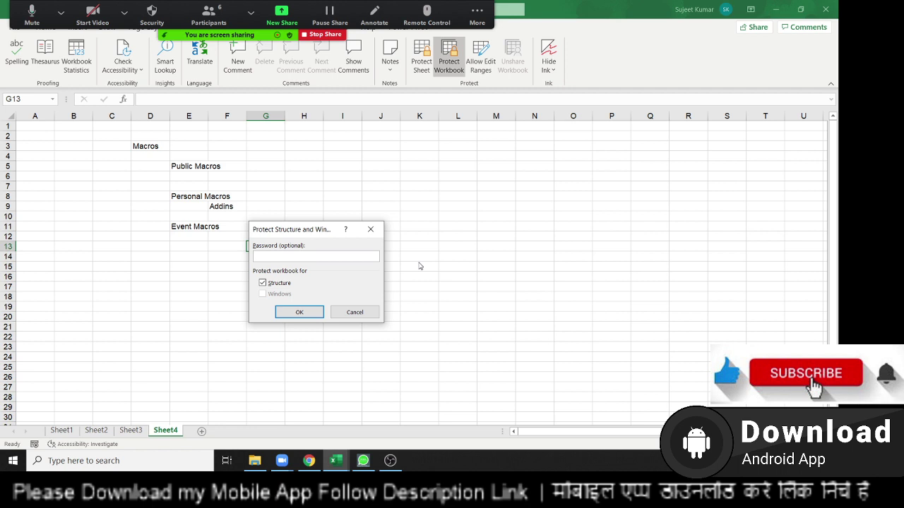
pyautogui.click(371, 230)
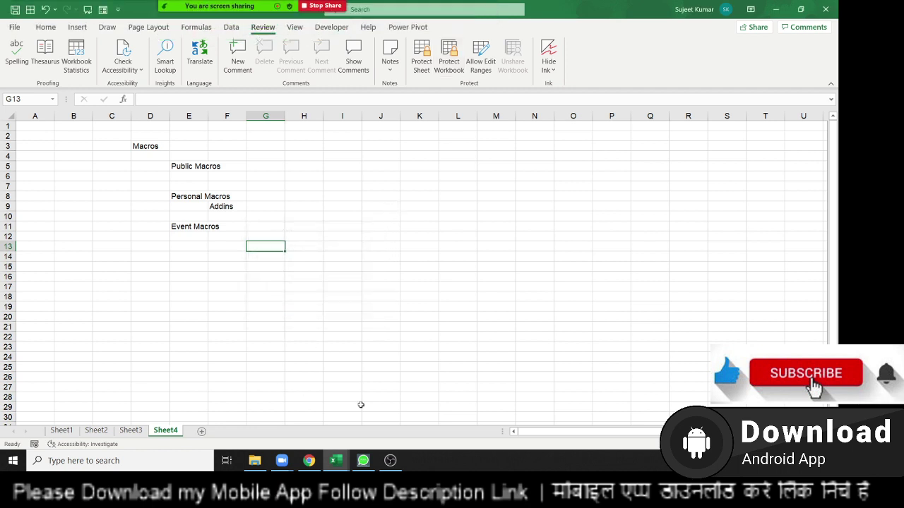
pyautogui.click(337, 464)
pyautogui.click(362, 432)
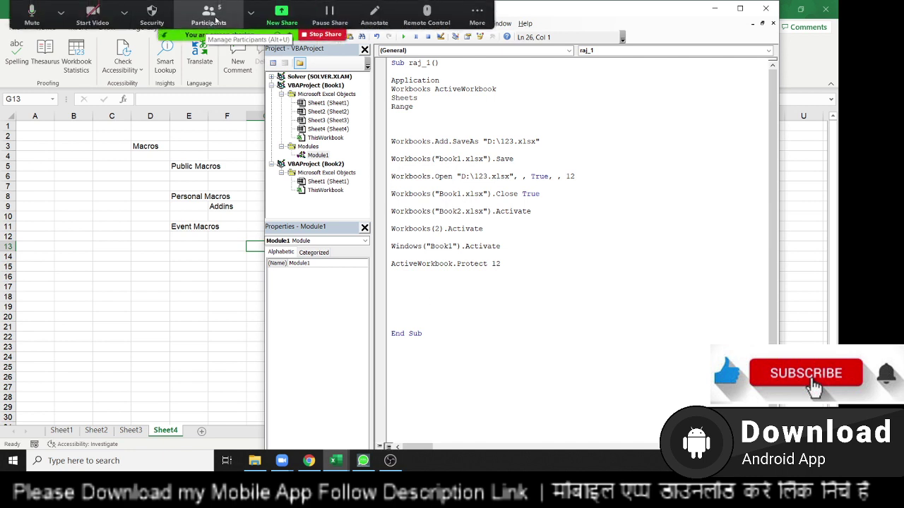
# - Add an ActiveWorkbook.Password assignment below the Protect line, then highlight the earlier statements
pyautogui.click(208, 16)
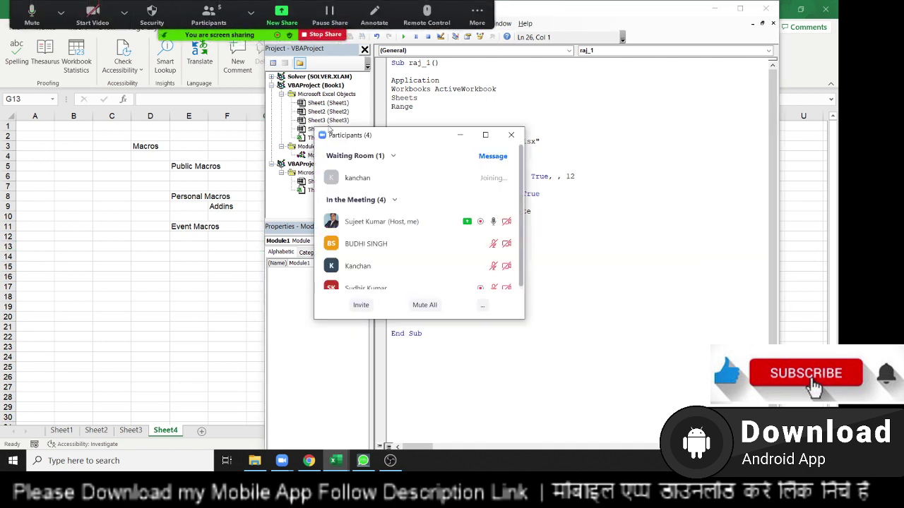
pyautogui.click(511, 135)
pyautogui.click(424, 283)
pyautogui.write('w')
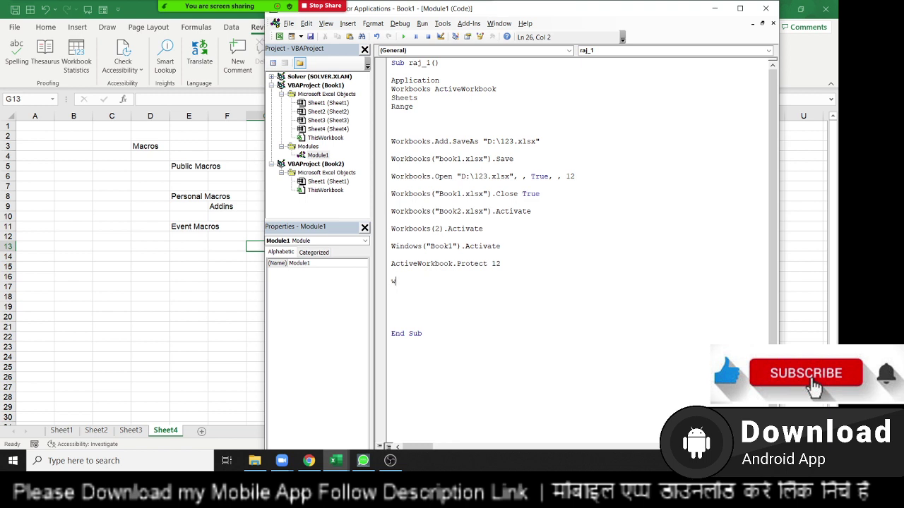
pyautogui.write('orkbooks')
pyautogui.write('.')
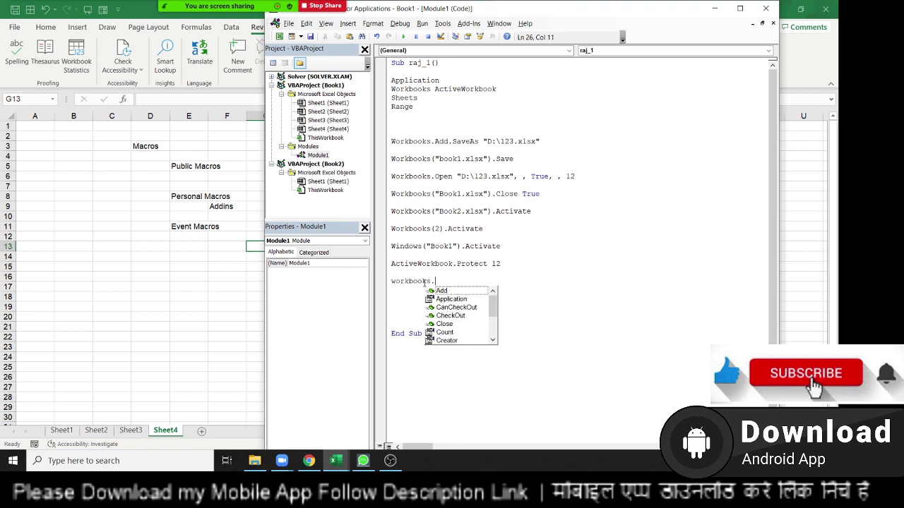
pyautogui.press('BackSpace')
pyautogui.press('BackSpace')
pyautogui.press('BackSpace')
pyautogui.press('BackSpace')
pyautogui.press('BackSpace')
pyautogui.press('BackSpace')
pyautogui.press('BackSpace')
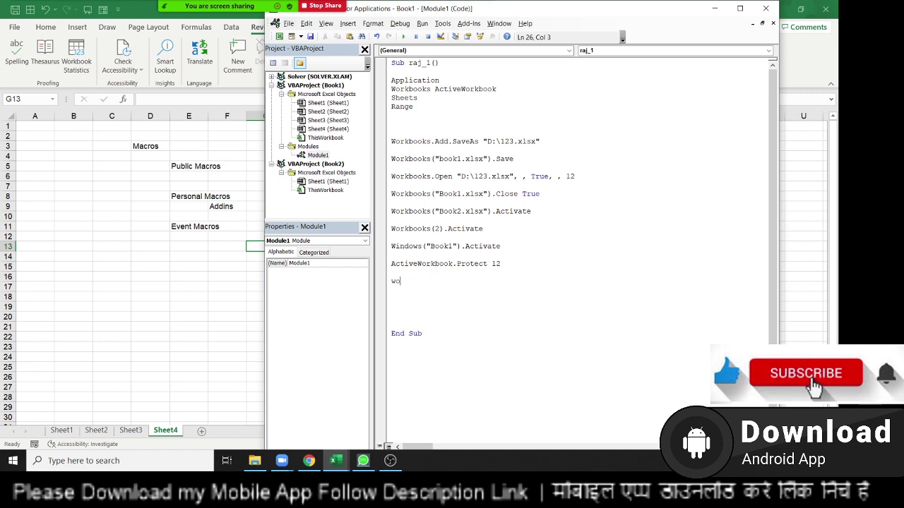
pyautogui.press('BackSpace')
pyautogui.press('BackSpace')
pyautogui.write('acti')
pyautogui.write('veworkb')
pyautogui.write('ook')
pyautogui.write('.pa')
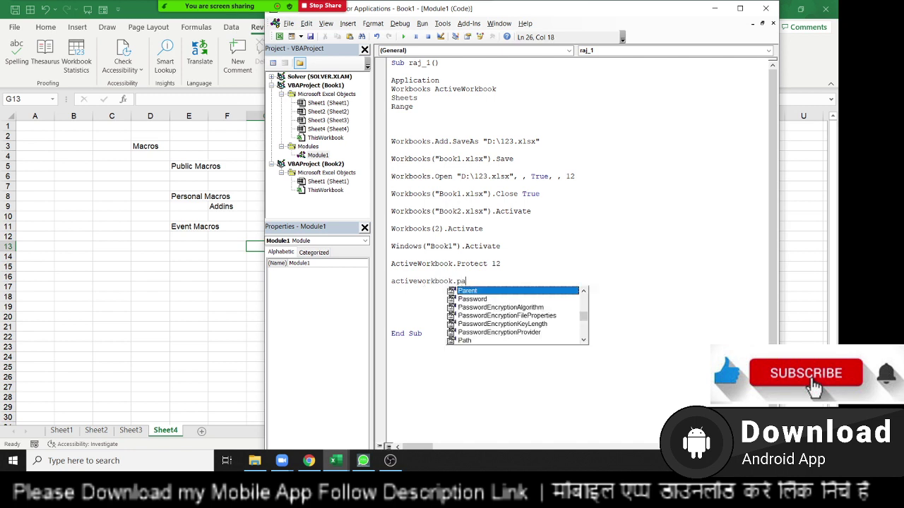
pyautogui.write(' = ')
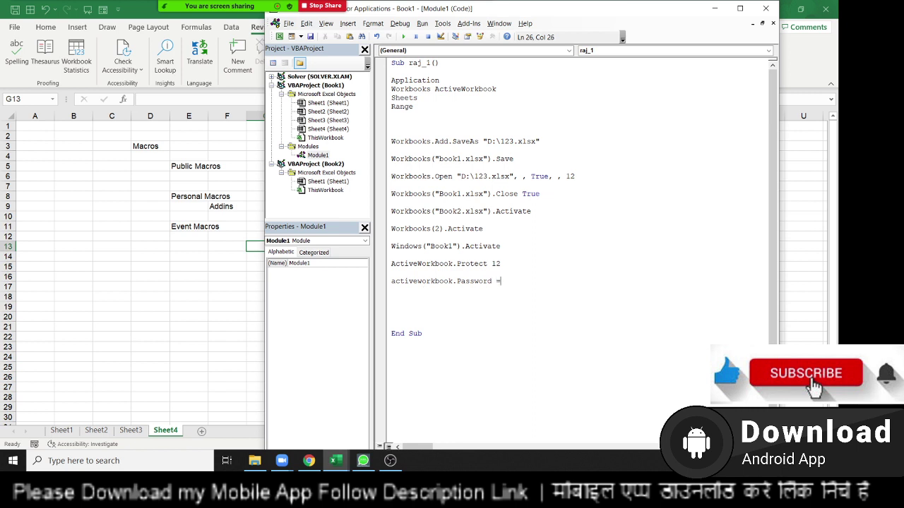
pyautogui.press('Return')
pyautogui.hotkey('shift', 'Up')
pyautogui.hotkey('shift', 'Up')
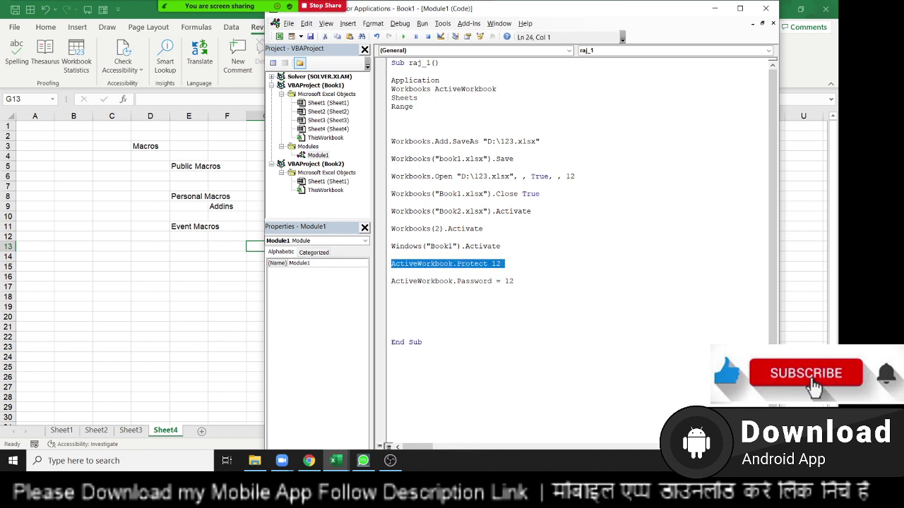
pyautogui.hotkey('shift', 'Up')
pyautogui.hotkey('shift', 'Up')
pyautogui.hotkey('shift', 'Up')
pyautogui.hotkey('shift', 'Up')
pyautogui.hotkey('shift', 'Up')
pyautogui.hotkey('shift', 'Up')
pyautogui.hotkey('shift', 'Up')
pyautogui.hotkey('shift', 'Up')
pyautogui.hotkey('shift', 'Up')
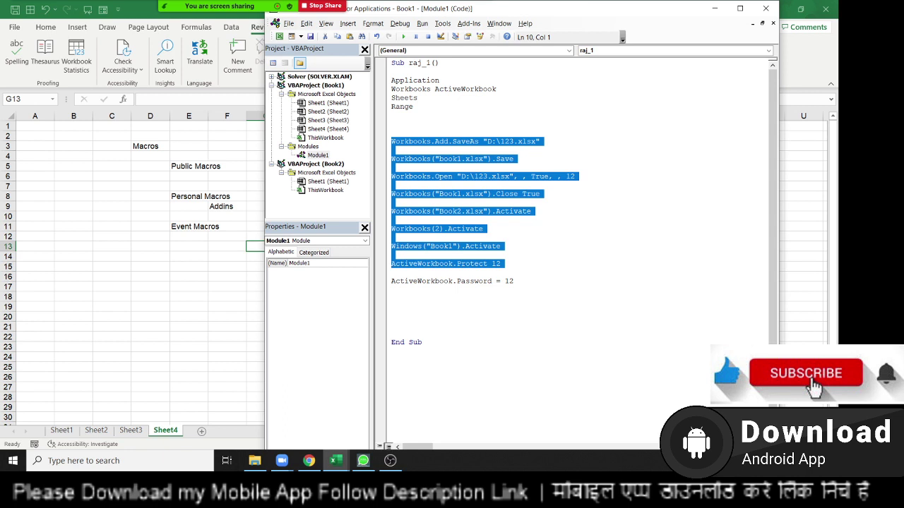
pyautogui.click(391, 281)
pyautogui.hotkey('shift', 'Down')
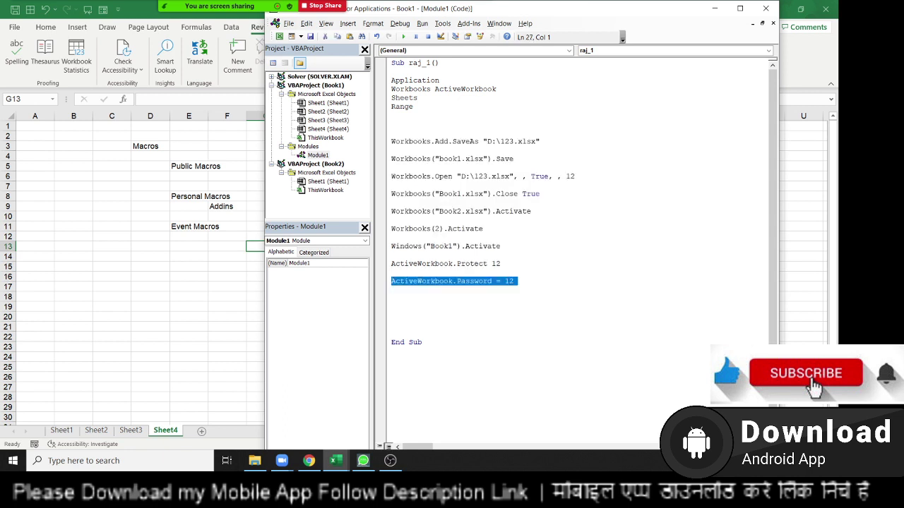
pyautogui.press('Up')
pyautogui.press('Up')
pyautogui.press('Up')
pyautogui.press('Up')
pyautogui.press('Down')
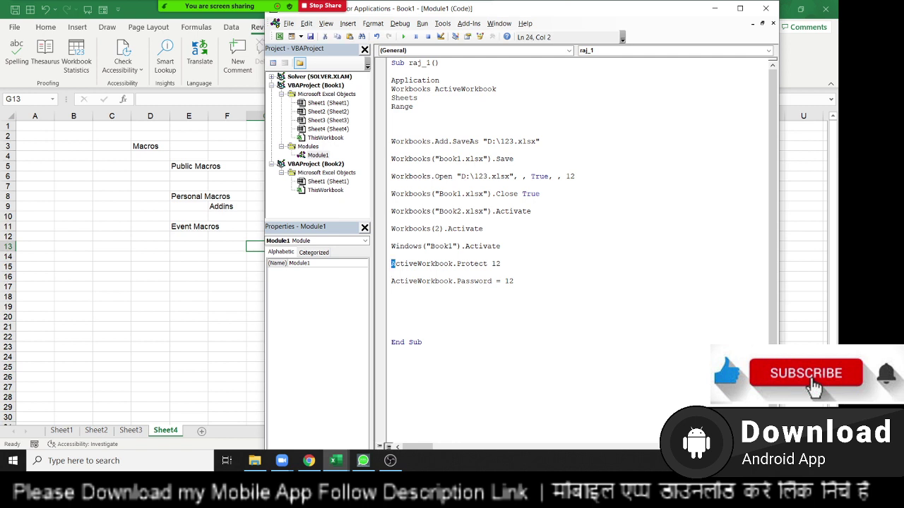
pyautogui.hotkey('shift', 'Right')
pyautogui.hotkey('shift', 'Right')
pyautogui.hotkey('shift', 'Right')
pyautogui.hotkey('shift', 'Right')
pyautogui.hotkey('shift', 'Right')
pyautogui.hotkey('shift', 'Right')
pyautogui.press('Right')
pyautogui.press('Right')
pyautogui.press('Right')
pyautogui.write('.')
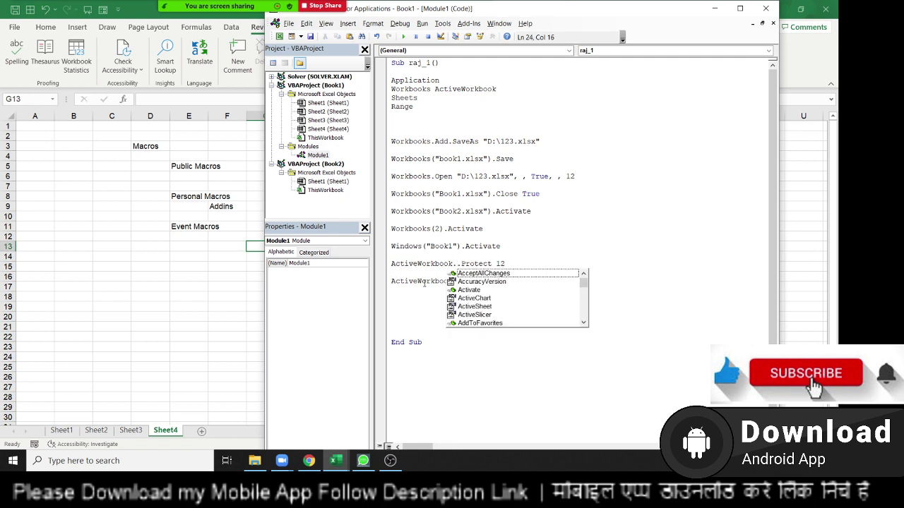
pyautogui.write('p')
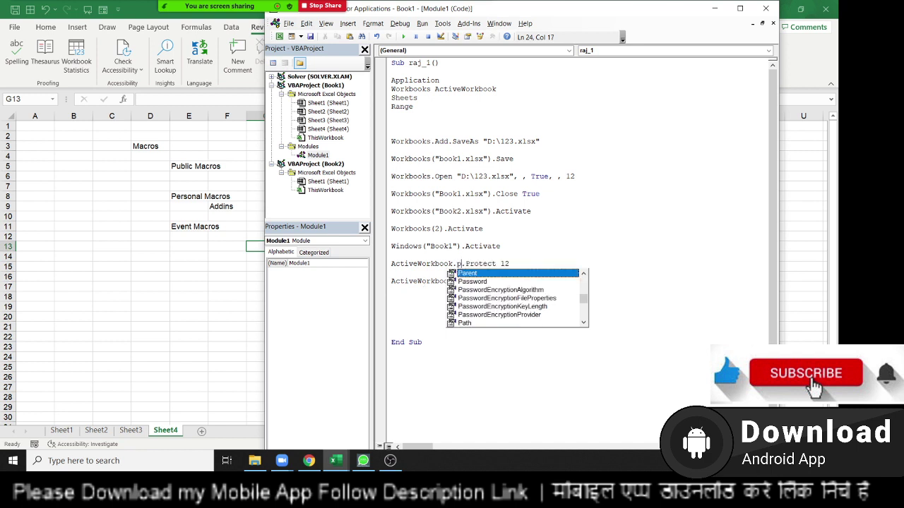
pyautogui.write('r')
pyautogui.press('Down')
pyautogui.press('Down')
pyautogui.press('Down')
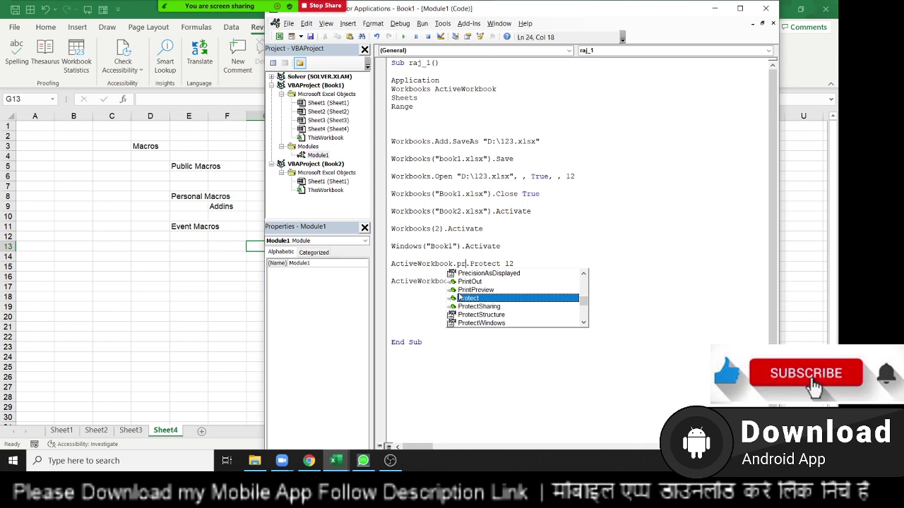
pyautogui.press('BackSpace')
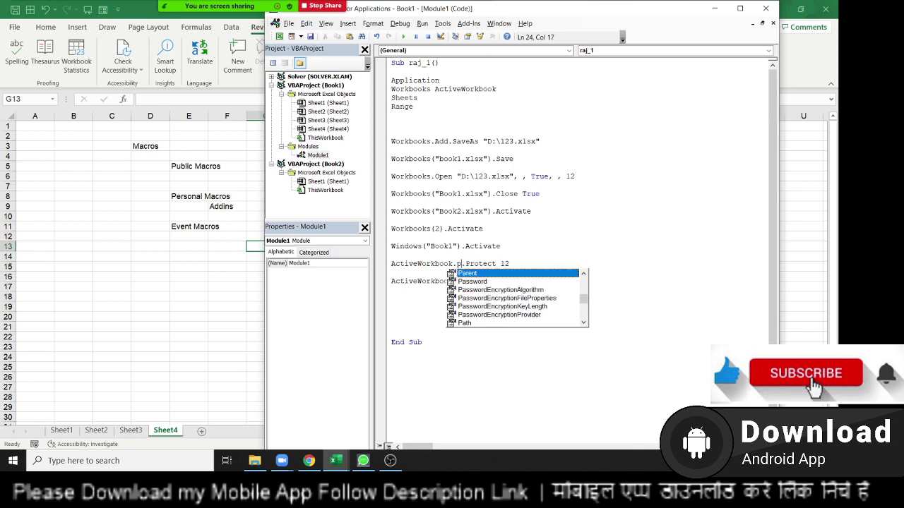
pyautogui.press('BackSpace')
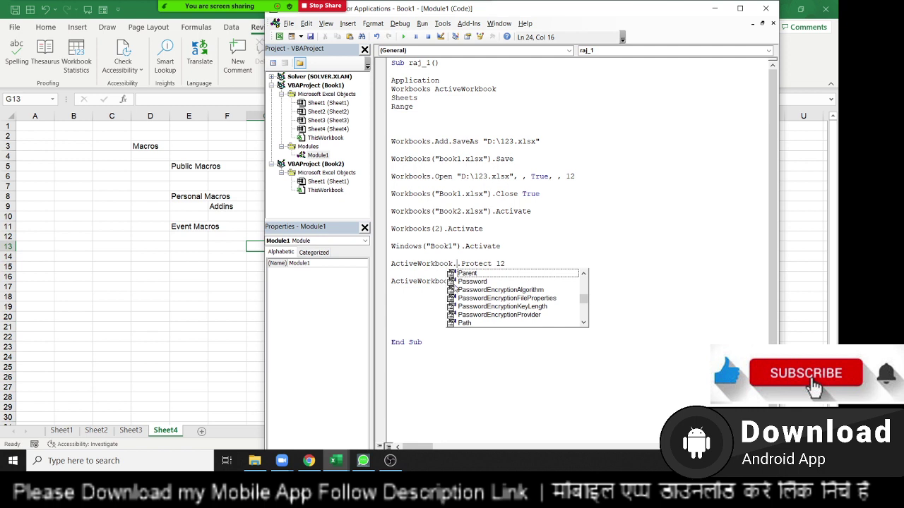
pyautogui.press('Left')
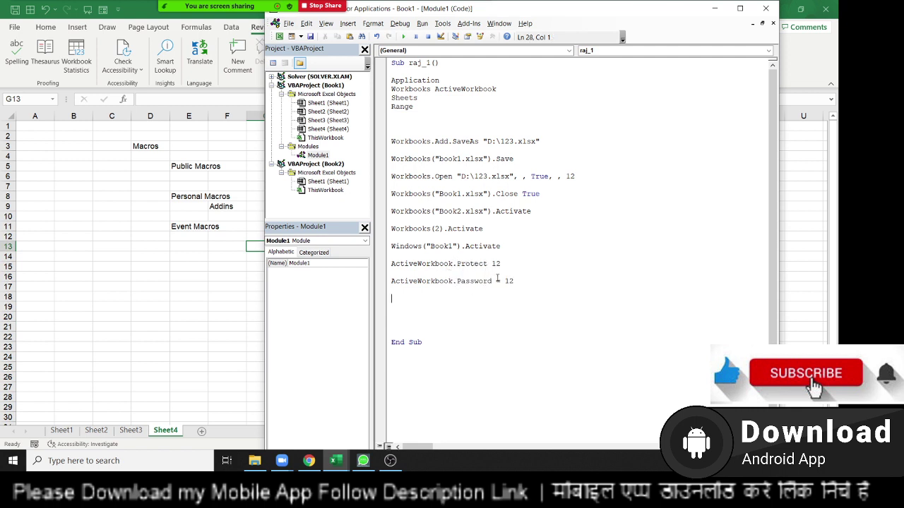
# - Write f = ActiveWorkbook.Name on the line below the Password statement
pyautogui.moveTo(496, 281); pyautogui.dragTo(506, 284)
pyautogui.press('Right')
pyautogui.press('Left')
pyautogui.press('Left')
pyautogui.press('Left')
pyautogui.press('Down')
pyautogui.write('f=')
pyautogui.write('active')
pyautogui.write('file')
pyautogui.press('BackSpace')
pyautogui.press('BackSpace')
pyautogui.press('BackSpace')
pyautogui.press('BackSpace')
pyautogui.write('w')
pyautogui.write('orkbook')
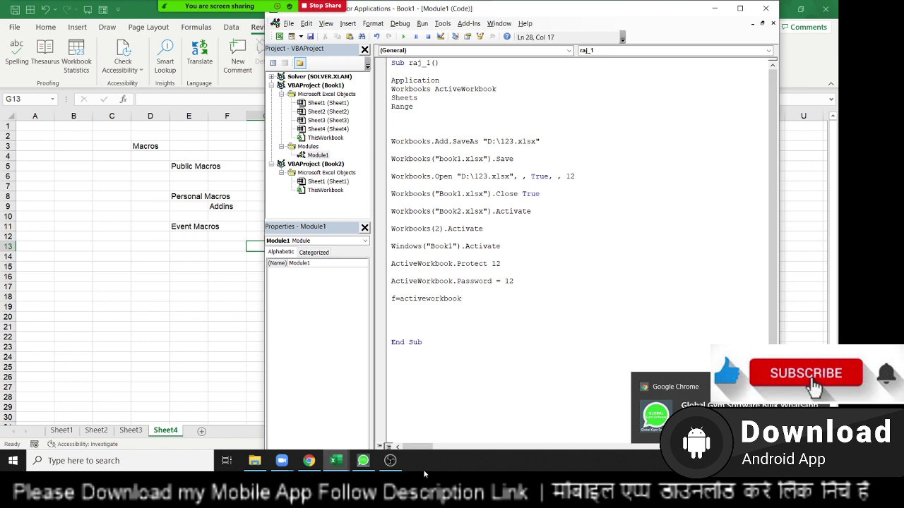
pyautogui.write('.na')
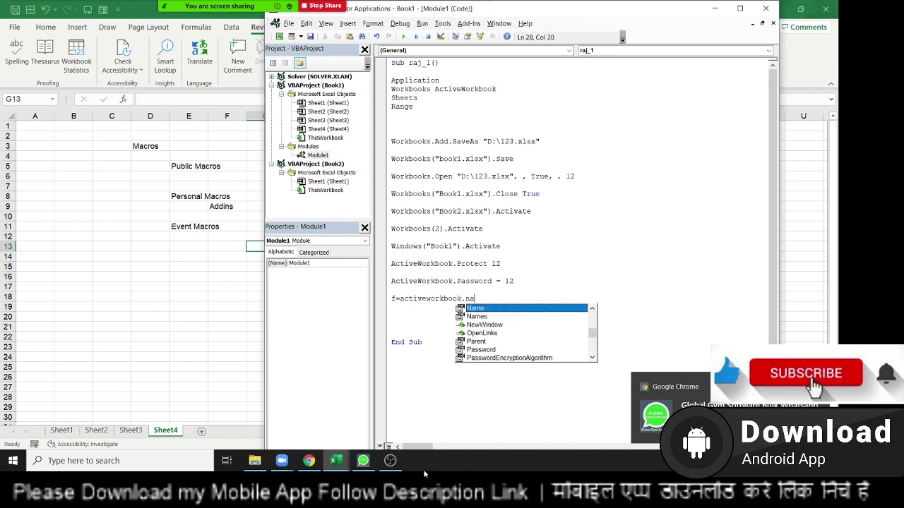
pyautogui.press('Tab')
pyautogui.press('Return')
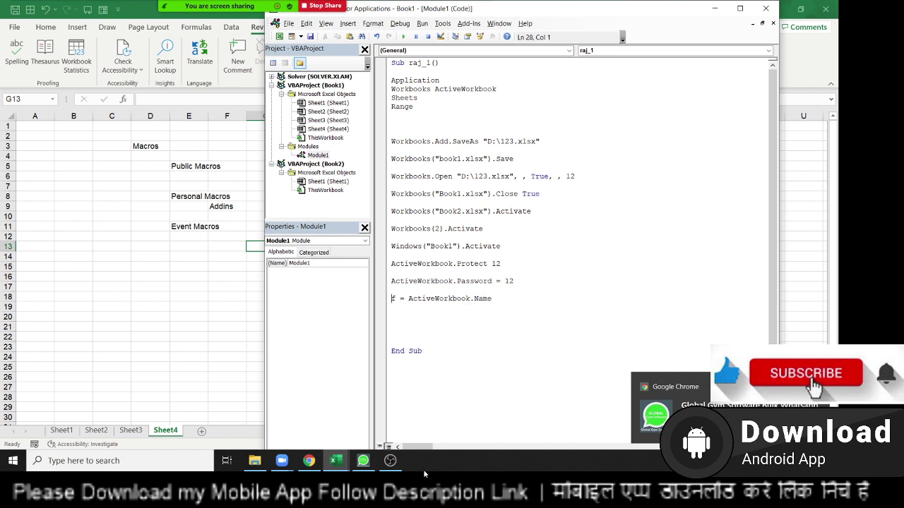
# - Duplicate that line and change the copy to f = ActiveWorkbook.Path
pyautogui.hotkey('shift', 'Up')
pyautogui.hotkey('ctrl', 'c')
pyautogui.hotkey('shift', 'Down')
pyautogui.hotkey('ctrl', 'v')
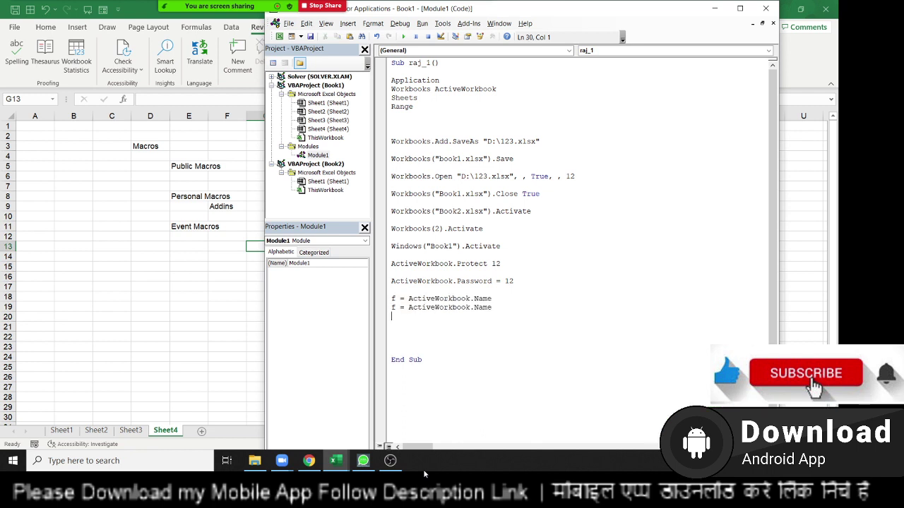
pyautogui.press('BackSpace')
pyautogui.press('BackSpace')
pyautogui.press('BackSpace')
pyautogui.press('BackSpace')
pyautogui.press('BackSpace')
pyautogui.write('pa')
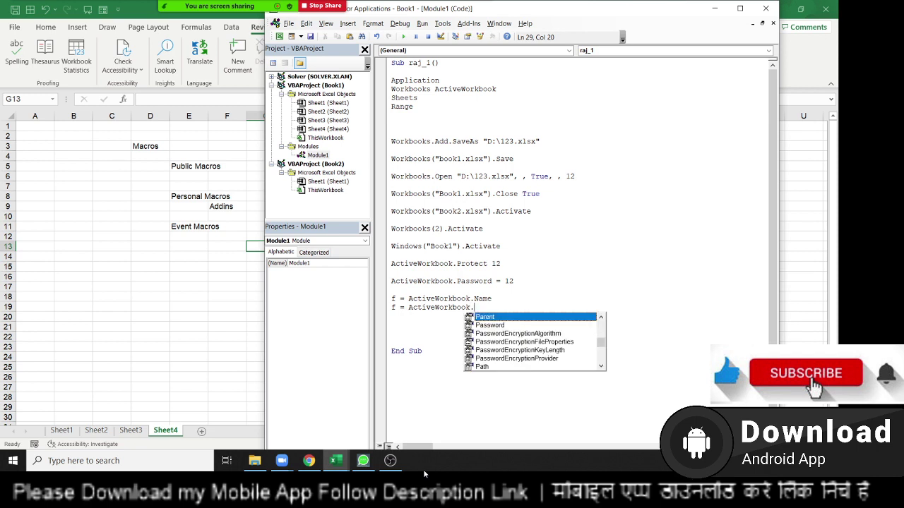
pyautogui.write('t')
pyautogui.press('Return')
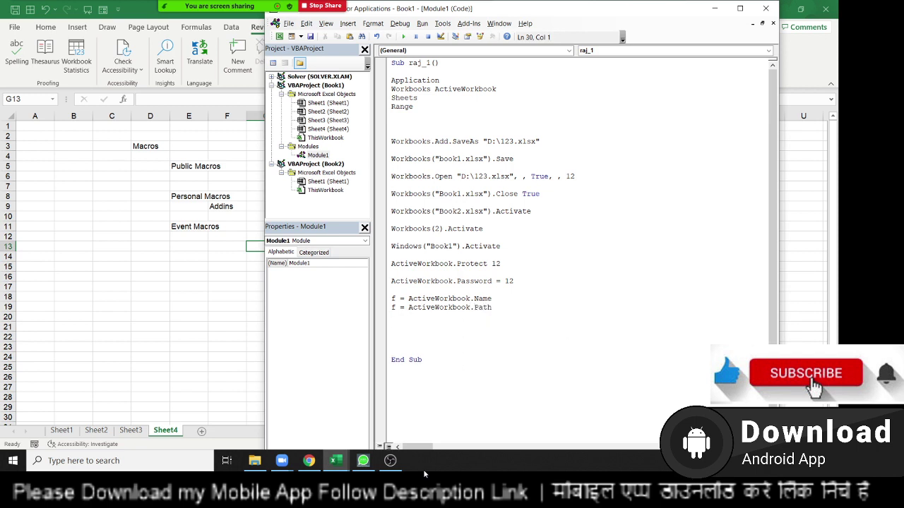
# - Add a third copy as f = ActiveWorkbook.FullName, then highlight the Name line
pyautogui.hotkey('ctrl', 'v')
pyautogui.press('BackSpace')
pyautogui.press('BackSpace')
pyautogui.press('BackSpace')
pyautogui.press('BackSpace')
pyautogui.press('BackSpace')
pyautogui.press('BackSpace')
pyautogui.write('k.')
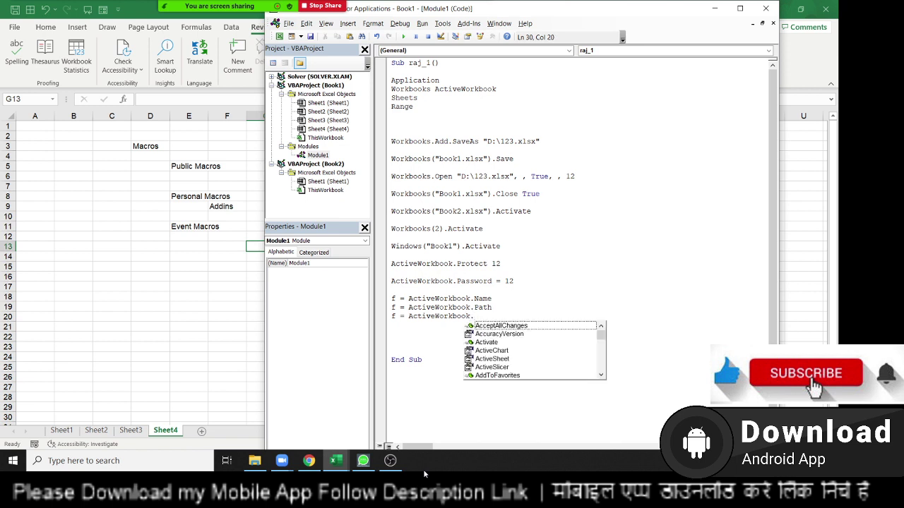
pyautogui.write('fu')
pyautogui.press('Tab')
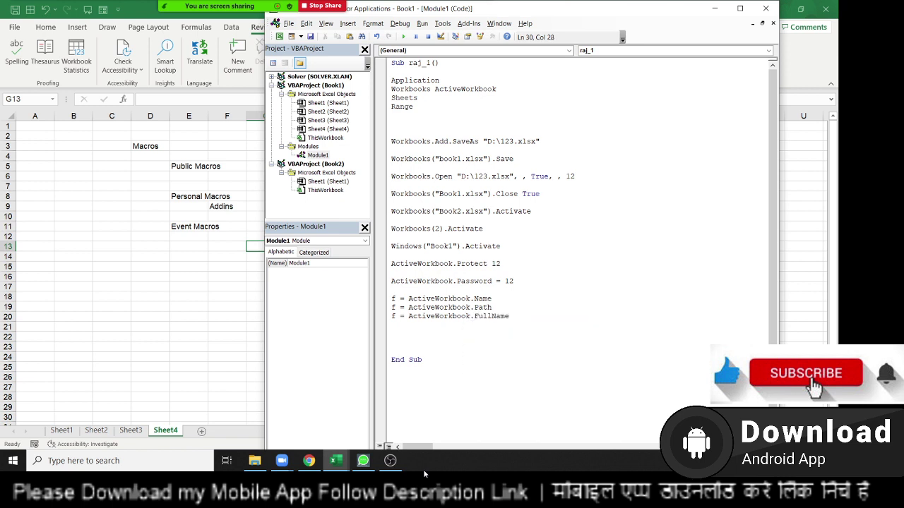
pyautogui.press('Return')
pyautogui.press('Up')
pyautogui.press('Up')
pyautogui.press('Up')
pyautogui.hotkey('shift', 'Down')
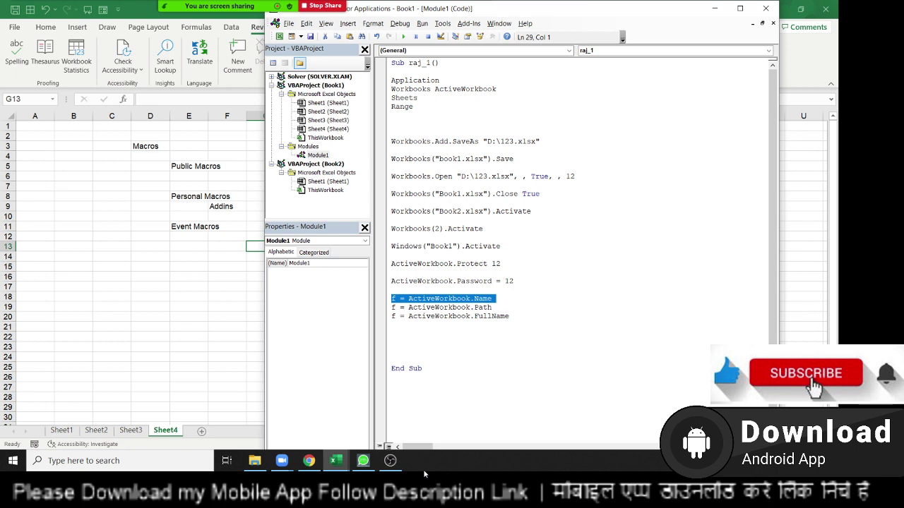
pyautogui.press('Up')
pyautogui.press('Up')
pyautogui.press('Down')
pyautogui.hotkey('shift', 'Right')
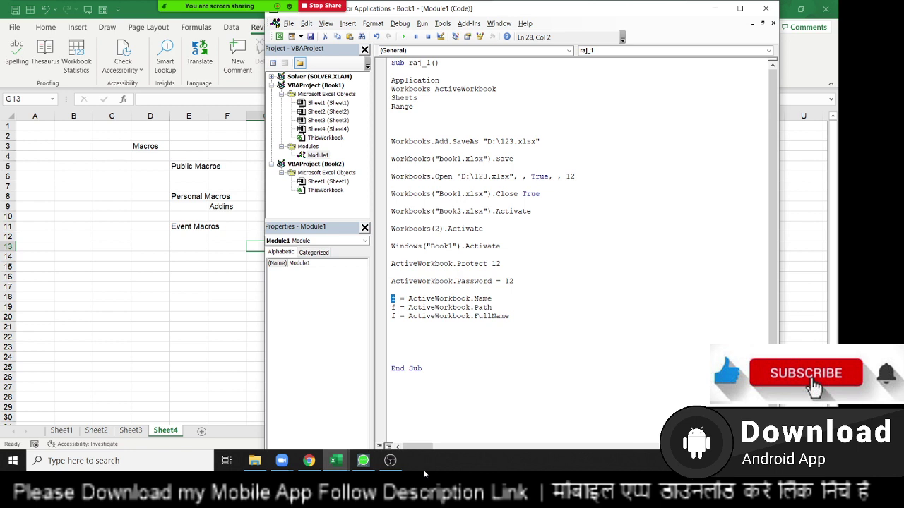
pyautogui.press('Right')
pyautogui.hotkey('shift', 'Right')
pyautogui.hotkey('shift', 'Right')
pyautogui.hotkey('shift', 'Right')
pyautogui.hotkey('shift', 'Right')
pyautogui.hotkey('shift', 'Right')
pyautogui.hotkey('shift', 'Right')
pyautogui.hotkey('shift', 'Right')
pyautogui.hotkey('shift', 'Right')
pyautogui.hotkey('shift', 'Right')
pyautogui.hotkey('shift', 'Right')
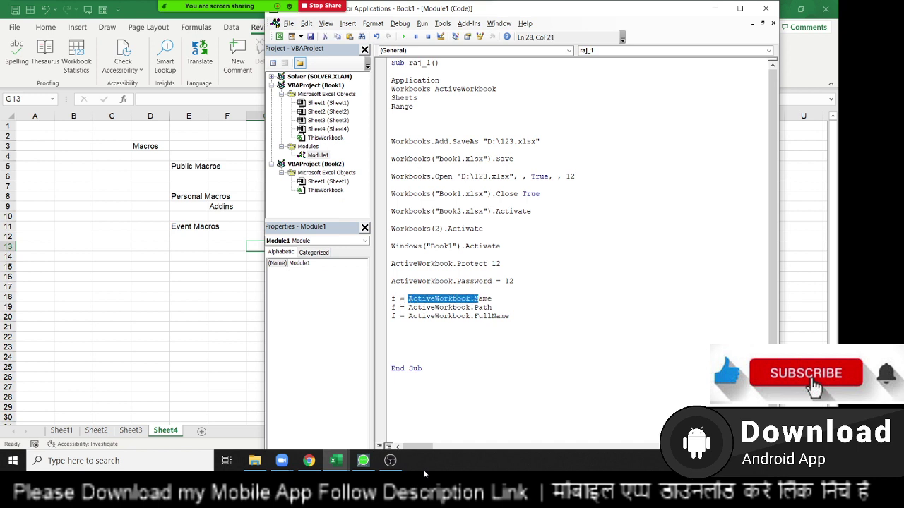
pyautogui.hotkey('shift', 'Right')
pyautogui.hotkey('shift', 'Right')
pyautogui.hotkey('shift', 'Right')
pyautogui.hotkey('shift', 'Right')
pyautogui.hotkey('shift', 'Left')
pyautogui.press('Down')
pyautogui.press('Down')
pyautogui.press('Down')
pyautogui.press('Down')
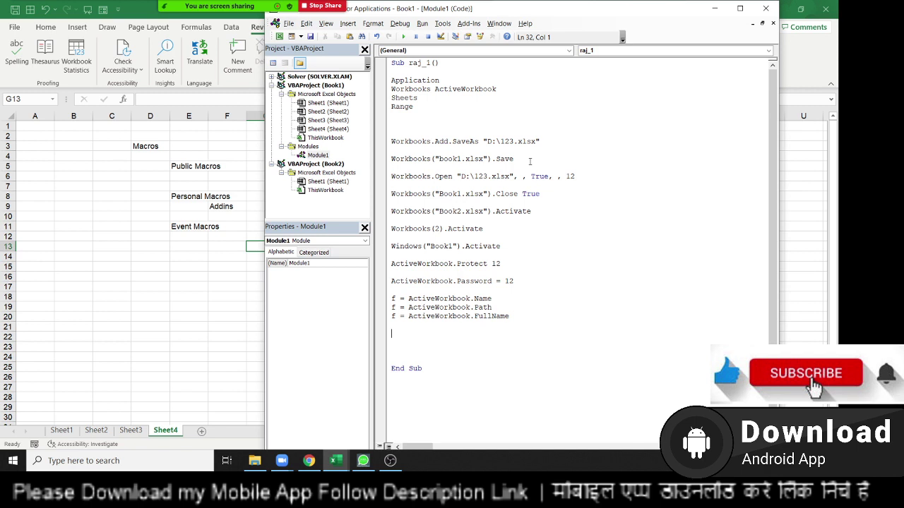
# - Write Sheets("Sheet1").Select on a new line after the FullName assignment
pyautogui.press('Return')
pyautogui.press('Return')
pyautogui.write('sheet')
pyautogui.write('s(')
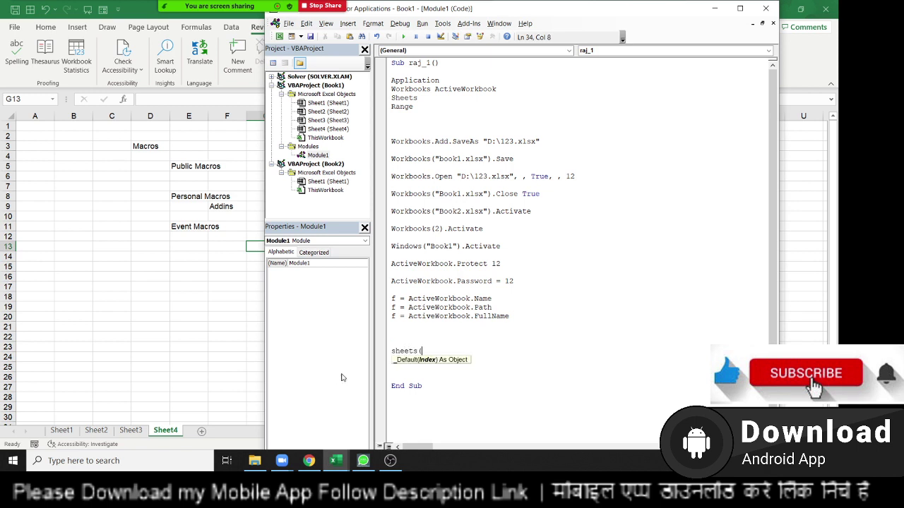
pyautogui.write('"')
pyautogui.write('Shee')
pyautogui.write('t1"')
pyautogui.write(').s')
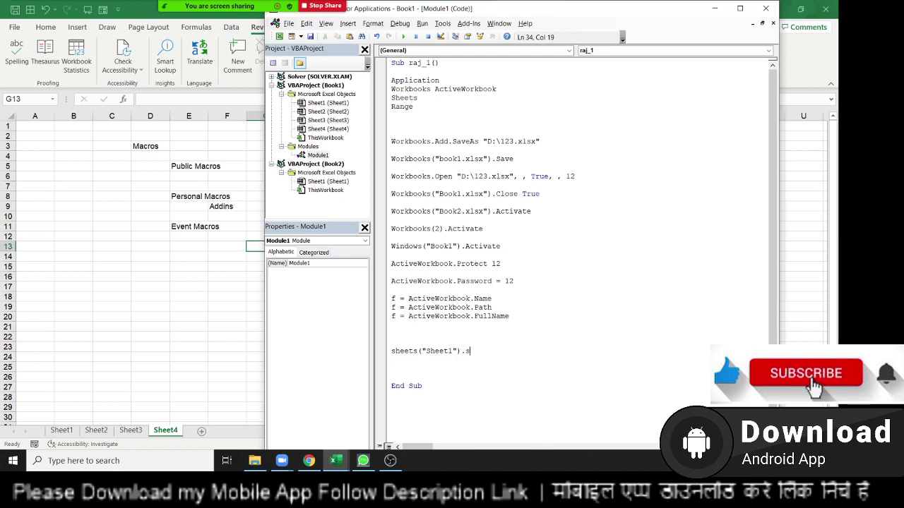
pyautogui.write('elect')
pyautogui.press('Return')
# - Add Sheets(1).Select and Sheet1.Select lines beneath it
pyautogui.write('sheet')
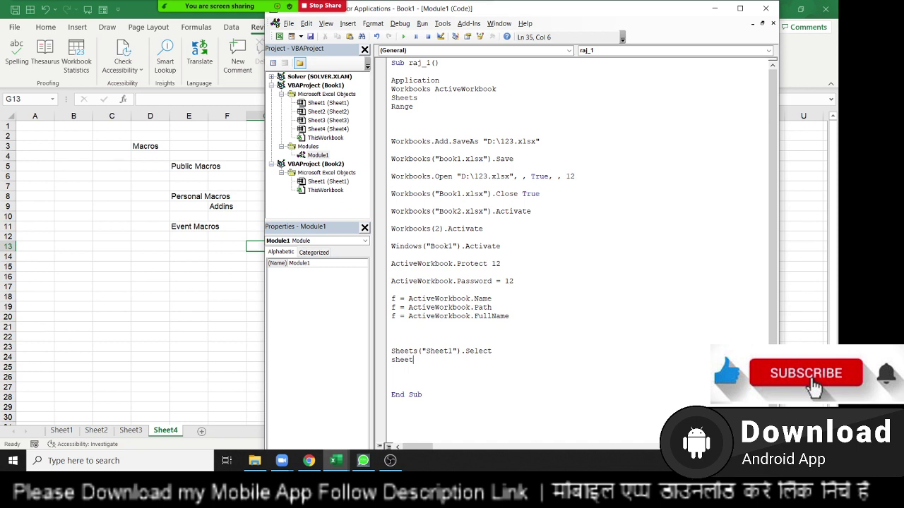
pyautogui.write('s(')
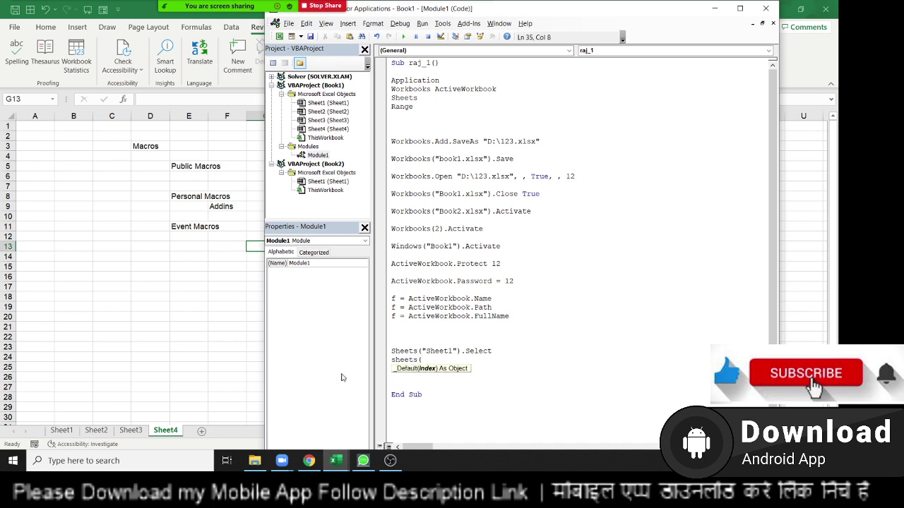
pyautogui.press('BackSpace')
pyautogui.press('BackSpace')
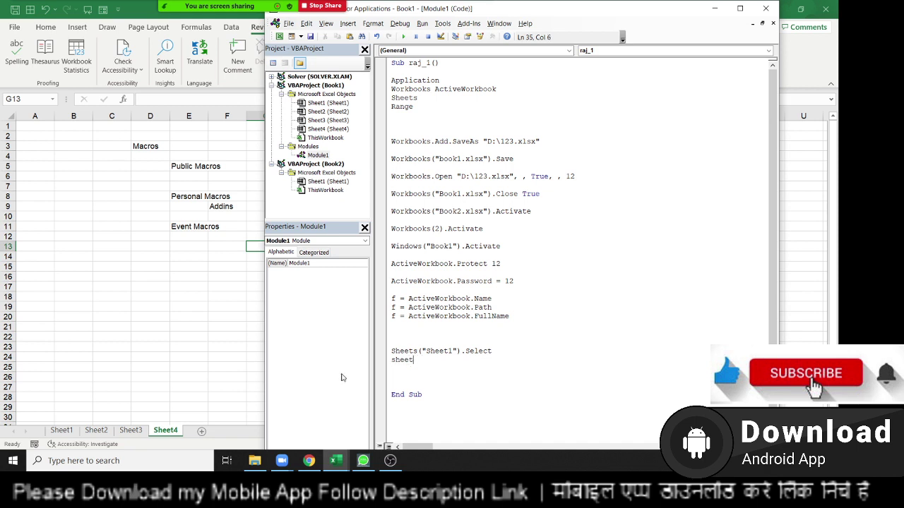
pyautogui.write('s(')
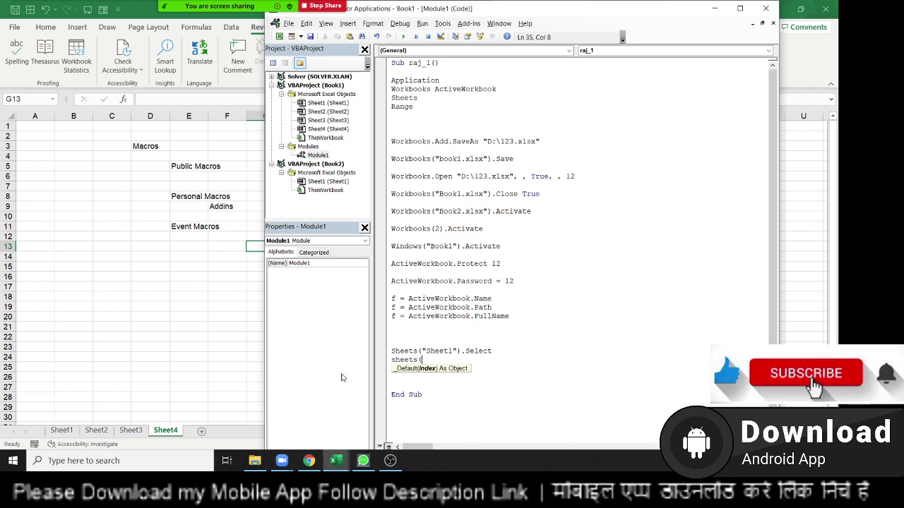
pyautogui.write('1).')
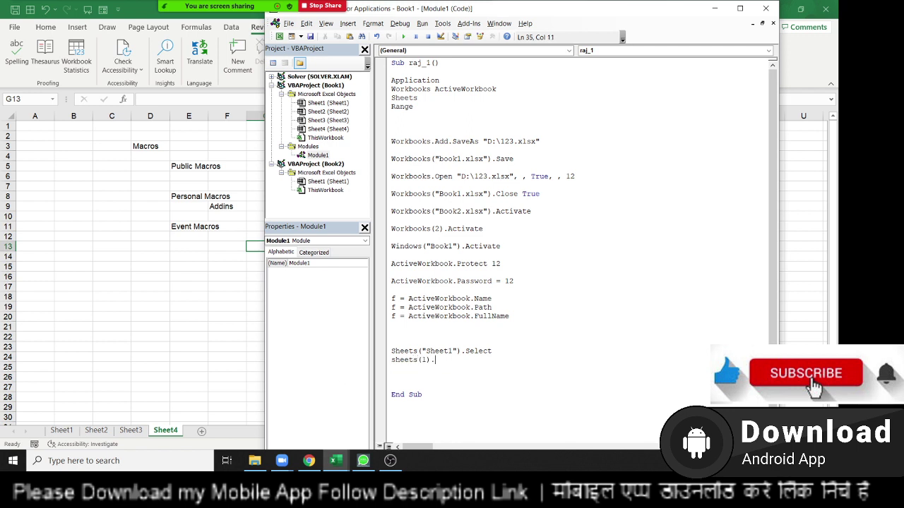
pyautogui.write('select')
pyautogui.press('Return')
pyautogui.write('sheet')
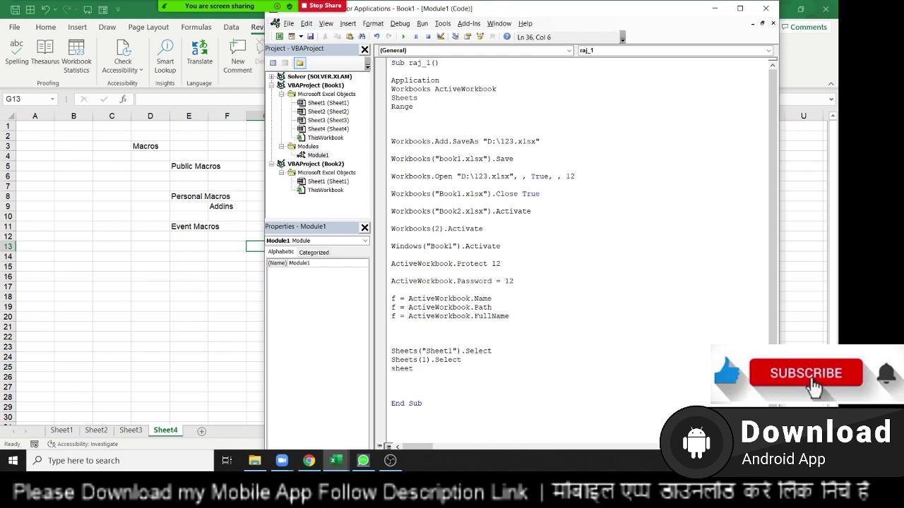
pyautogui.write('1.s')
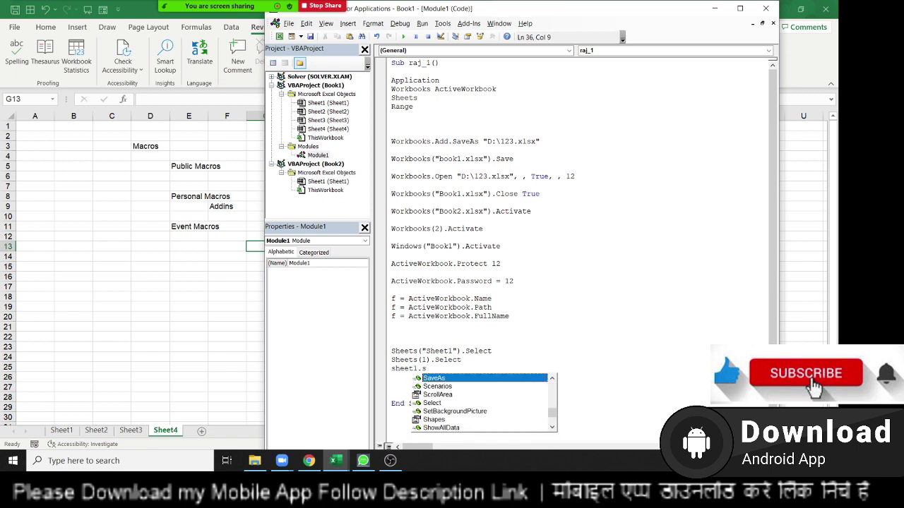
pyautogui.write('el')
pyautogui.press('Tab')
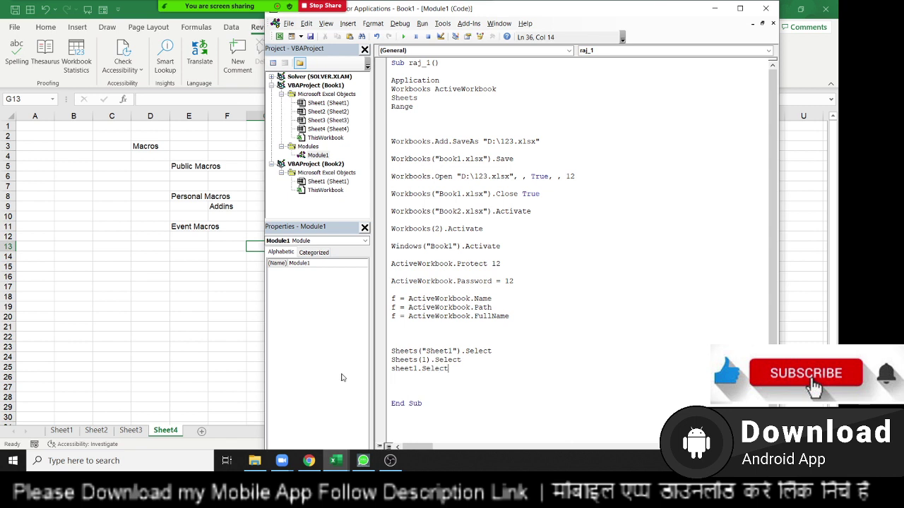
pyautogui.press('Return')
pyautogui.moveTo(394, 352); pyautogui.dragTo(404, 352)
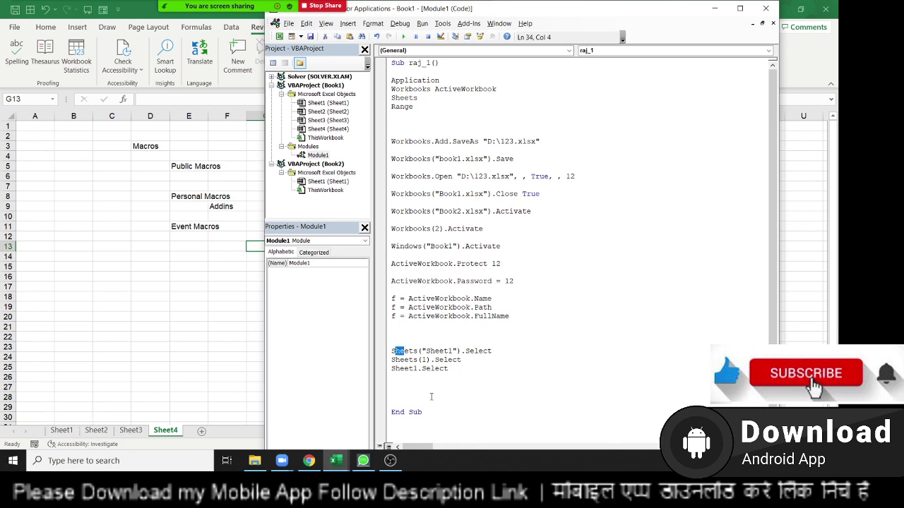
# - Rename the workbook's first sheet tab to JAN
pyautogui.click(61, 431)
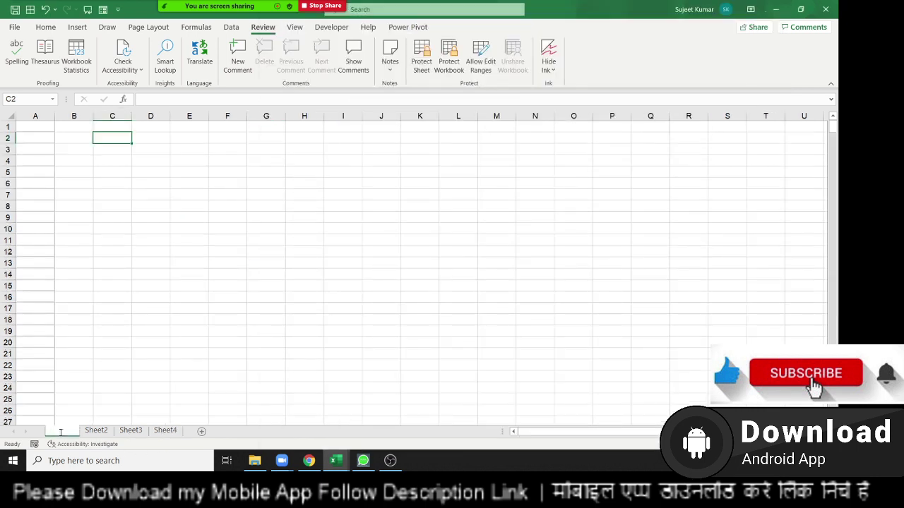
pyautogui.write('JAN')
pyautogui.press('Return')
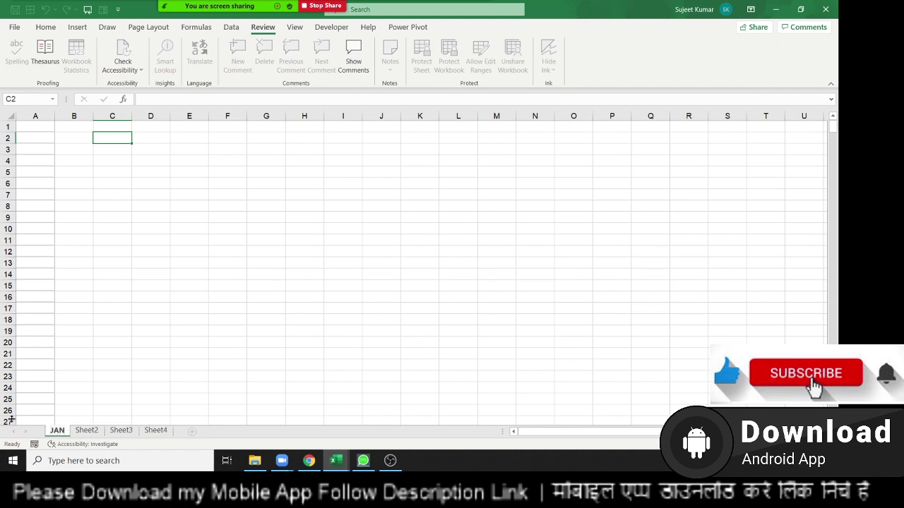
pyautogui.click(56, 380)
# - In the code, change Sheets("Sheet1") to Sheets("JAN") and highlight the index in Sheets(1)
pyautogui.hotkey('alt', 'Tab')
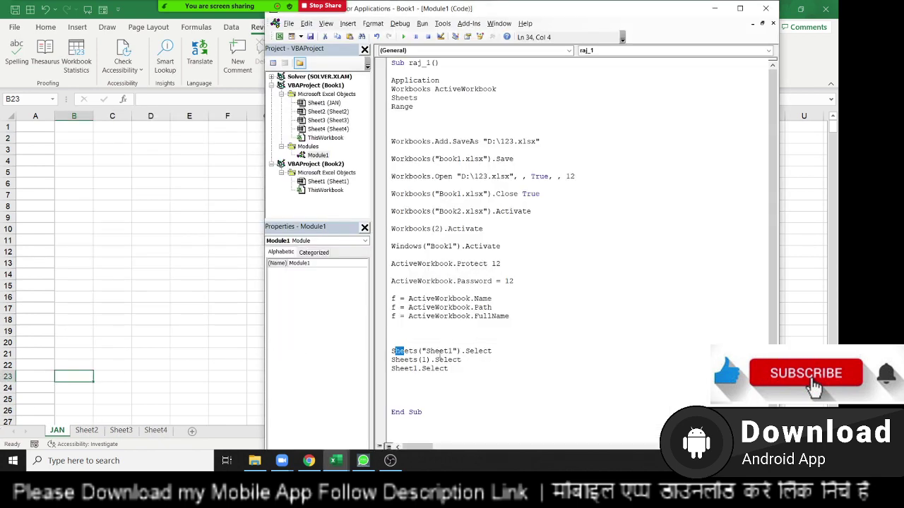
pyautogui.doubleClick(439, 352)
pyautogui.write('J')
pyautogui.write('A')
pyautogui.write('N')
pyautogui.click(421, 359)
pyautogui.doubleClick(423, 359)
# - Move the JAN sheet tab after Sheet3, then return to the VBA editor
pyautogui.click(90, 431)
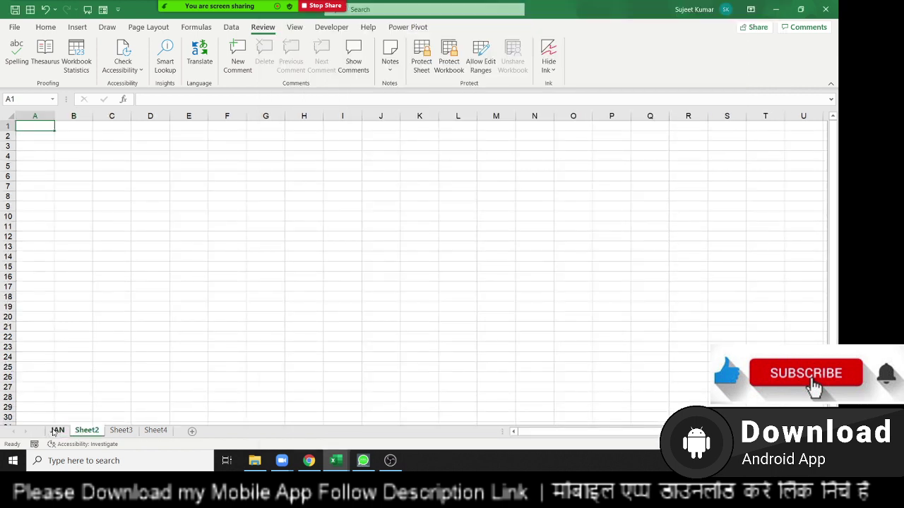
pyautogui.moveTo(54, 432); pyautogui.dragTo(145, 435)
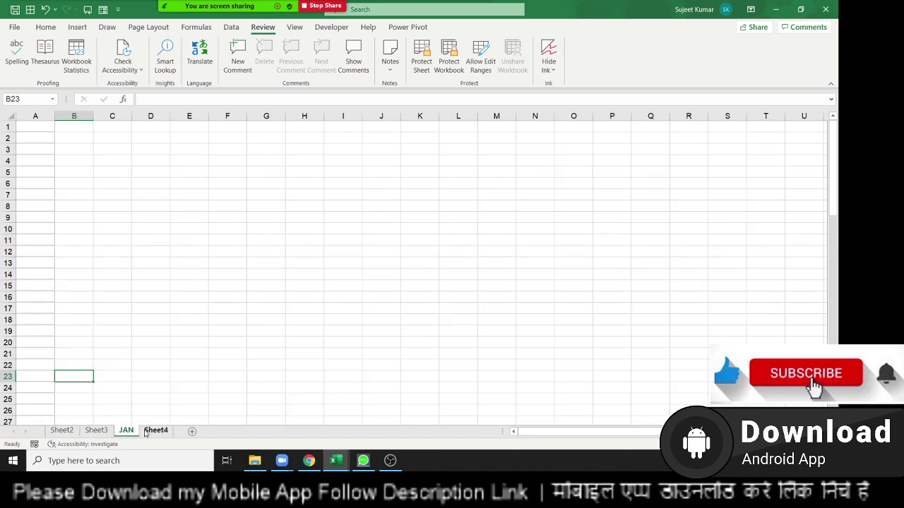
pyautogui.click(410, 424)
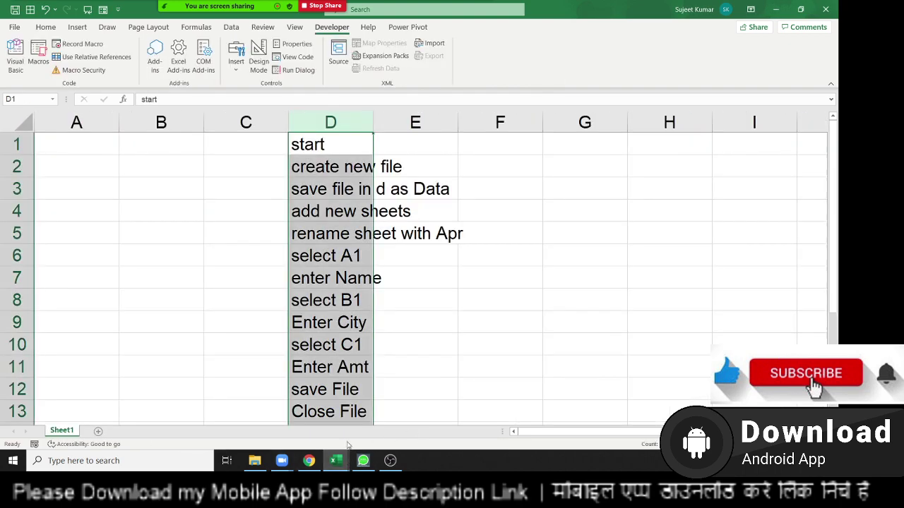
pyautogui.moveTo(336, 460)
pyautogui.click(354, 417)
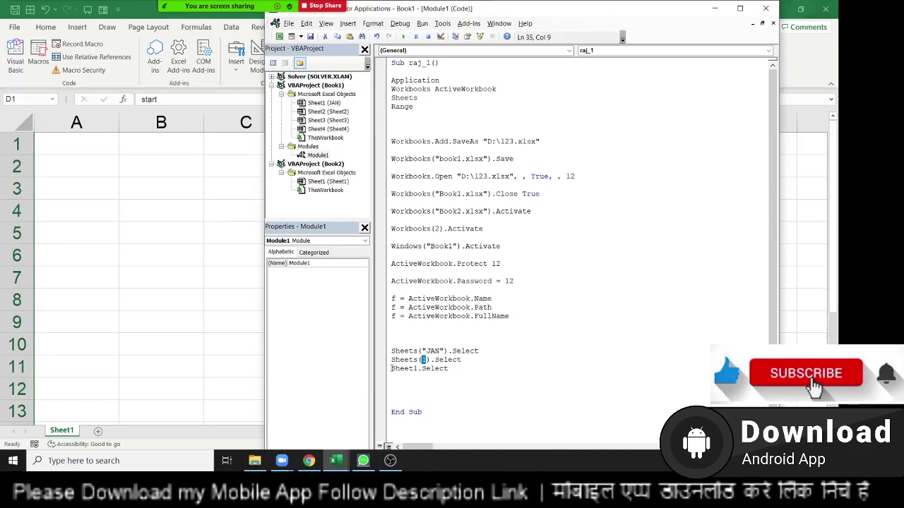
pyautogui.click(276, 440)
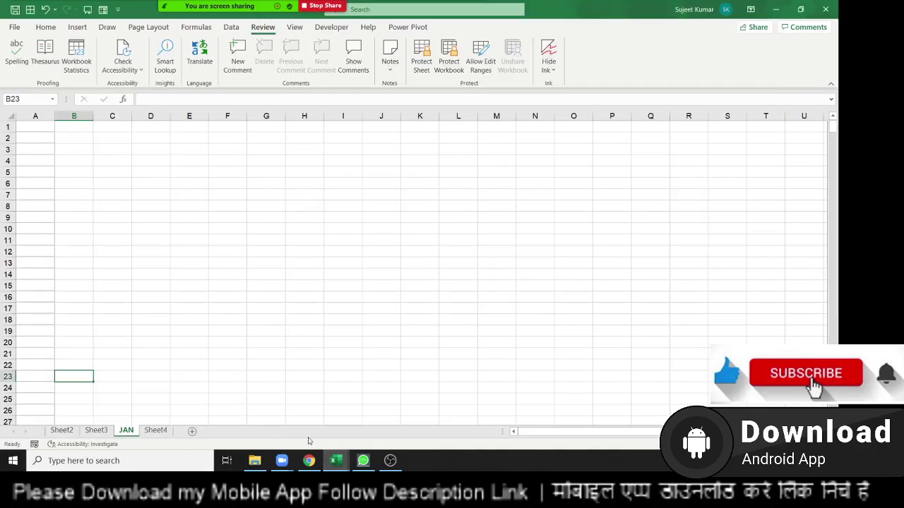
pyautogui.moveTo(336, 461)
pyautogui.click(337, 422)
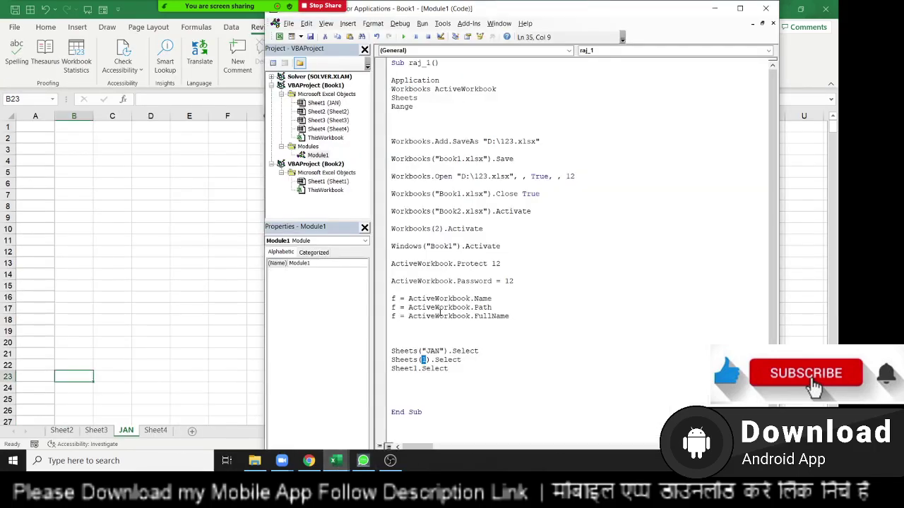
pyautogui.moveTo(467, 363); pyautogui.dragTo(391, 361)
pyautogui.press('Down')
pyautogui.hotkey('shift', 'Down')
pyautogui.click(319, 103)
pyautogui.click(346, 263)
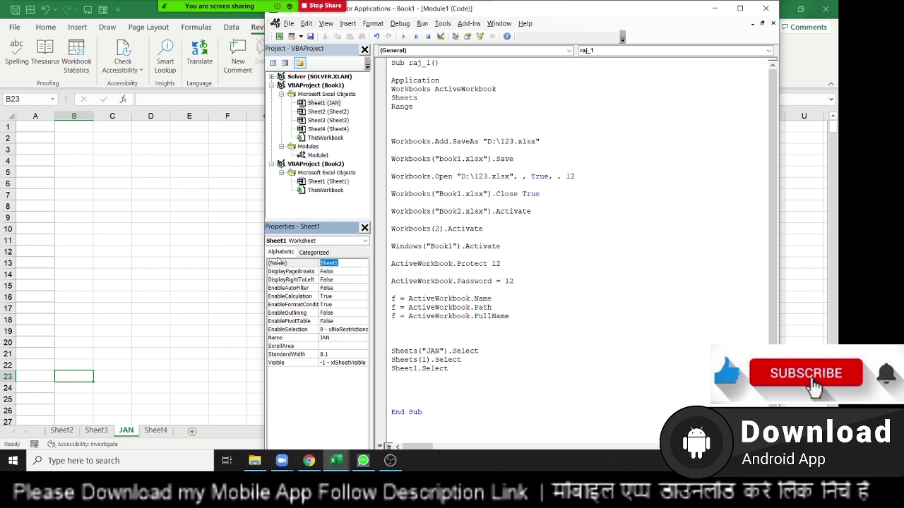
pyautogui.click(431, 343)
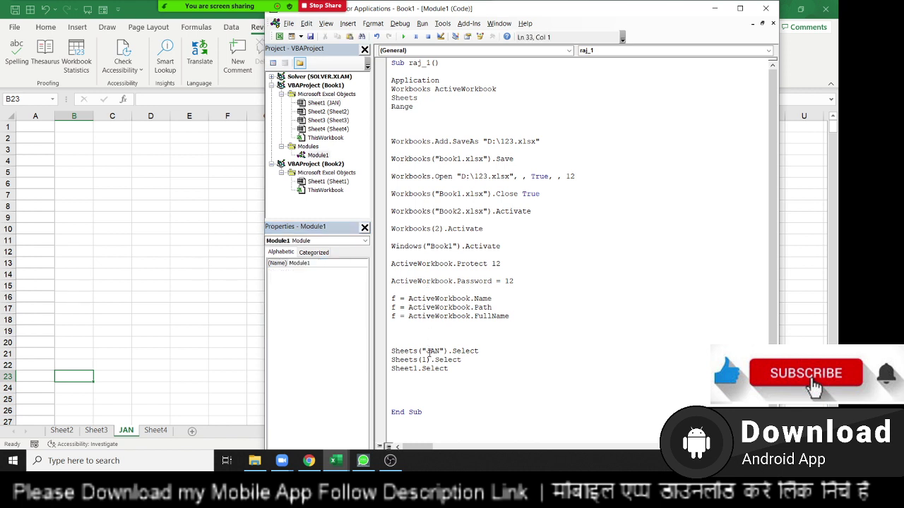
pyautogui.moveTo(447, 369); pyautogui.dragTo(390, 351)
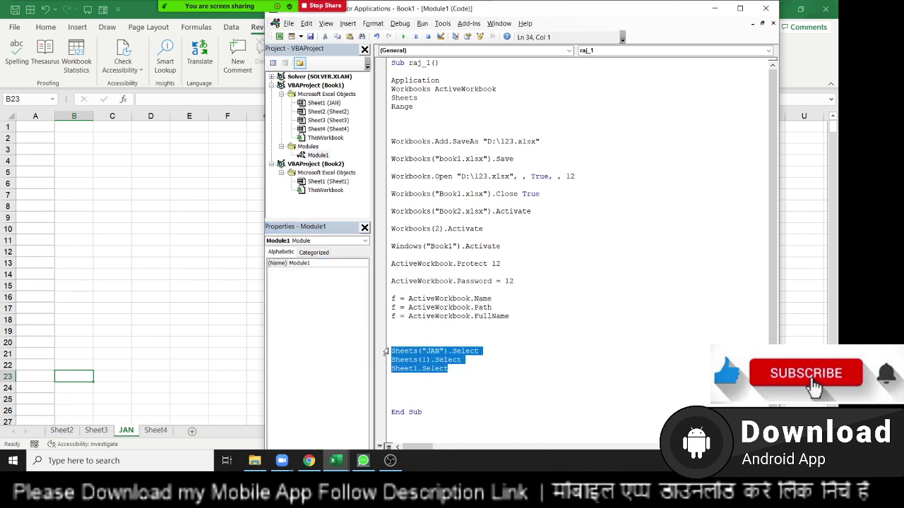
# - Type ActiveSheet on the empty line below Sheet1.Select
pyautogui.click(413, 387)
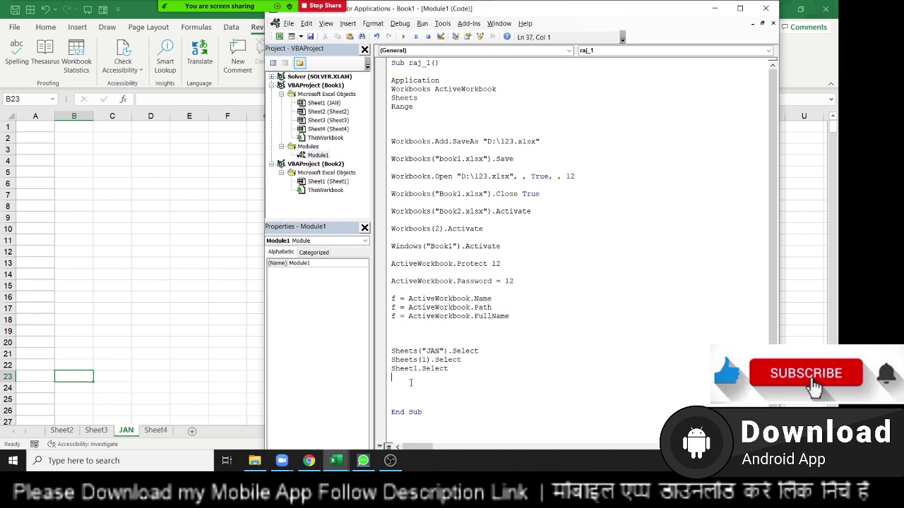
pyautogui.write('active')
pyautogui.write('sheet')
pyautogui.click(444, 368)
# - Highlight the Sheets("JAN"), Sheets(1) and Sheet1 Select lines one at a time
pyautogui.press('Up')
pyautogui.press('Up')
pyautogui.press('Up')
pyautogui.press('Home')
pyautogui.hotkey('shift', 'Down')
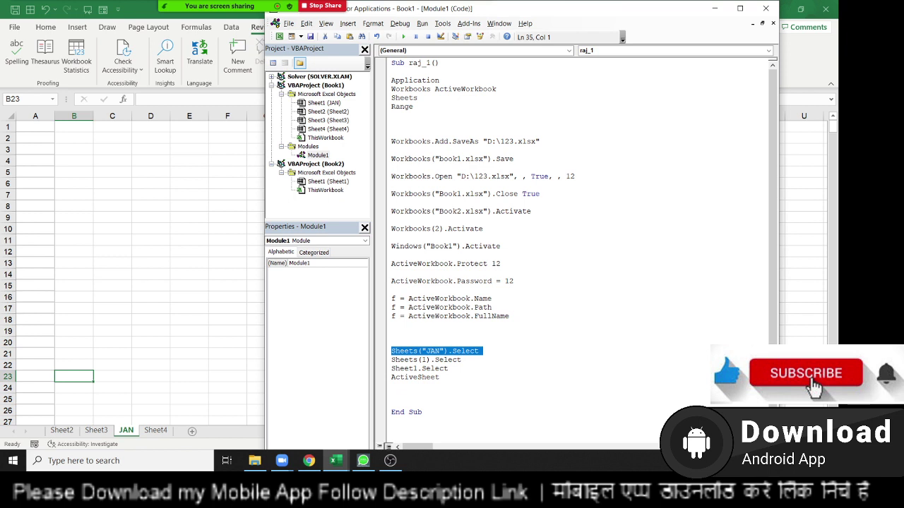
pyautogui.click(392, 377)
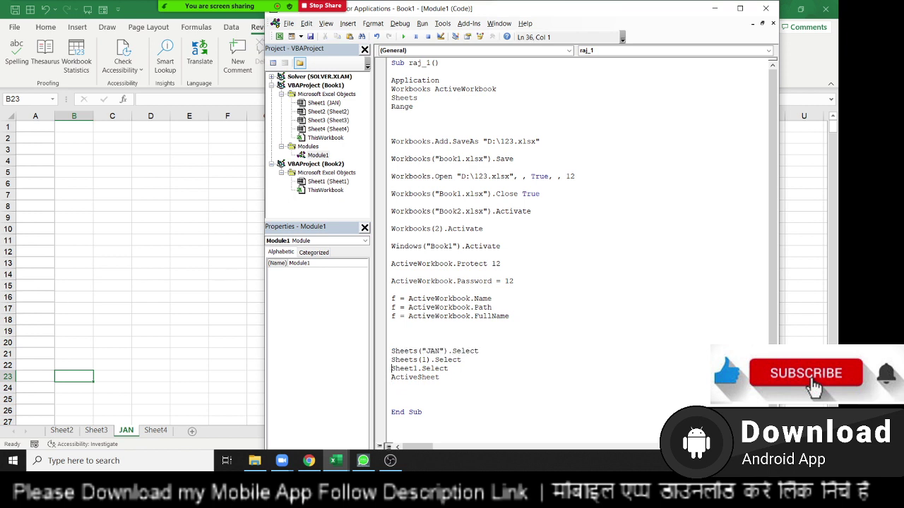
pyautogui.hotkey('shift', 'Up')
pyautogui.press('Up')
pyautogui.hotkey('shift', 'Up')
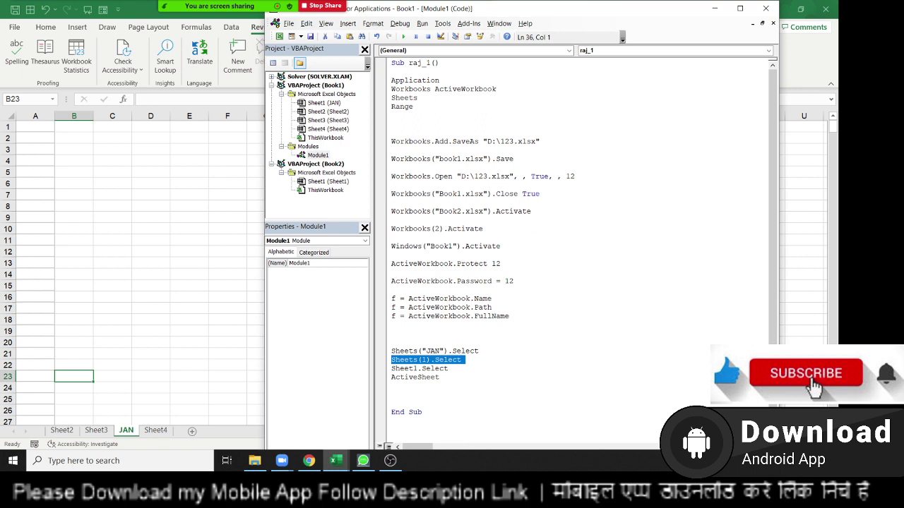
pyautogui.press('Up')
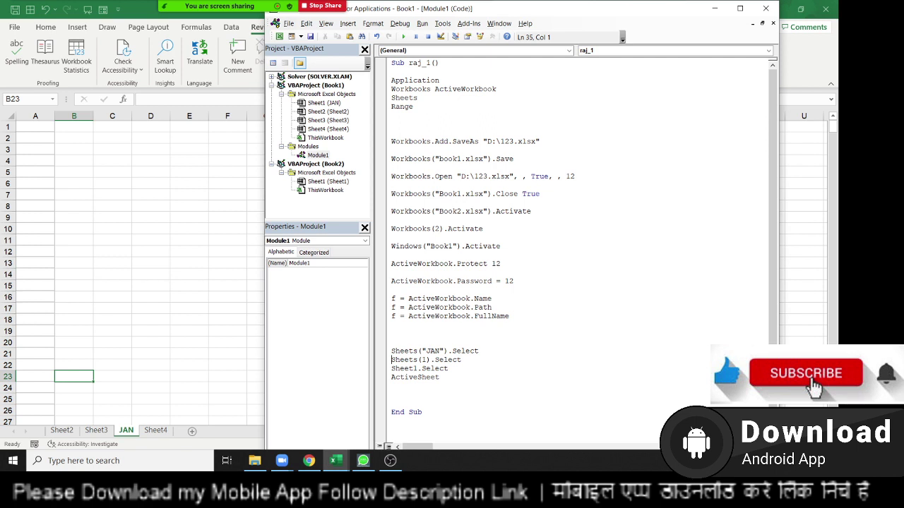
pyautogui.hotkey('shift', 'Down')
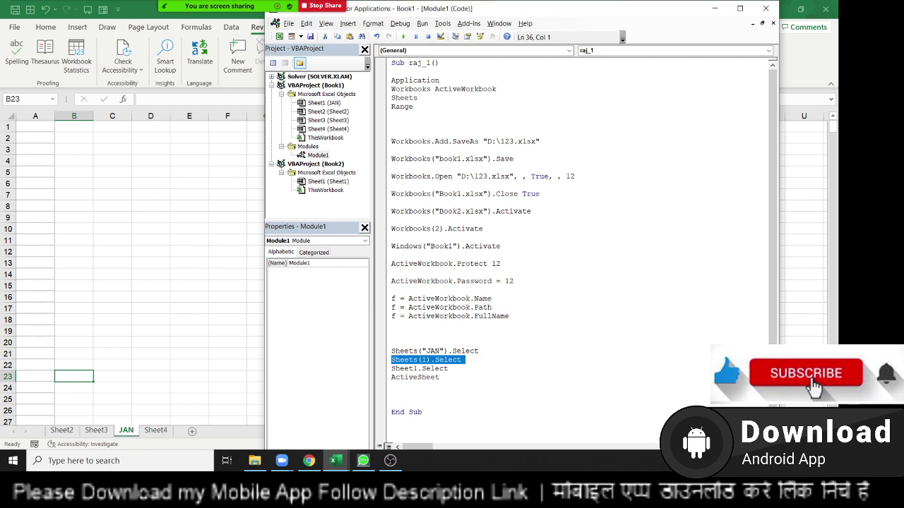
pyautogui.moveTo(391, 378); pyautogui.dragTo(391, 369)
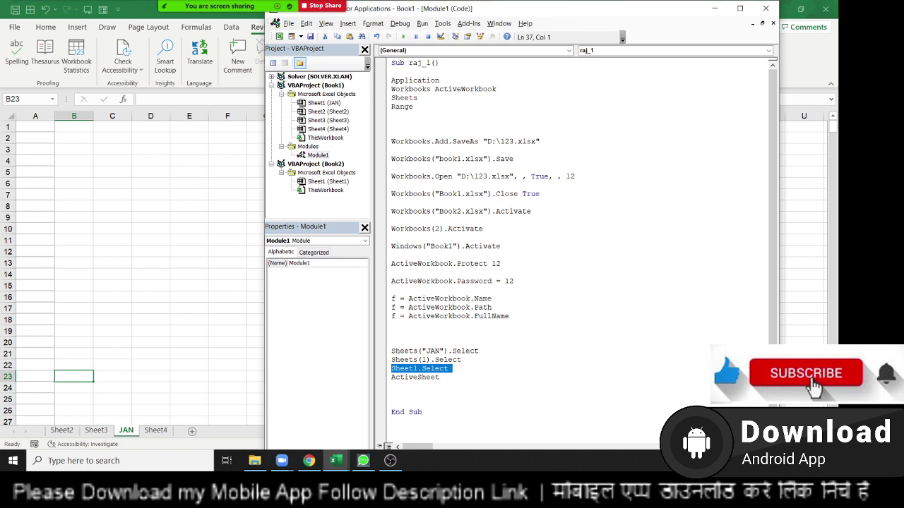
# - Add a Sheets.Add line on a blank line below ActiveSheet
pyautogui.press('Down')
pyautogui.press('Down')
pyautogui.press('Return')
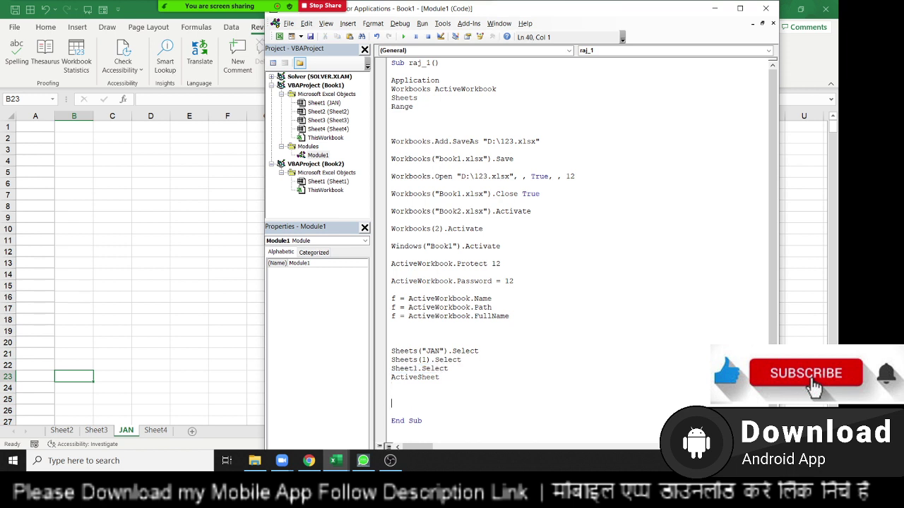
pyautogui.press('Return')
pyautogui.press('Return')
pyautogui.scroll(-1, 442, 353)
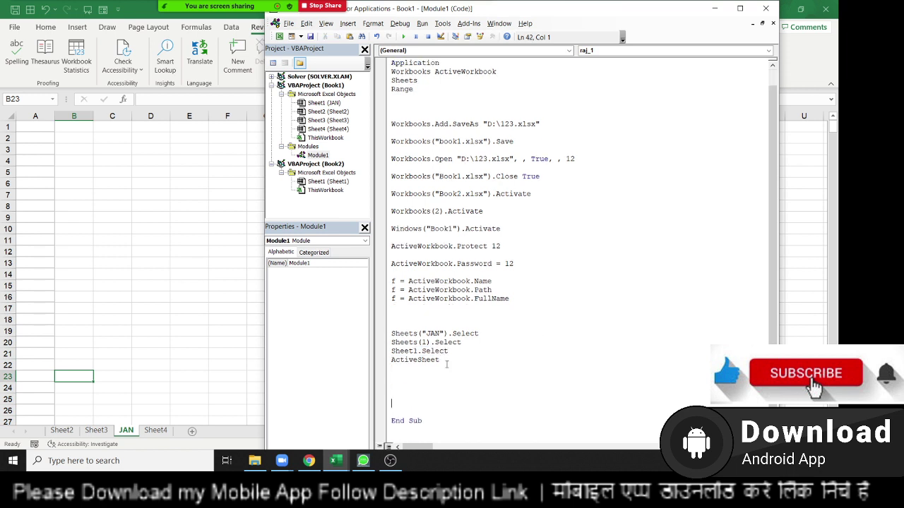
pyautogui.click(401, 379)
pyautogui.write('shee')
pyautogui.write('ts')
pyautogui.write('.a')
pyautogui.press('Tab')
pyautogui.press('Return')
# - Give Sheets.Add the After argument Sheets("Sheet4")
pyautogui.click(436, 377)
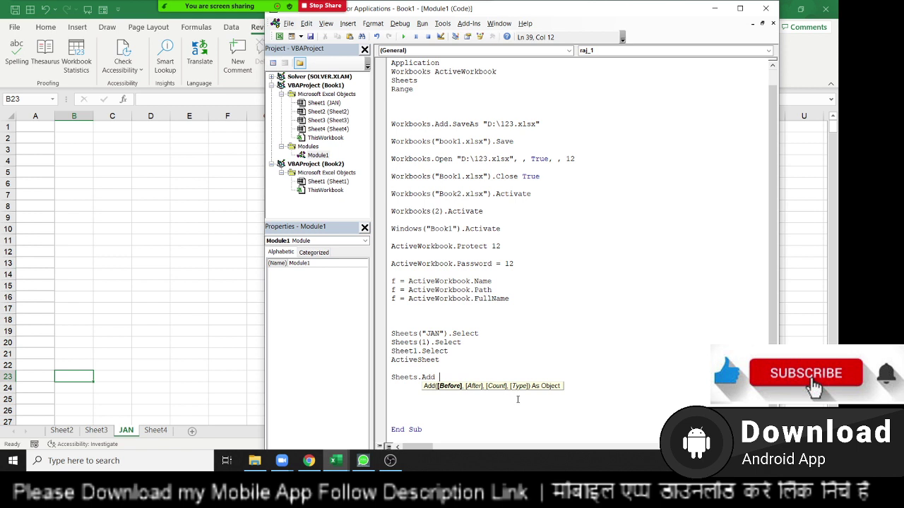
pyautogui.write(',')
pyautogui.write('sh')
pyautogui.write('eets')
pyautogui.write('(')
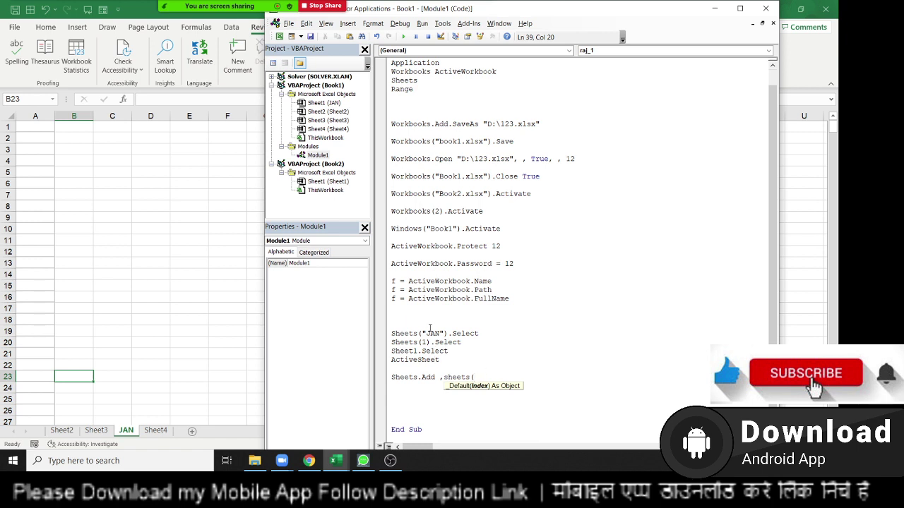
pyautogui.write('sheet')
pyautogui.press('BackSpace')
pyautogui.press('BackSpace')
pyautogui.press('BackSpace')
pyautogui.press('BackSpace')
pyautogui.press('BackSpace')
pyautogui.write('"')
pyautogui.write('S')
pyautogui.write('heet4')
pyautogui.write('")')
pyautogui.press('Return')
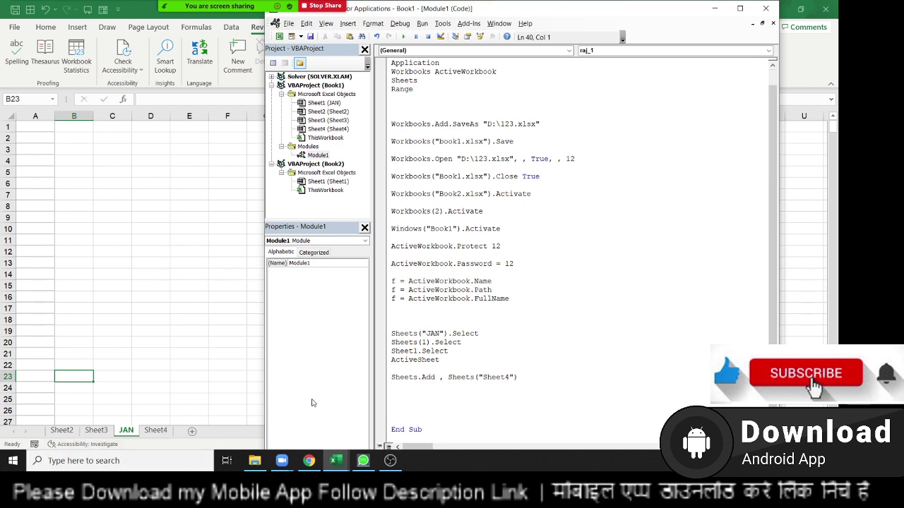
# - Change the Sheets.Add target from Sheets("Sheet4") to Sheets(Sheet.Count)
pyautogui.moveTo(478, 377); pyautogui.dragTo(516, 377)
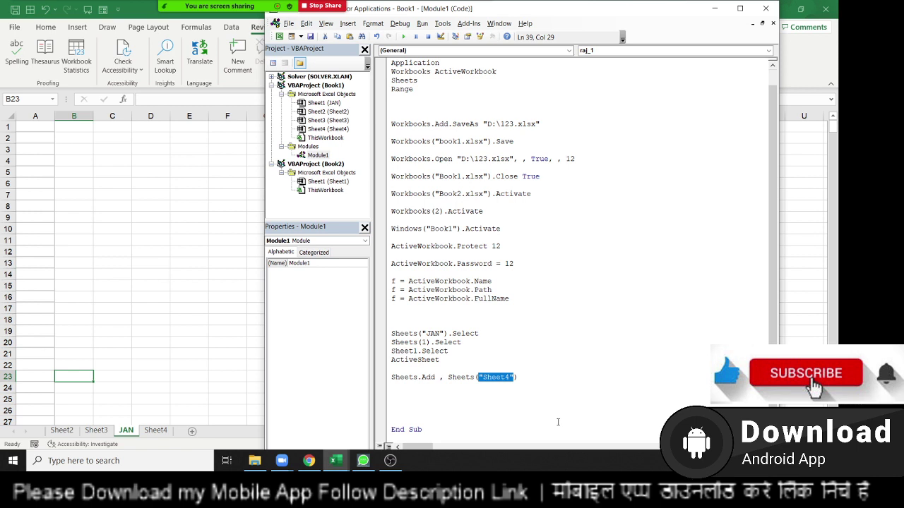
pyautogui.write('4')
pyautogui.click(494, 399)
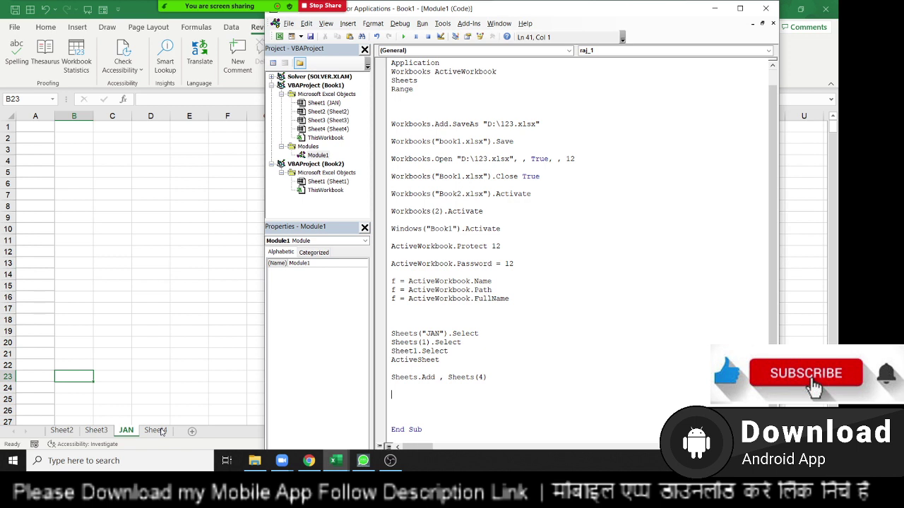
pyautogui.doubleClick(480, 378)
pyautogui.write('shee')
pyautogui.write('t.cou')
pyautogui.write('nt')
pyautogui.click(461, 393)
# - Remove the extra line break and append a Count of 5 to Sheets.Add
pyautogui.press('Down')
pyautogui.press('Down')
pyautogui.press('Up')
pyautogui.press('Up')
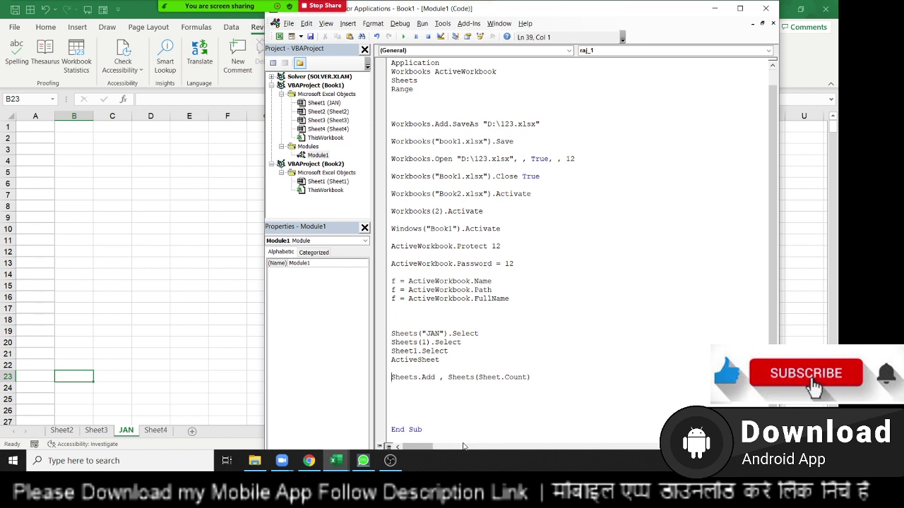
pyautogui.hotkey('shift', 'Down')
pyautogui.press('Right')
pyautogui.press('Up')
pyautogui.click(558, 382)
pyautogui.press('Delete')
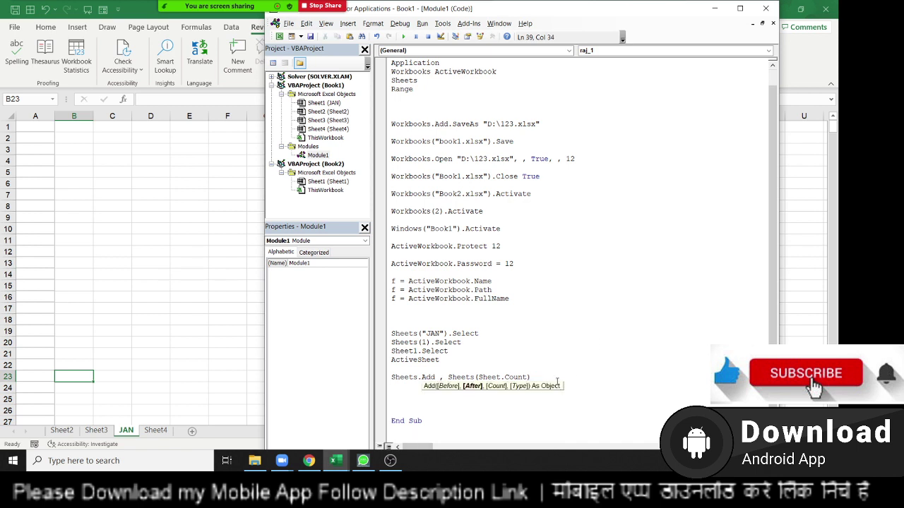
pyautogui.write(',5')
pyautogui.click(503, 409)
pyautogui.click(472, 402)
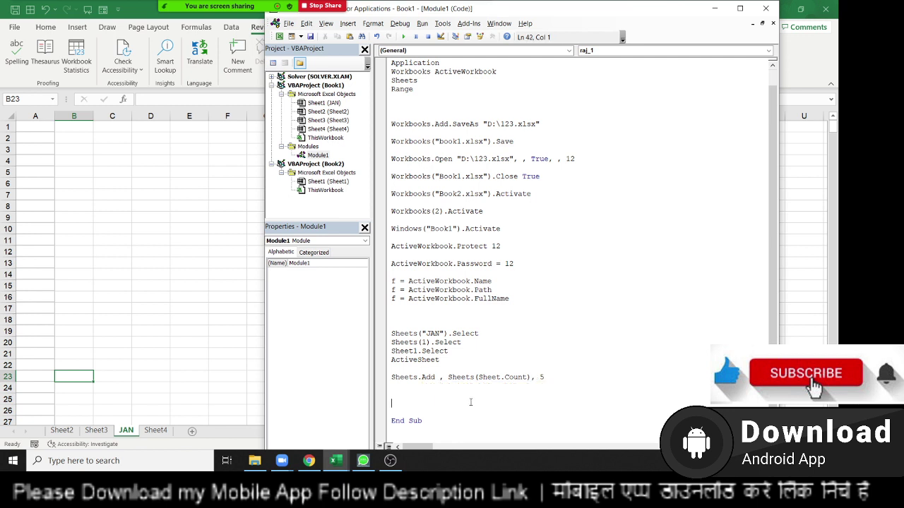
# - Add a plain Sheets.Add line with a copied ActiveSheet line beneath it
pyautogui.write('she')
pyautogui.write('ets.')
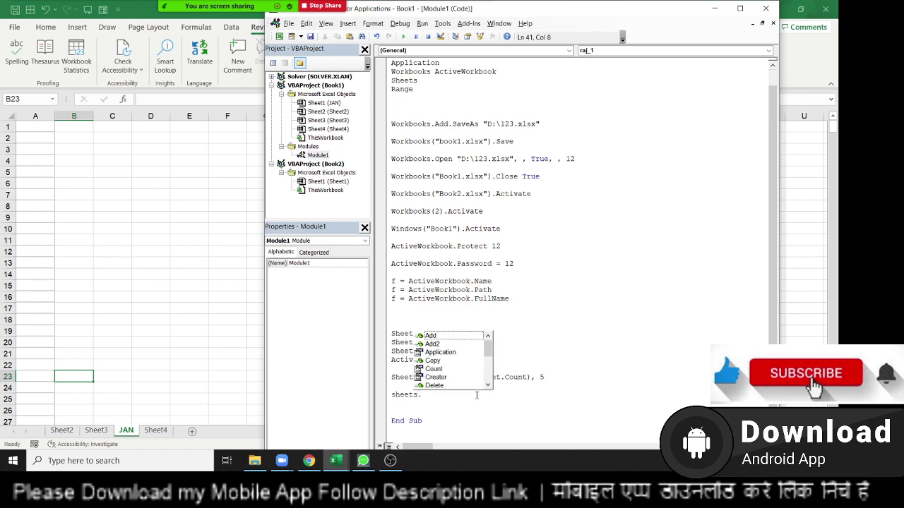
pyautogui.press('Tab')
pyautogui.press('Return')
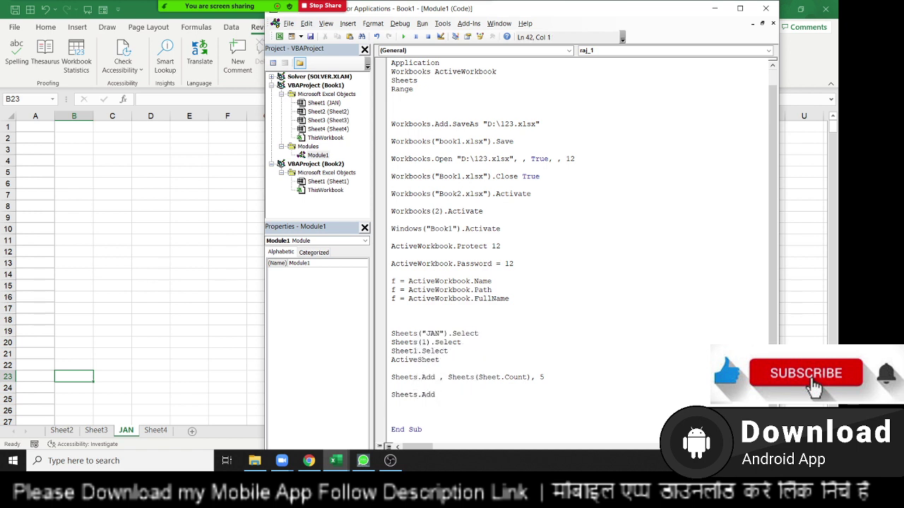
pyautogui.moveTo(467, 362)
pyautogui.mouseDown()
pyautogui.moveTo(417, 333)
pyautogui.moveTo(458, 335)
pyautogui.moveTo(438, 342)
pyautogui.mouseUp()
pyautogui.click(431, 351)
pyautogui.click(446, 351)
pyautogui.moveTo(441, 362); pyautogui.dragTo(392, 363)
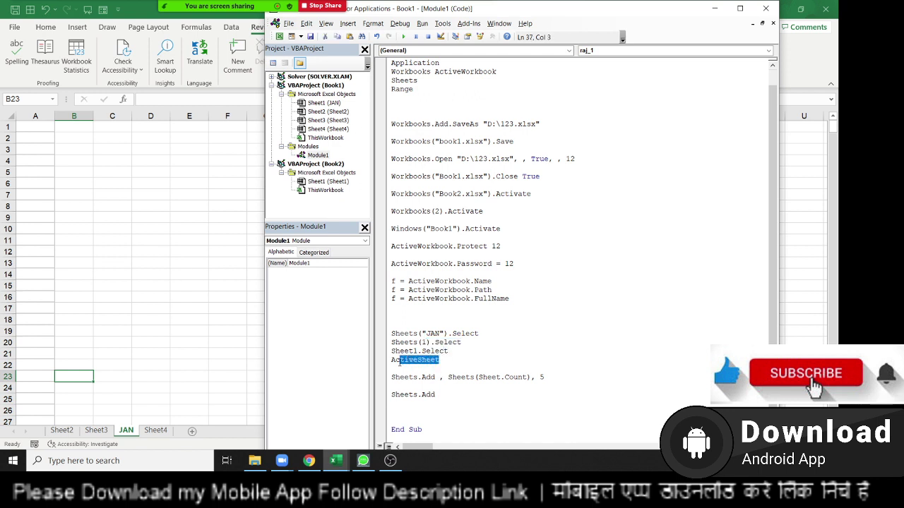
pyautogui.hotkey('ctrl', 'c')
pyautogui.click(445, 395)
pyautogui.press('Return')
pyautogui.hotkey('ctrl', 'v')
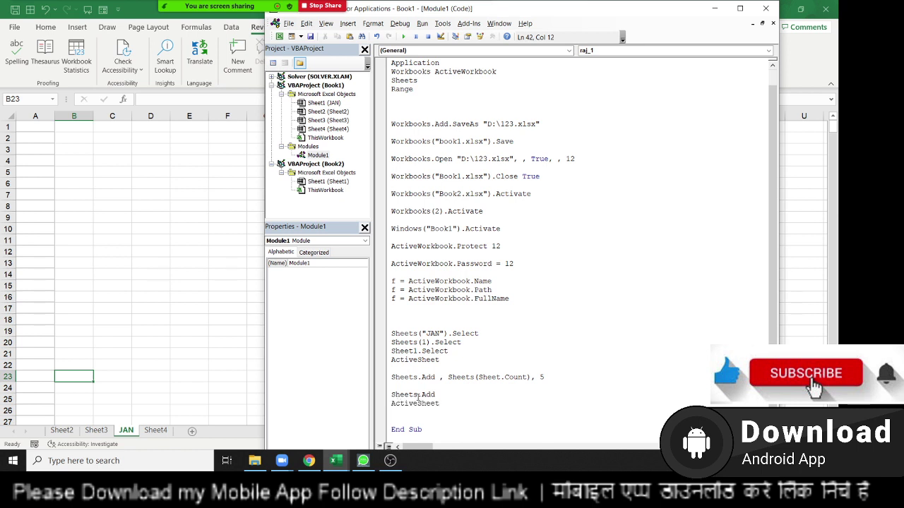
# - Add a new sheet, Sheet5, in the Excel workbook and return to the code
pyautogui.hotkey('alt', 'F11')
pyautogui.click(113, 353)
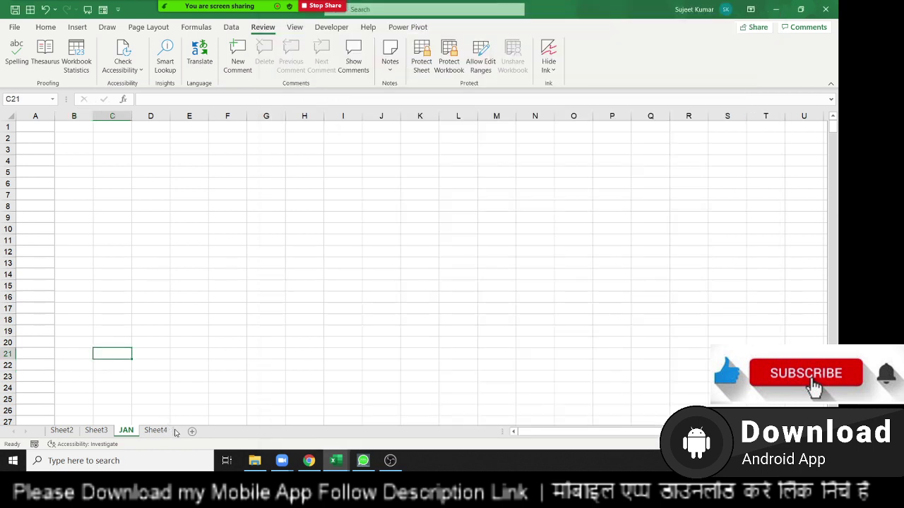
pyautogui.click(191, 433)
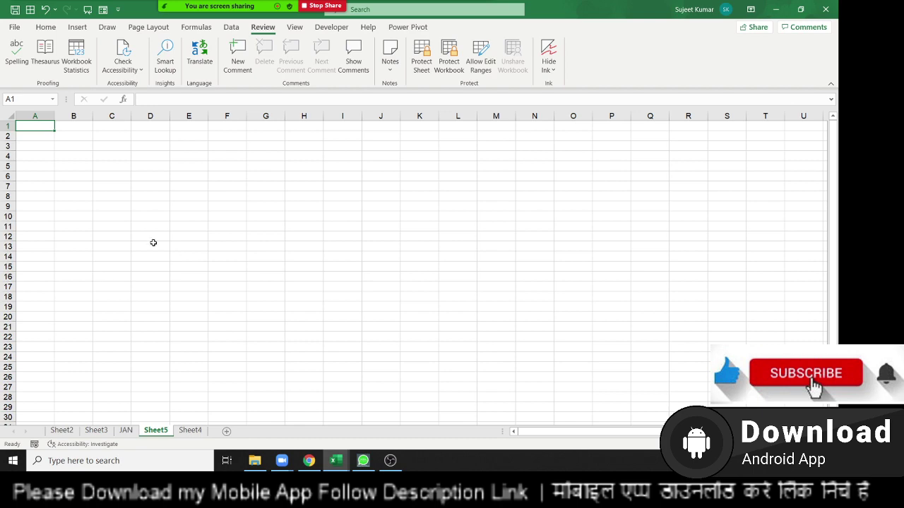
pyautogui.hotkey('alt', 'Tab')
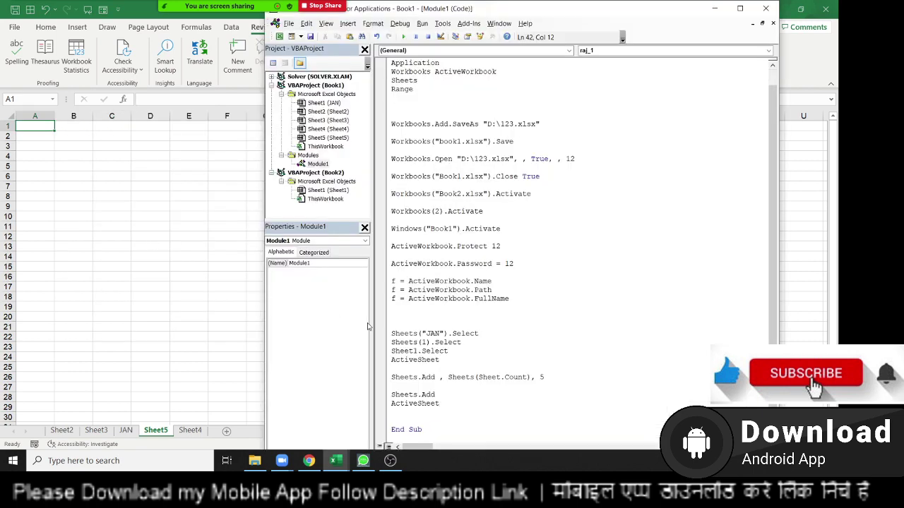
# - Complete the line as ActiveSheet.Name = "Month" and add blank lines above End Sub
pyautogui.write('.')
pyautogui.write('name="')
pyautogui.write('Month')
pyautogui.write('"')
pyautogui.press('Return')
pyautogui.scroll(-1, 406, 368)
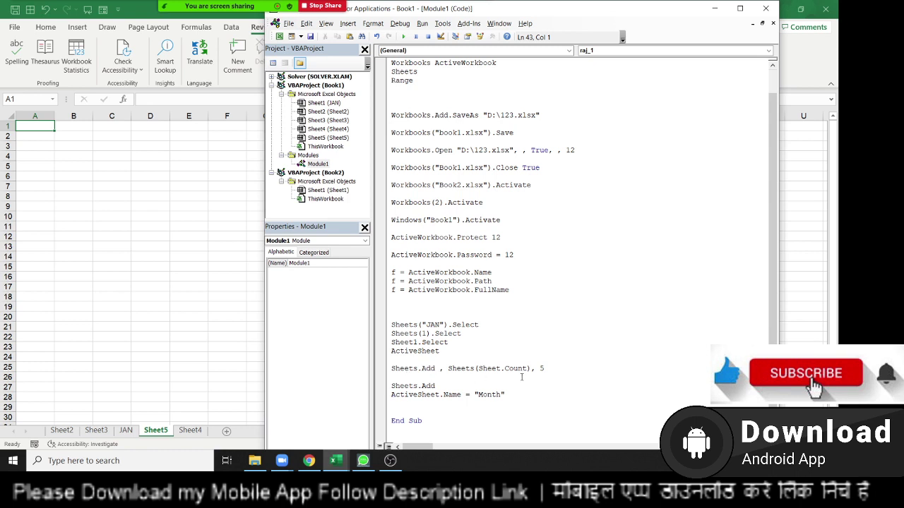
pyautogui.press('Return')
pyautogui.press('Return')
pyautogui.scroll(-1, 508, 366)
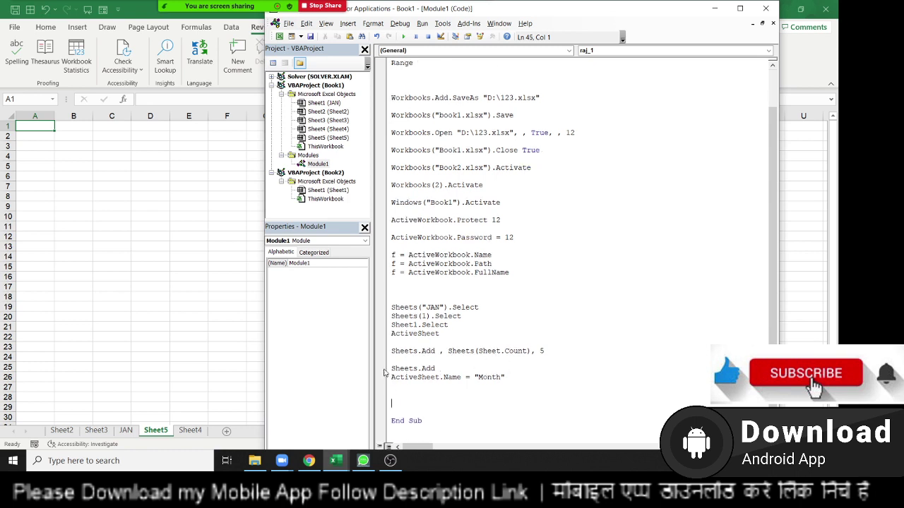
pyautogui.click(438, 390)
pyautogui.hotkey('shift', 'Up')
pyautogui.hotkey('shift', 'Down')
pyautogui.press('Up')
pyautogui.press('Up')
pyautogui.press('Up')
pyautogui.press('Down')
pyautogui.press('Down')
pyautogui.press('Down')
pyautogui.press('Up')
pyautogui.press('Up')
# - Add a Sheet1.Move statement on the empty line above End Sub
pyautogui.click(142, 432)
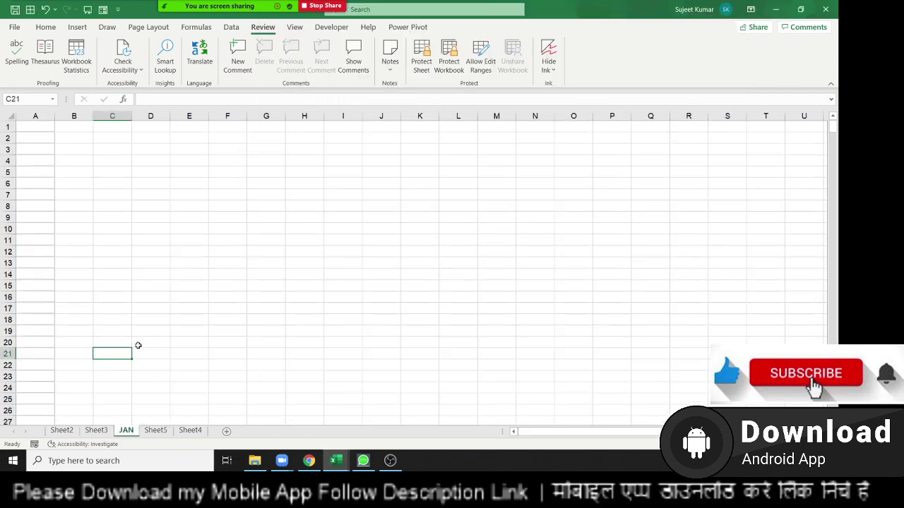
pyautogui.hotkey('alt', 'F11')
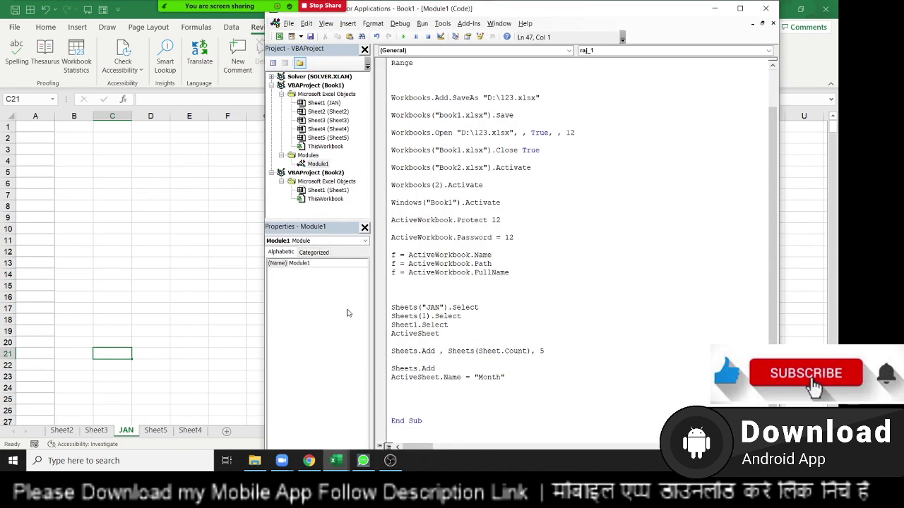
pyautogui.click(408, 396)
pyautogui.write('sh')
pyautogui.write('eet1.')
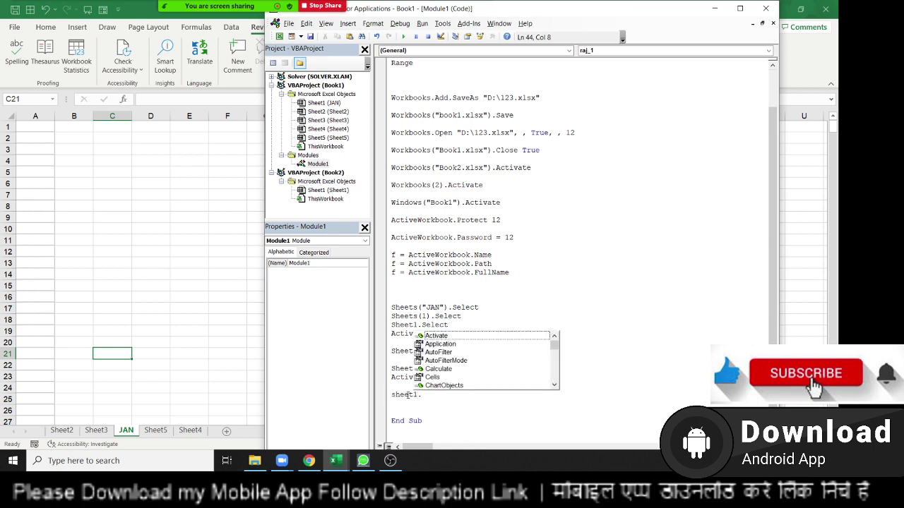
pyautogui.write('mo')
pyautogui.press('Tab')
pyautogui.press('Return')
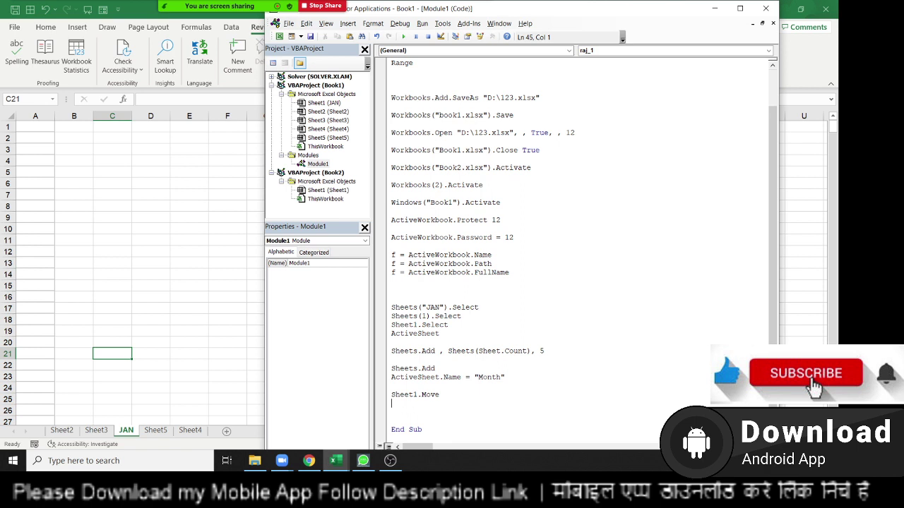
# - Add a Sheet1.Copy statement below Sheet1.Move
pyautogui.write('sheet')
pyautogui.write('1.cop')
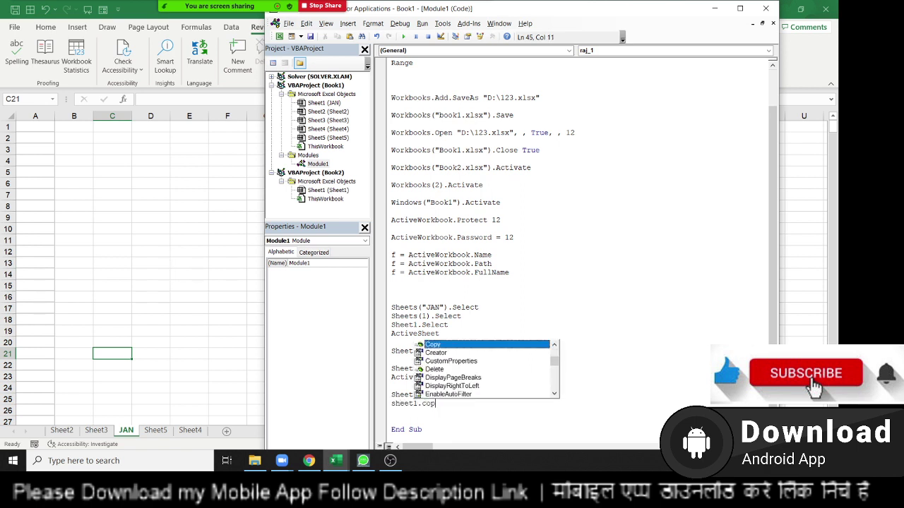
pyautogui.press('Tab')
pyautogui.press('Return')
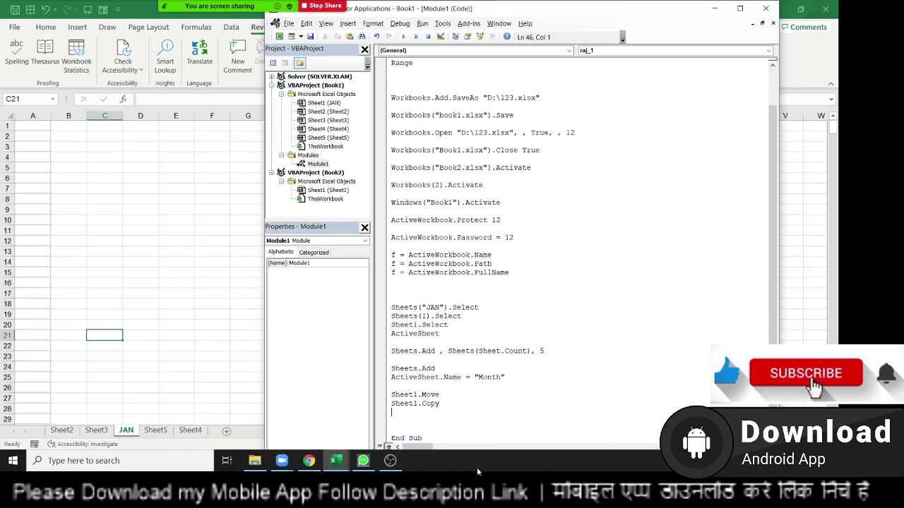
pyautogui.doubleClick(404, 403)
pyautogui.moveTo(441, 335); pyautogui.dragTo(392, 308)
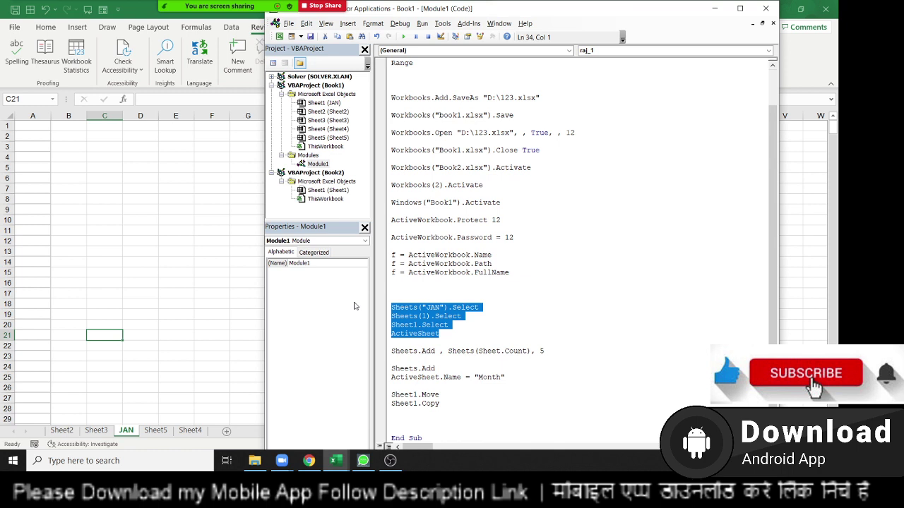
pyautogui.scroll(-1, 449, 362)
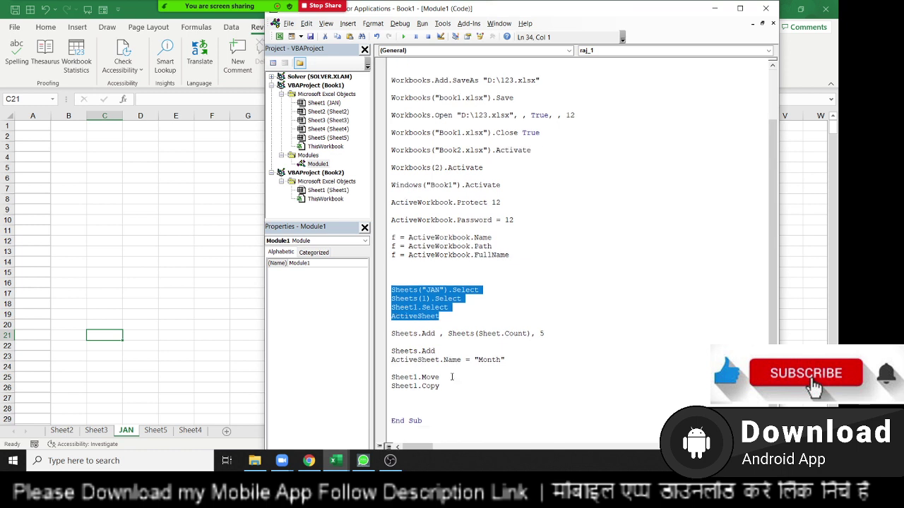
pyautogui.click(442, 395)
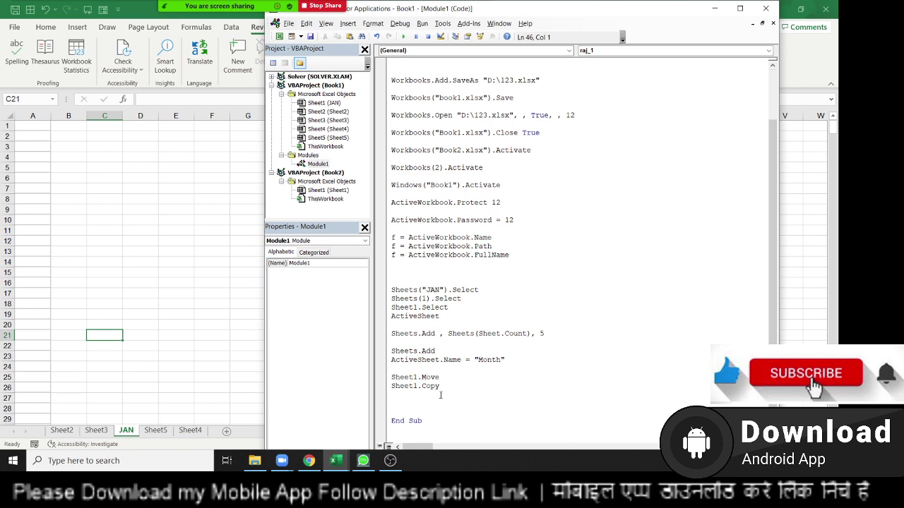
# - Give both Sheet1.Move and Sheet1.Copy the destination Sheets("JAN")
pyautogui.press('Return')
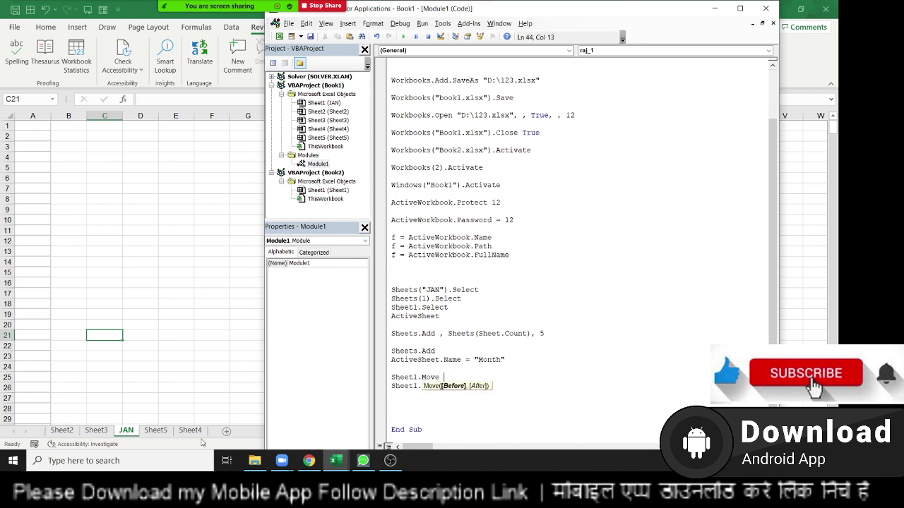
pyautogui.write('sheet')
pyautogui.write('s(')
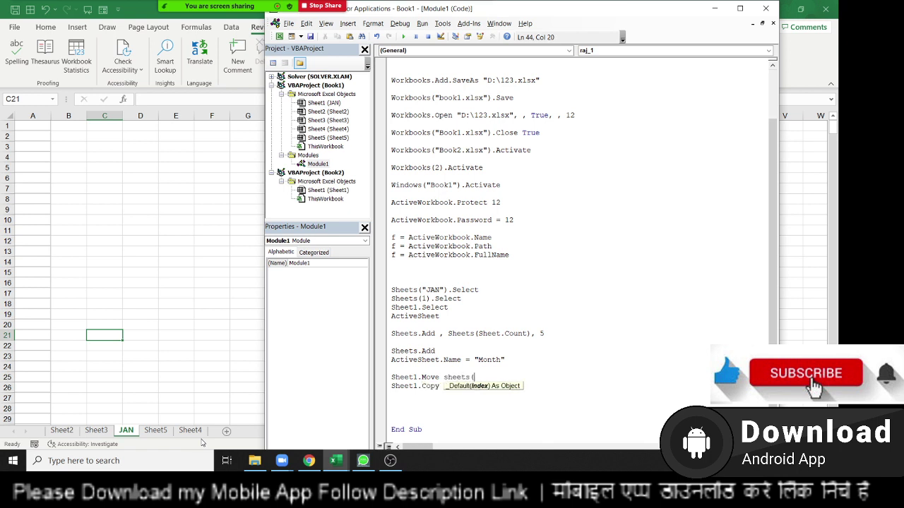
pyautogui.write('"')
pyautogui.write('JAN')
pyautogui.write('")')
pyautogui.press('Down')
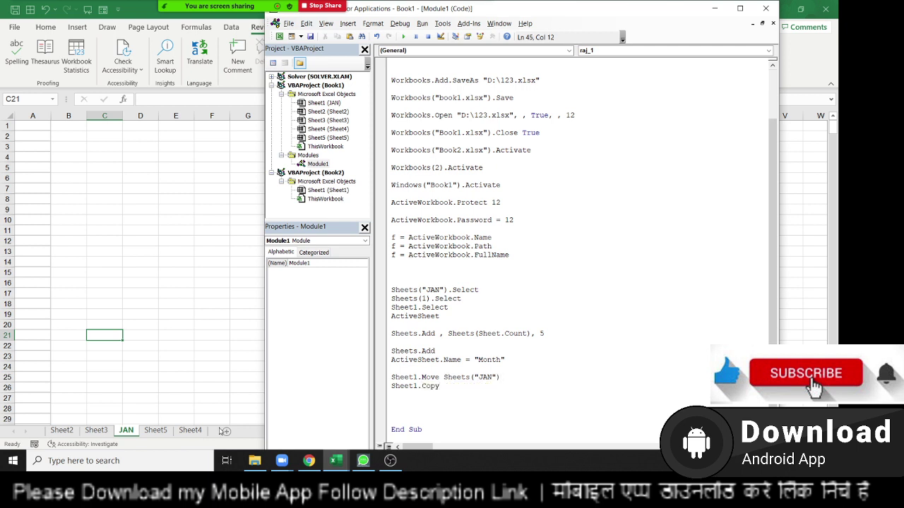
pyautogui.moveTo(443, 377); pyautogui.dragTo(501, 377)
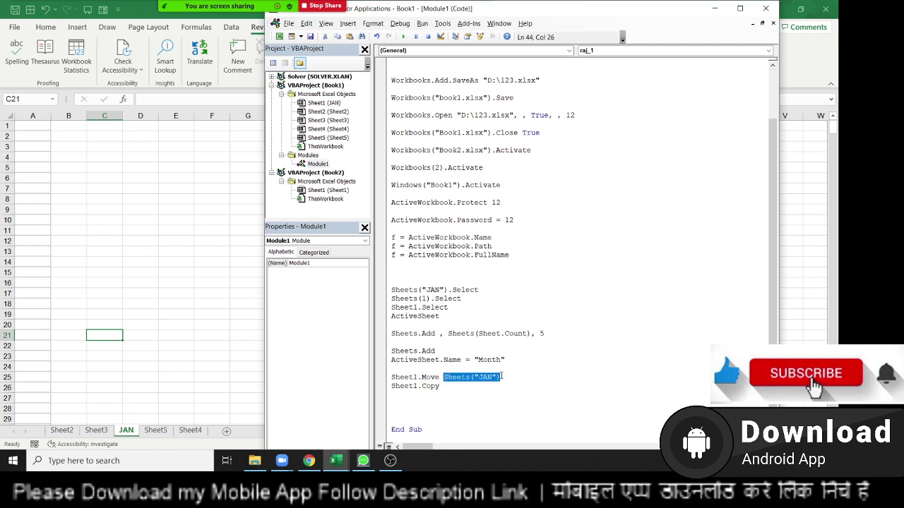
pyautogui.click(468, 387)
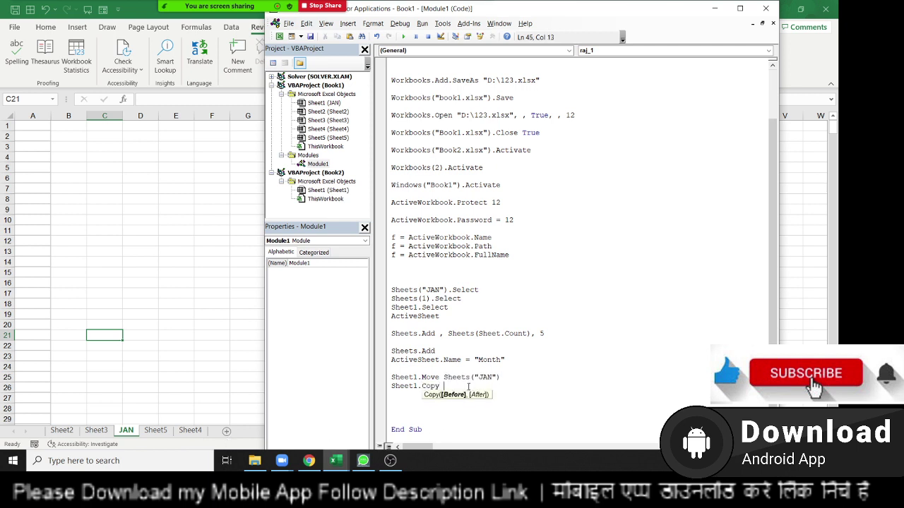
pyautogui.hotkey('ctrl', 'v')
pyautogui.click(411, 408)
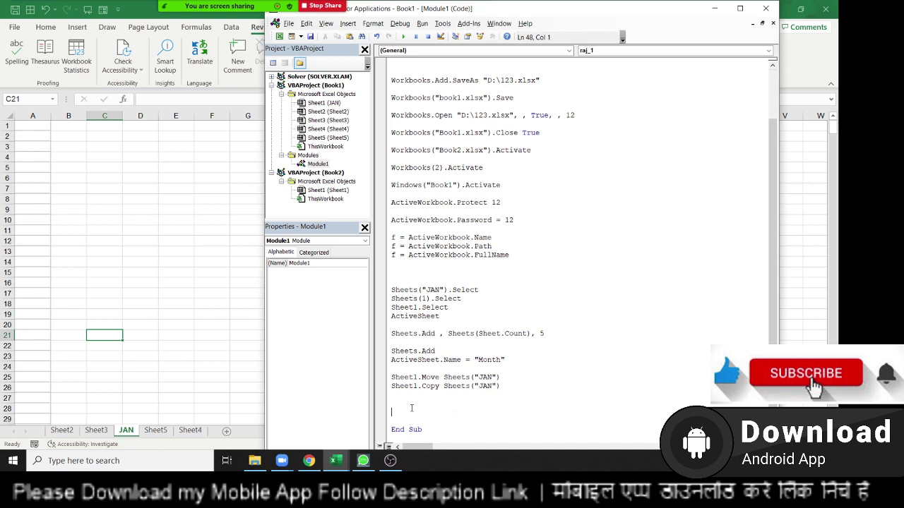
# - Prefix both JAN destinations with the Workbooks("Book2"). qualifier
pyautogui.click(336, 460)
pyautogui.click(324, 401)
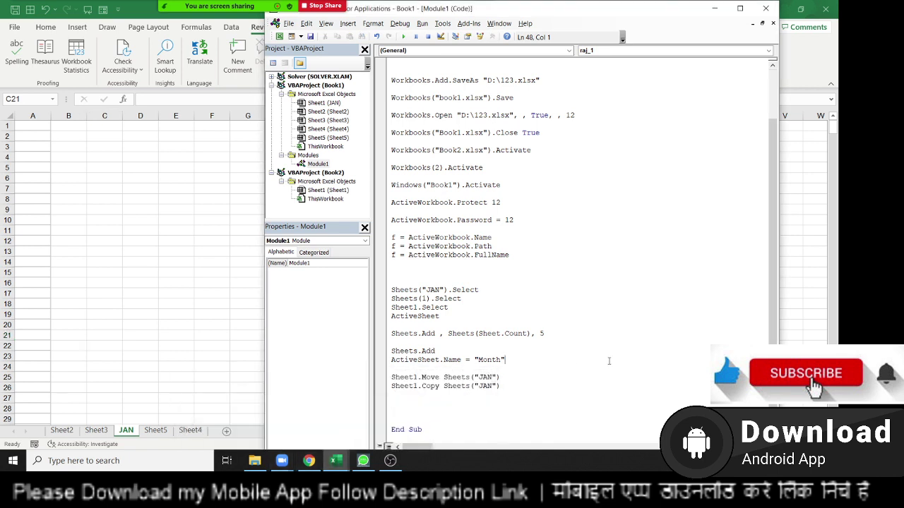
pyautogui.click(445, 377)
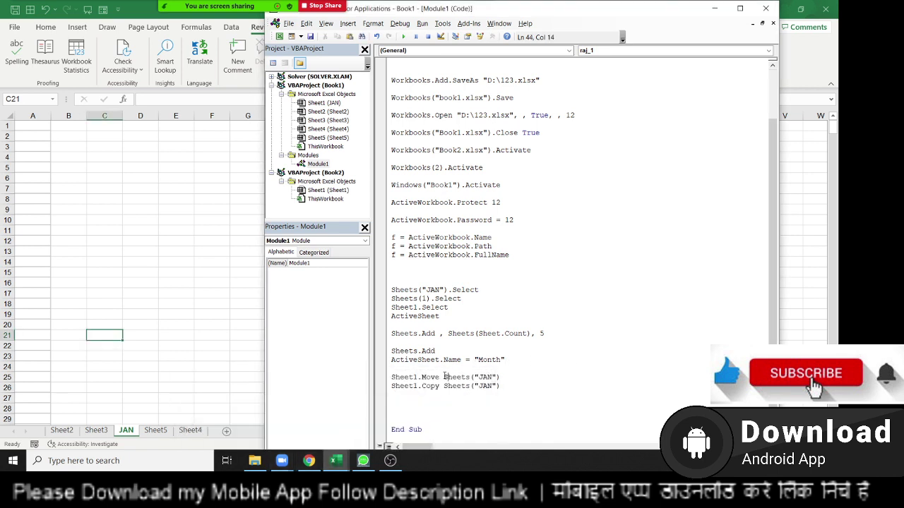
pyautogui.write('wo')
pyautogui.write('rkbooks')
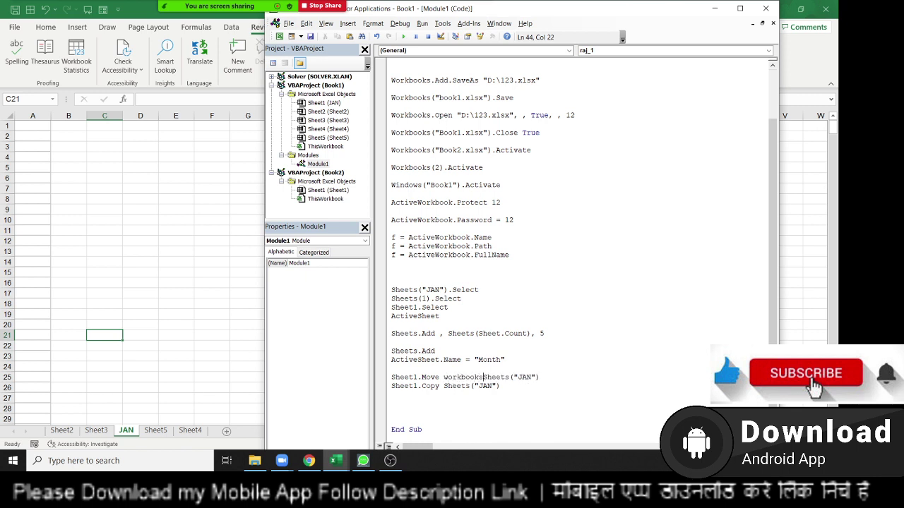
pyautogui.write('("B')
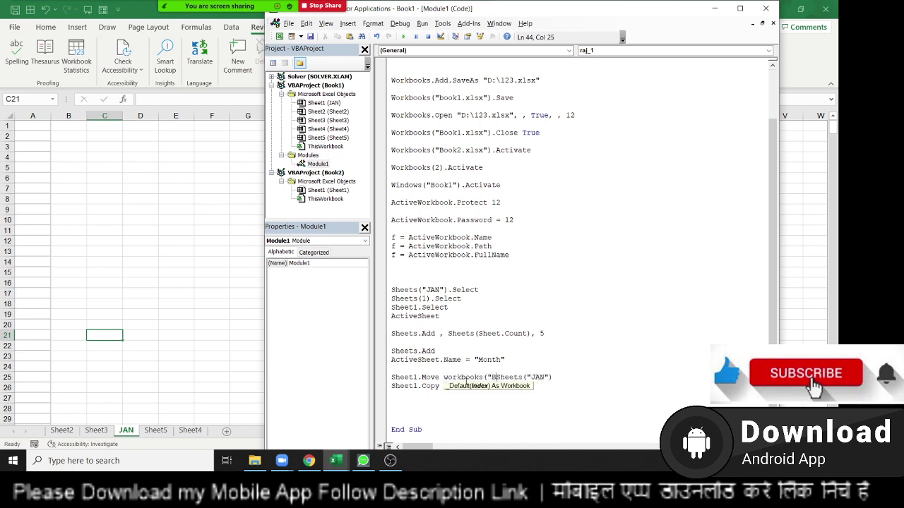
pyautogui.write('ook2')
pyautogui.write('")')
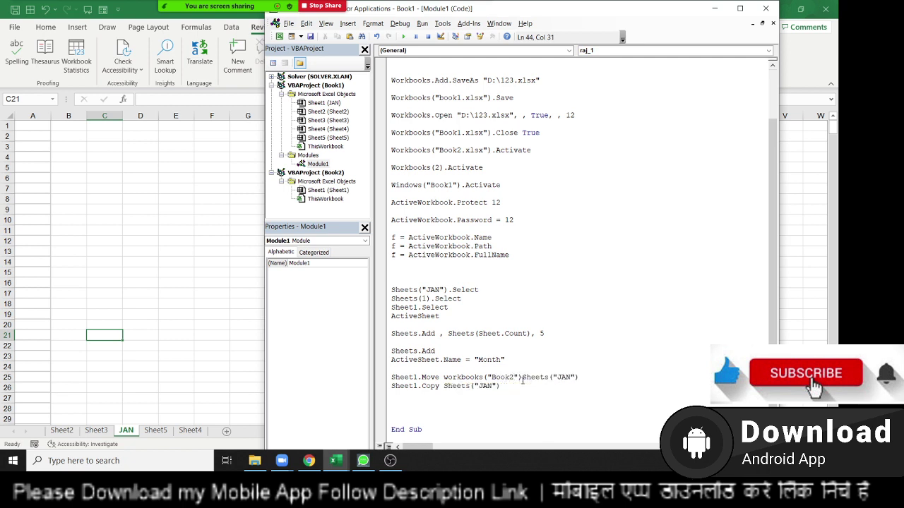
pyautogui.write('.')
pyautogui.click(522, 415)
pyautogui.moveTo(526, 378)
pyautogui.mouseDown()
pyautogui.moveTo(455, 372)
pyautogui.moveTo(444, 379)
pyautogui.mouseUp()
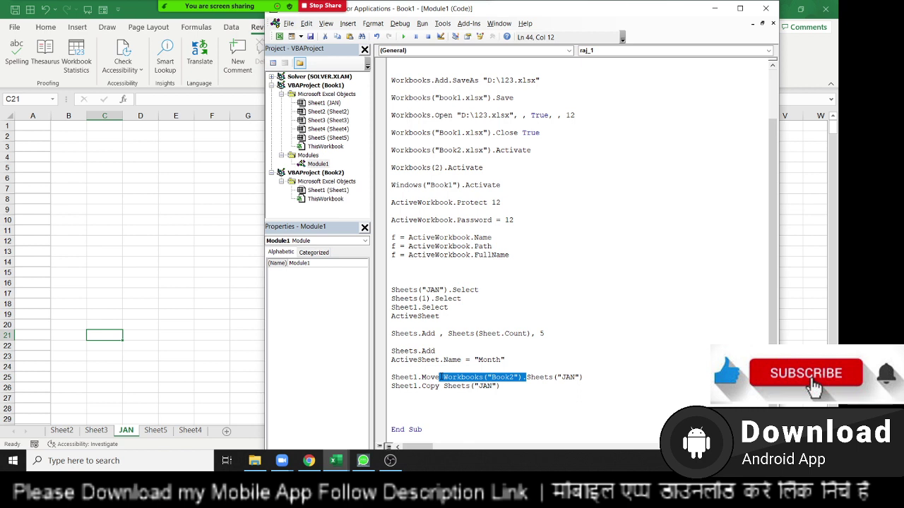
pyautogui.hotkey('ctrl', 'c')
pyautogui.click(445, 387)
pyautogui.hotkey('ctrl', 'v')
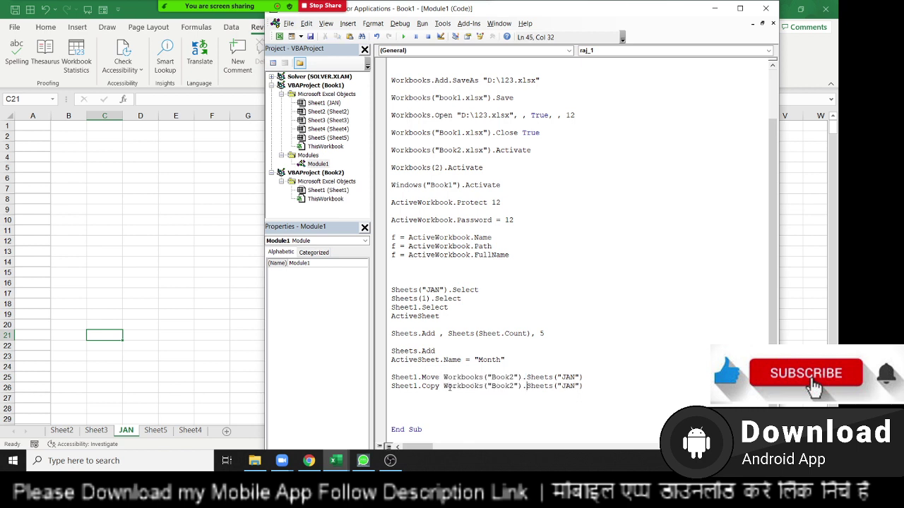
pyautogui.click(465, 412)
pyautogui.scroll(-1, 466, 409)
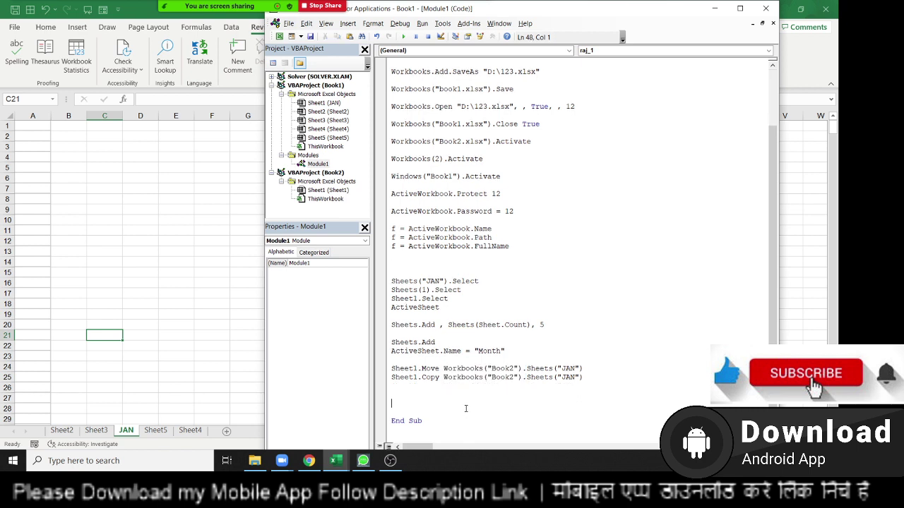
pyautogui.moveTo(469, 377); pyautogui.dragTo(516, 377)
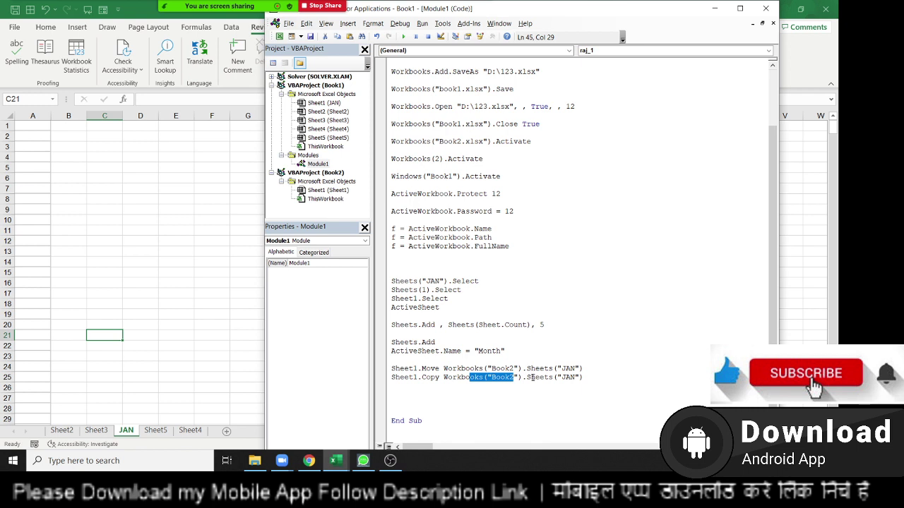
pyautogui.click(413, 386)
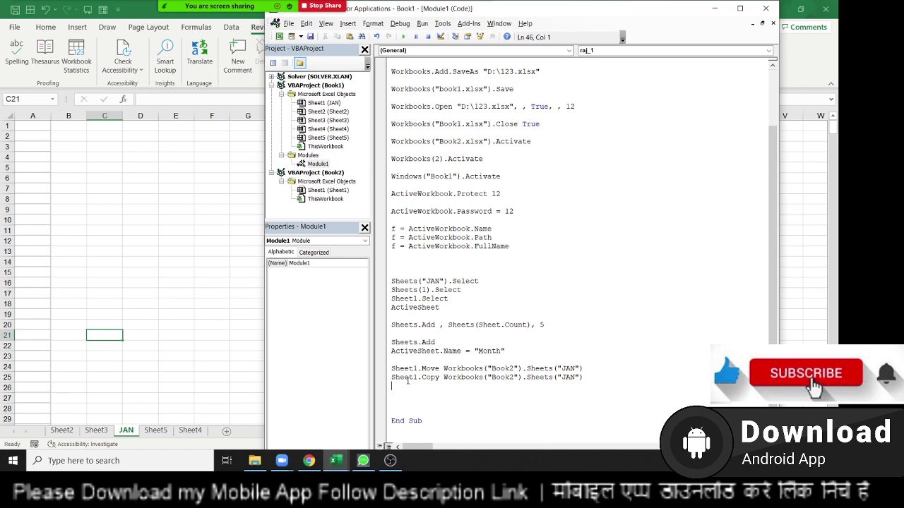
# - Add Sheet1.Visible = xlSheetHidden above End Sub, then view the workbook
pyautogui.write('sheet')
pyautogui.write('1.')
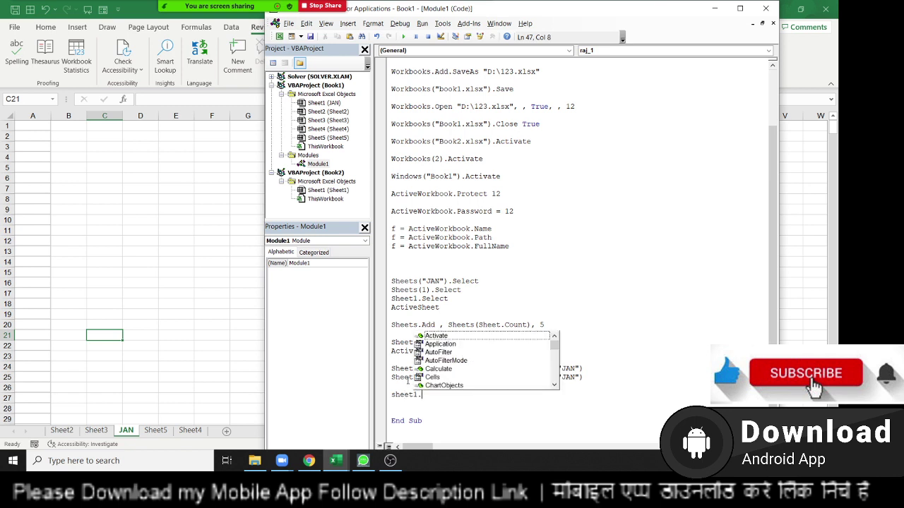
pyautogui.write('vi')
pyautogui.press('Tab')
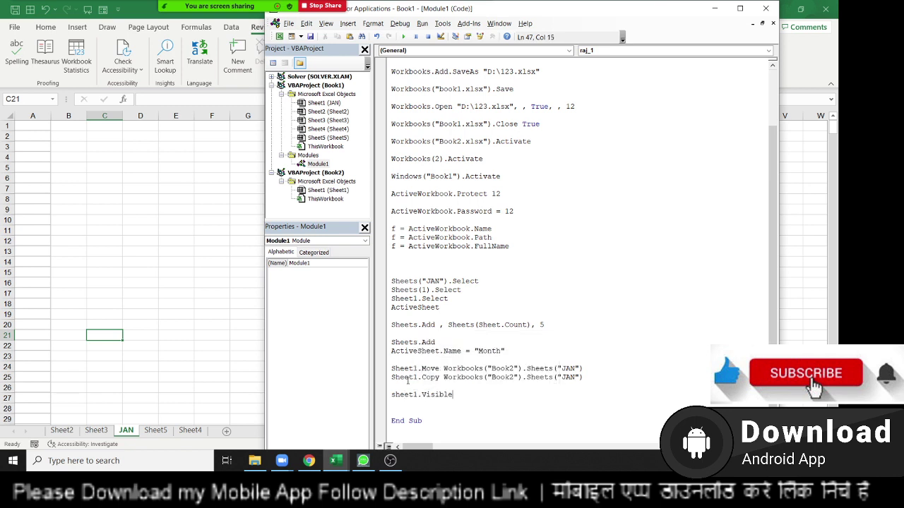
pyautogui.write('=')
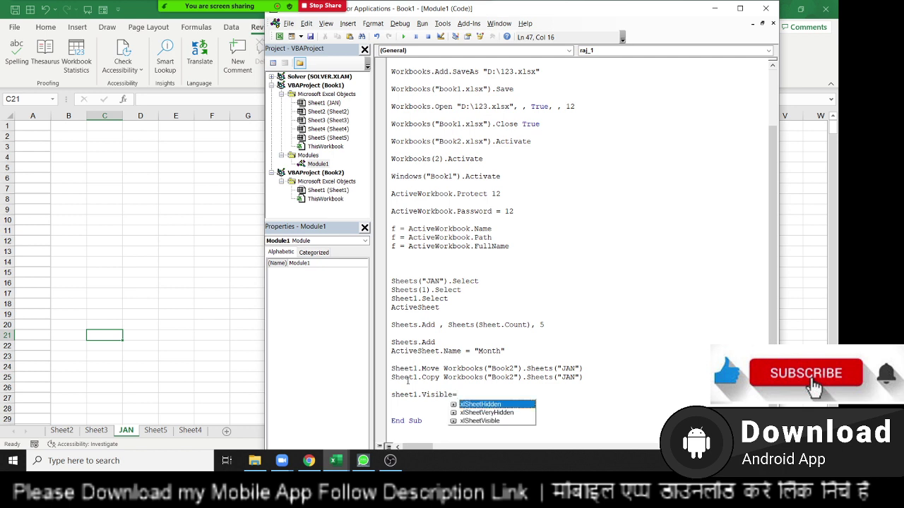
pyautogui.press('Return')
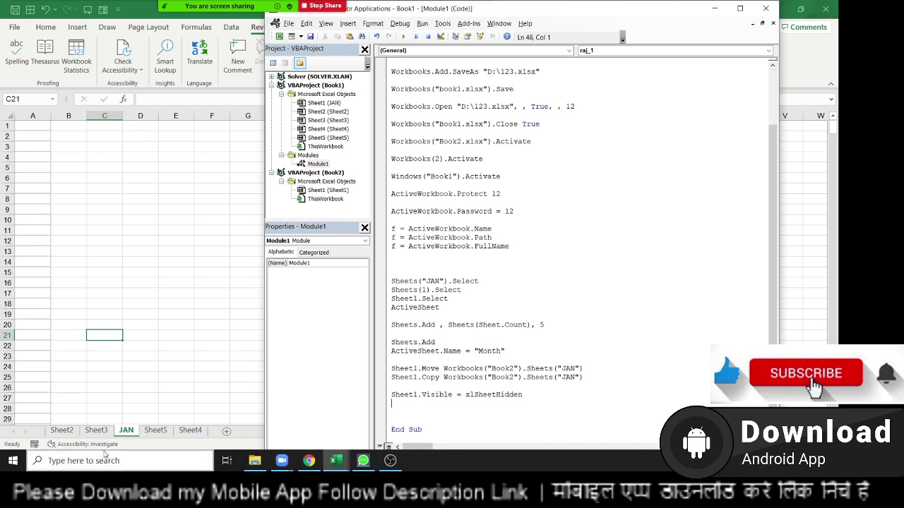
pyautogui.click(129, 431)
pyautogui.rightClick(132, 431)
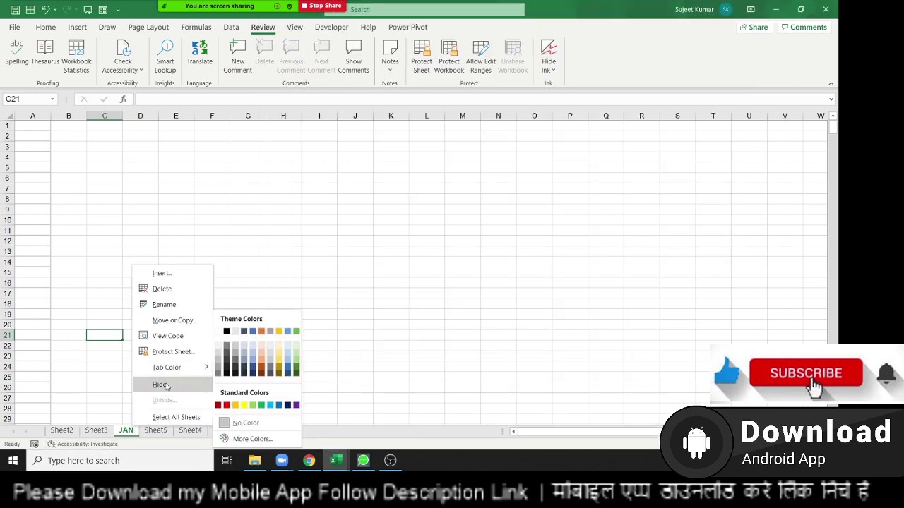
pyautogui.click(158, 384)
pyautogui.rightClick(129, 429)
pyautogui.click(157, 404)
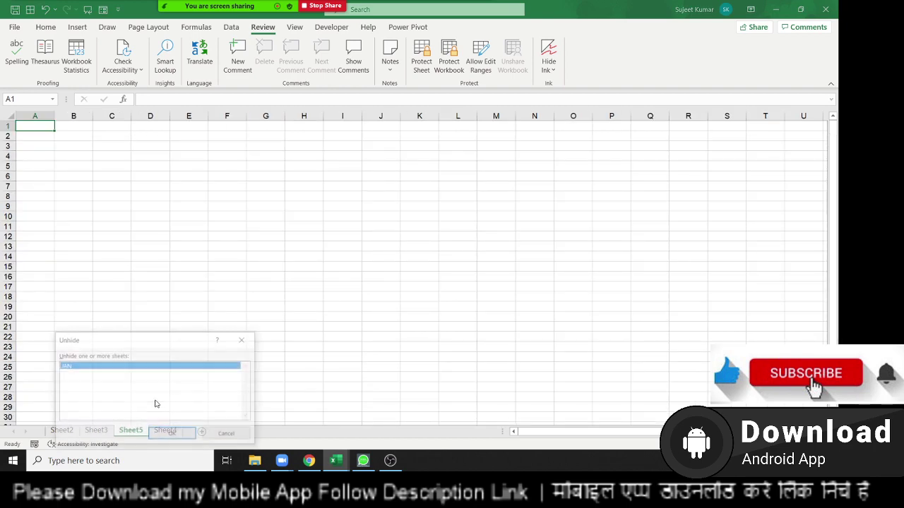
pyautogui.click(172, 434)
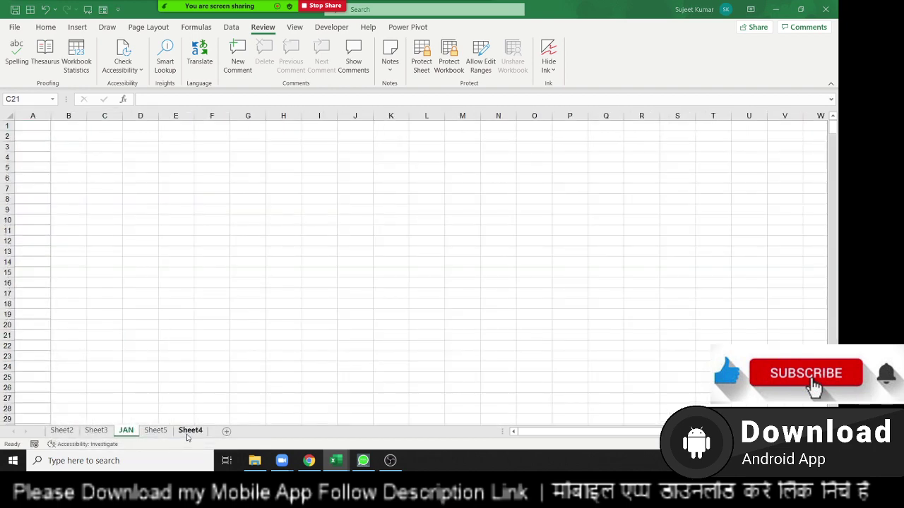
pyautogui.hotkey('alt', 'F11')
pyautogui.moveTo(526, 396); pyautogui.dragTo(467, 395)
# - Change the Sheet1.Visible value from xlSheetHidden to xlSheetVeryHidden
pyautogui.click(467, 399)
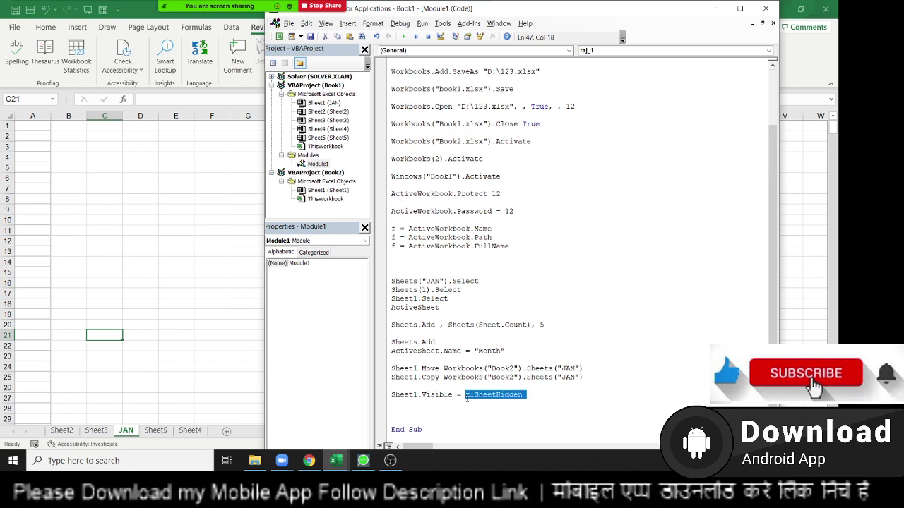
pyautogui.press('BackSpace')
pyautogui.press('BackSpace')
pyautogui.press('BackSpace')
pyautogui.write('=')
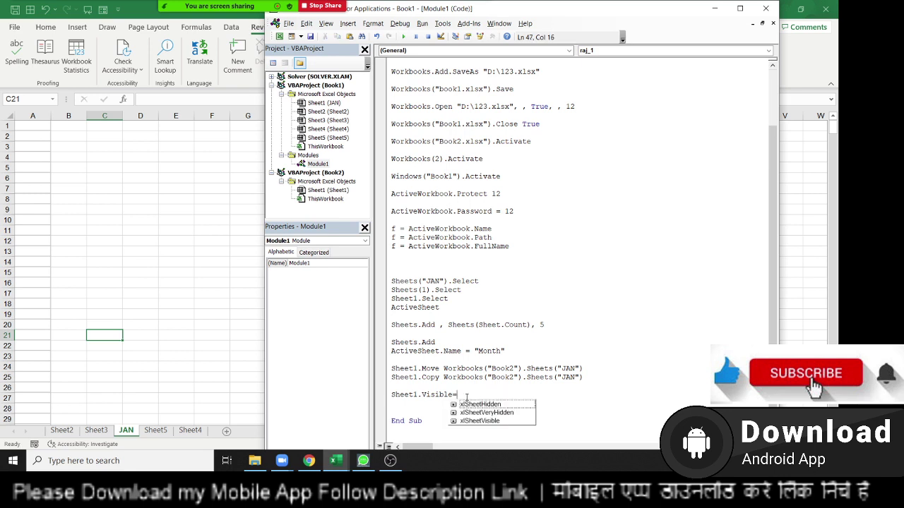
pyautogui.press('Down')
pyautogui.press('Tab')
pyautogui.press('Return')
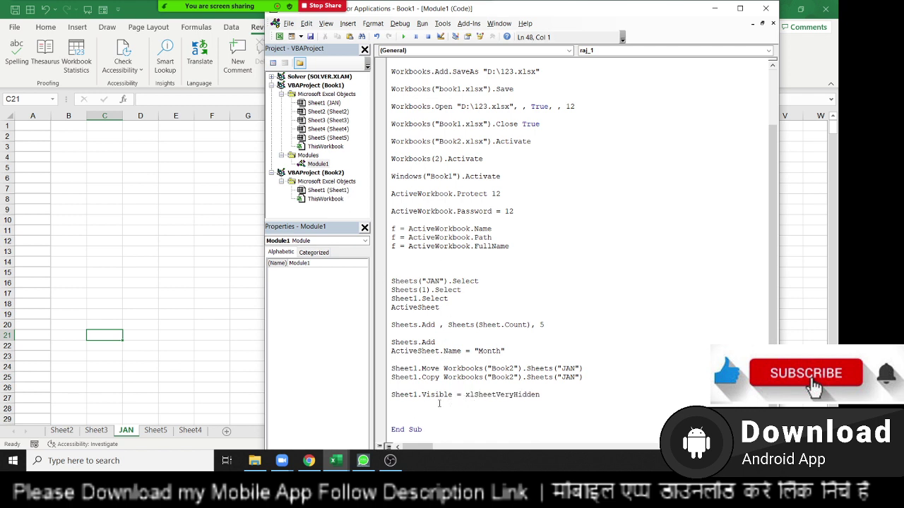
# - Review the Visible options for Sheet4 in the Properties window
pyautogui.click(320, 130)
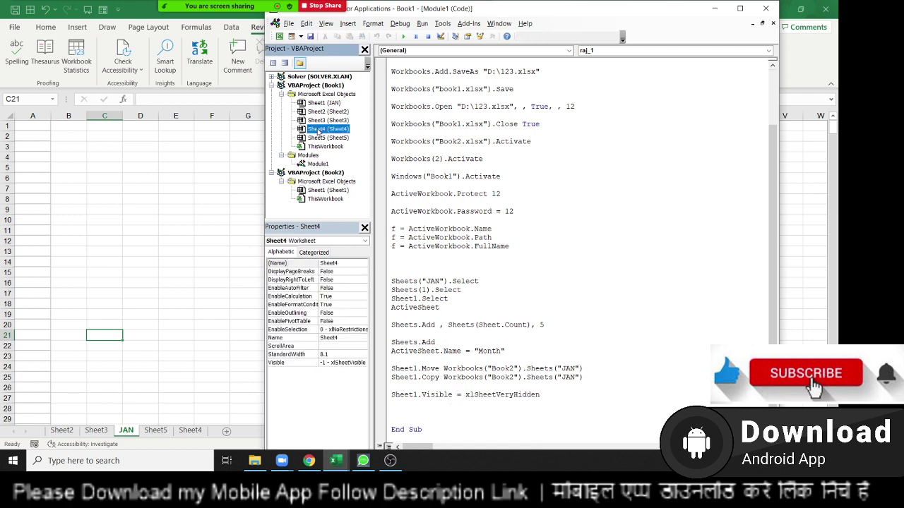
pyautogui.click(348, 372)
pyautogui.click(346, 363)
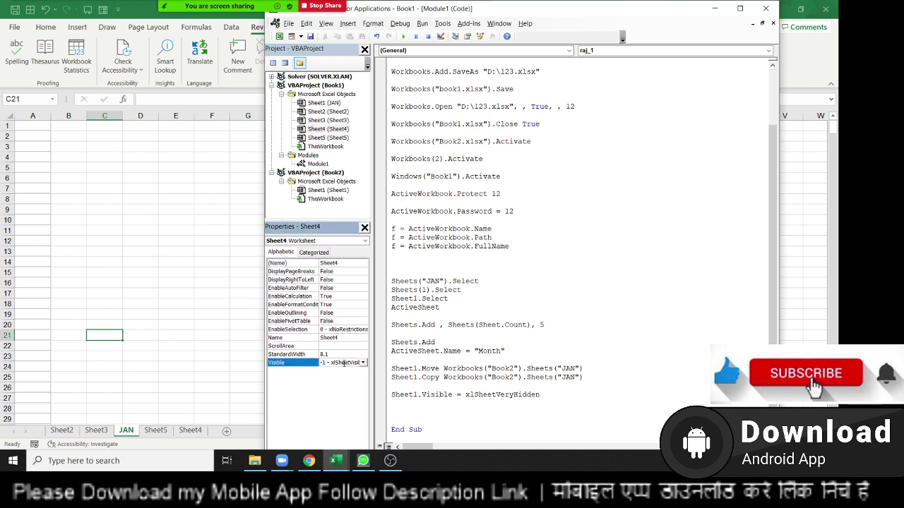
pyautogui.click(363, 363)
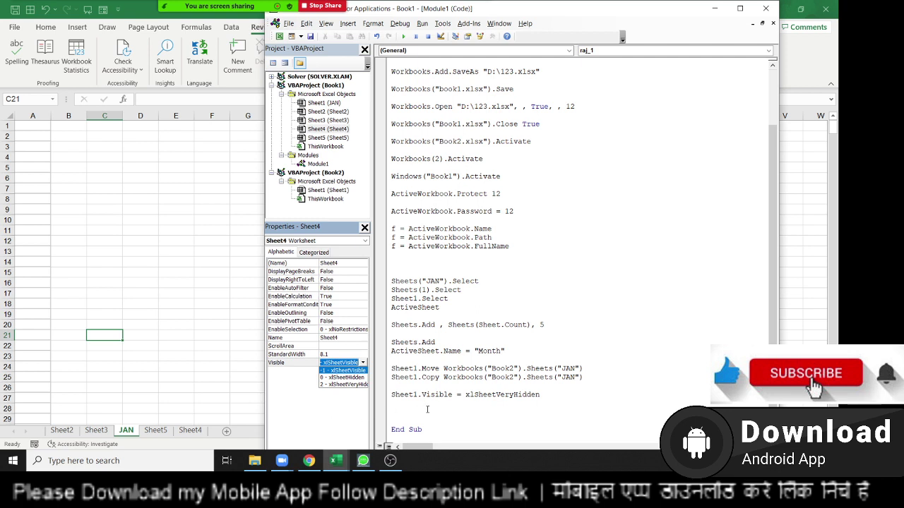
pyautogui.click(451, 398)
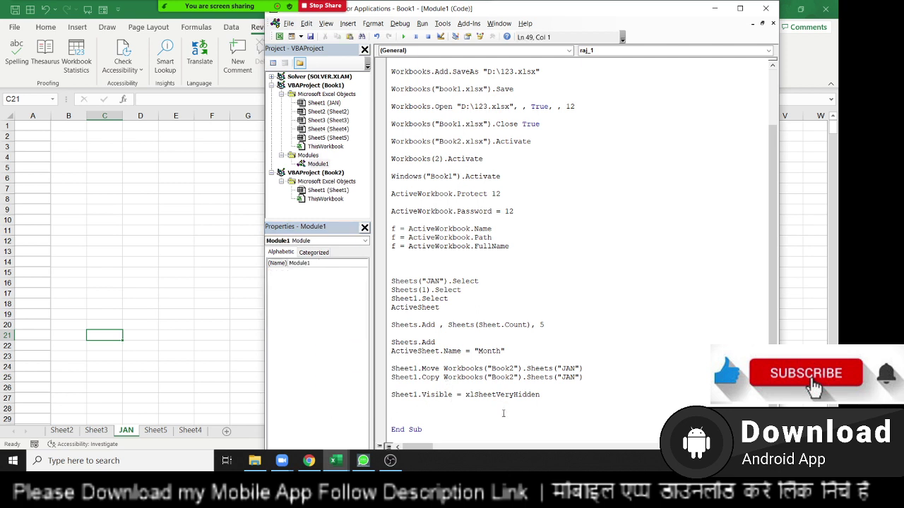
# - Replace xlSheetVeryHidden with xlSheetVisible on the Sheet1.Visible line
pyautogui.moveTo(540, 395); pyautogui.dragTo(465, 397)
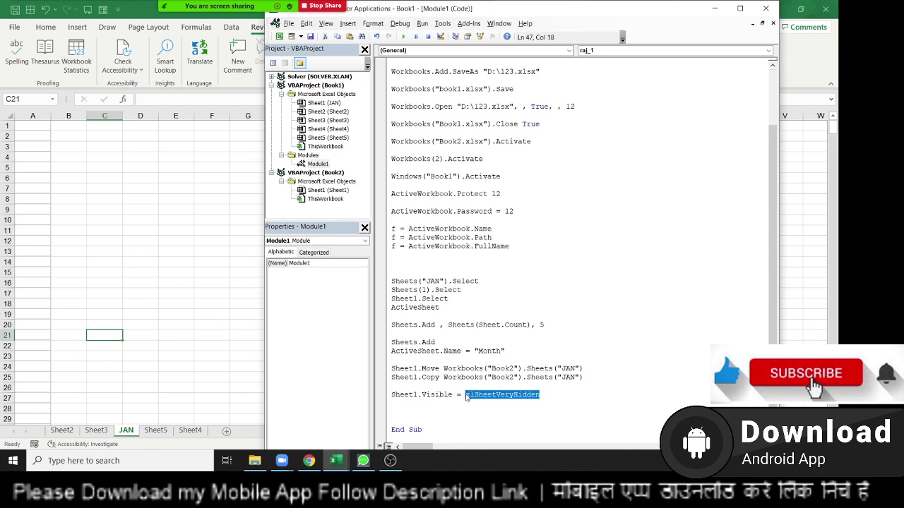
pyautogui.press('BackSpace')
pyautogui.press('BackSpace')
pyautogui.press('BackSpace')
pyautogui.write('=')
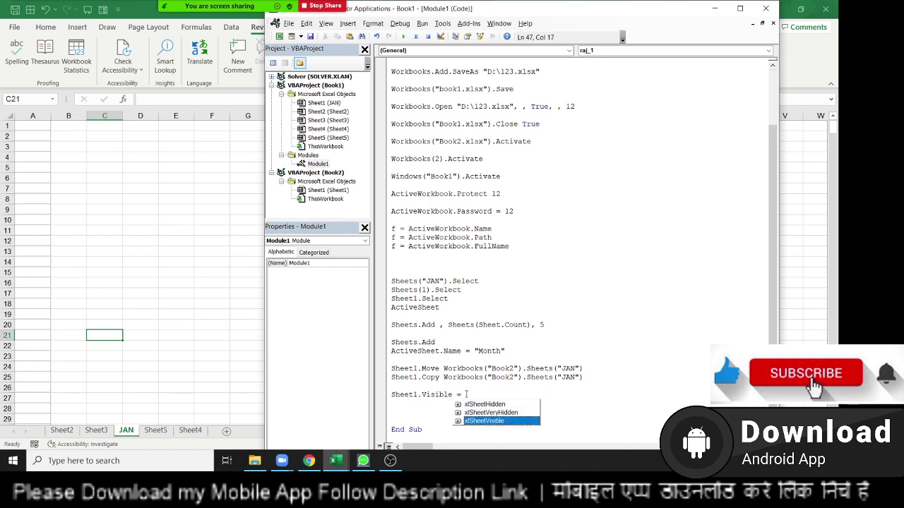
pyautogui.press('Tab')
pyautogui.press('Return')
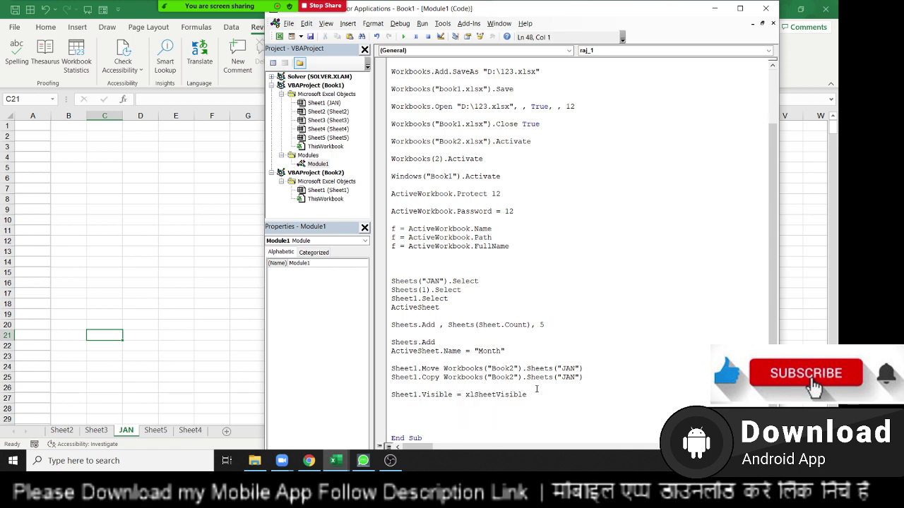
pyautogui.scroll(-1, 537, 389)
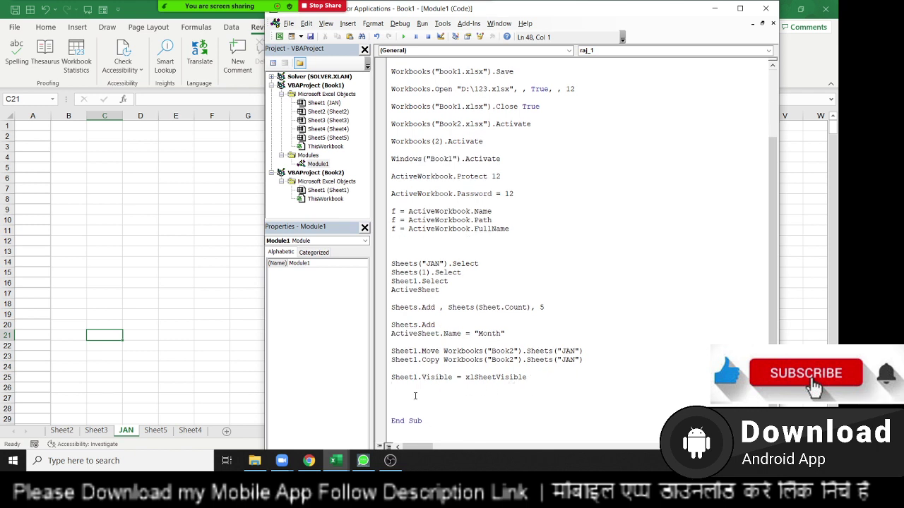
# - Add Sheet1.Protect with a password, skipped arguments and True as the last option
pyautogui.press('Return')
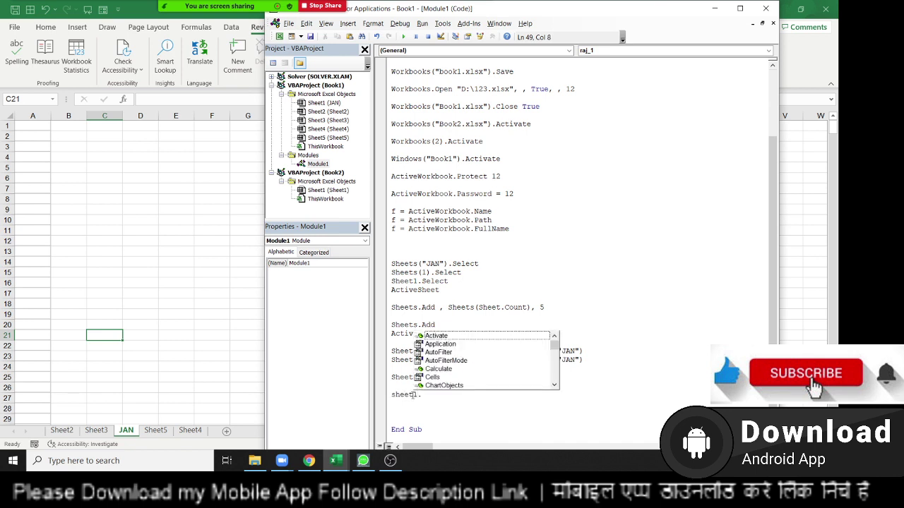
pyautogui.press('Down')
pyautogui.press('Down')
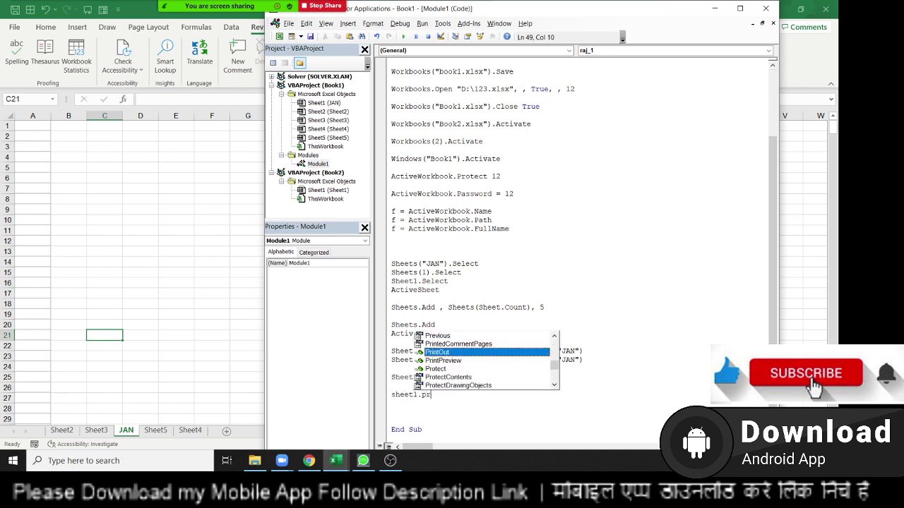
pyautogui.press('Down')
pyautogui.press('Down')
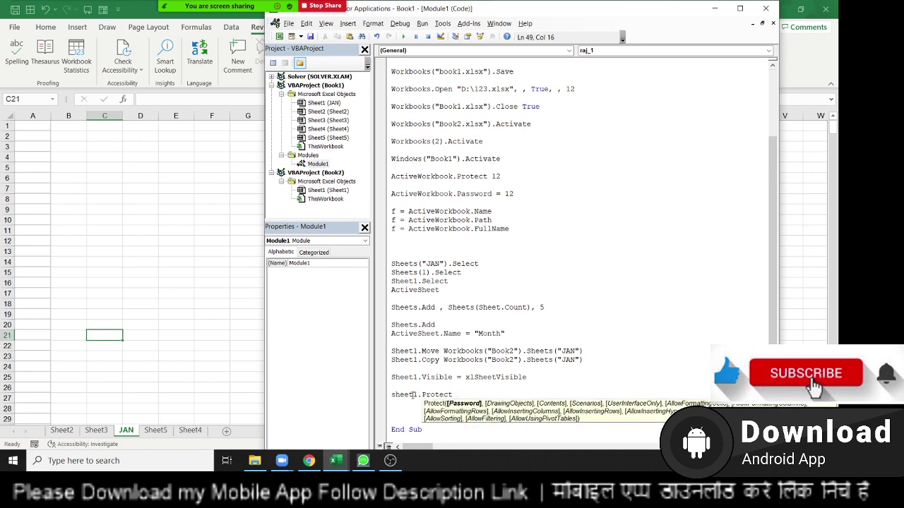
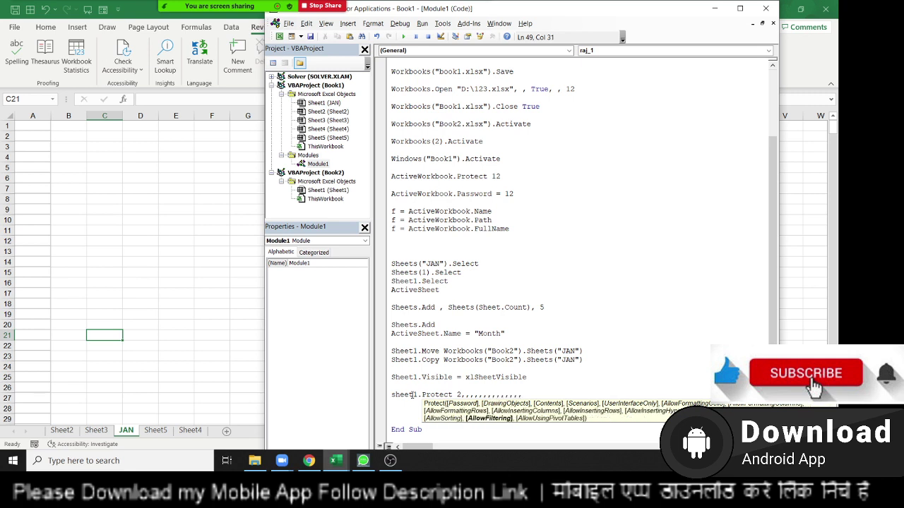
pyautogui.press('Return')
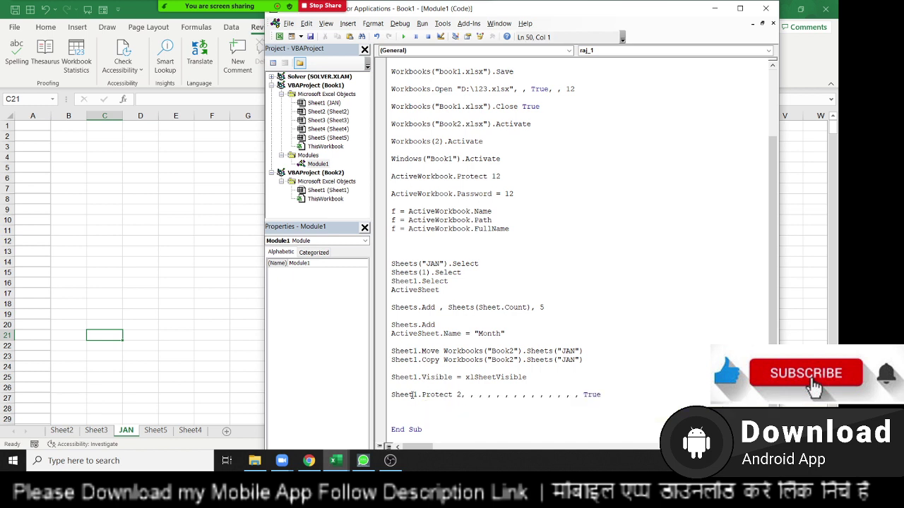
# - Start a Sheet1.Tab line above End Sub
pyautogui.scroll(-1, 412, 396)
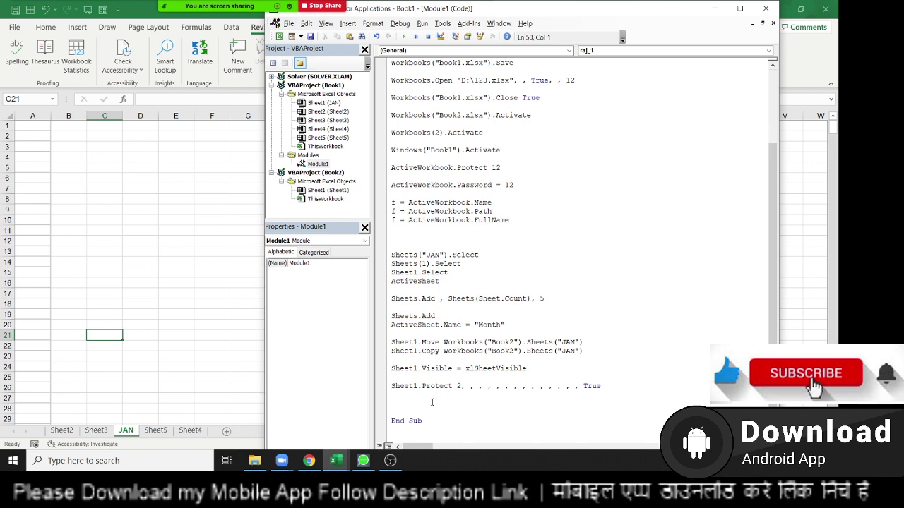
pyautogui.press('Return')
pyautogui.write('sheet')
pyautogui.write('1')
pyautogui.write('.ta')
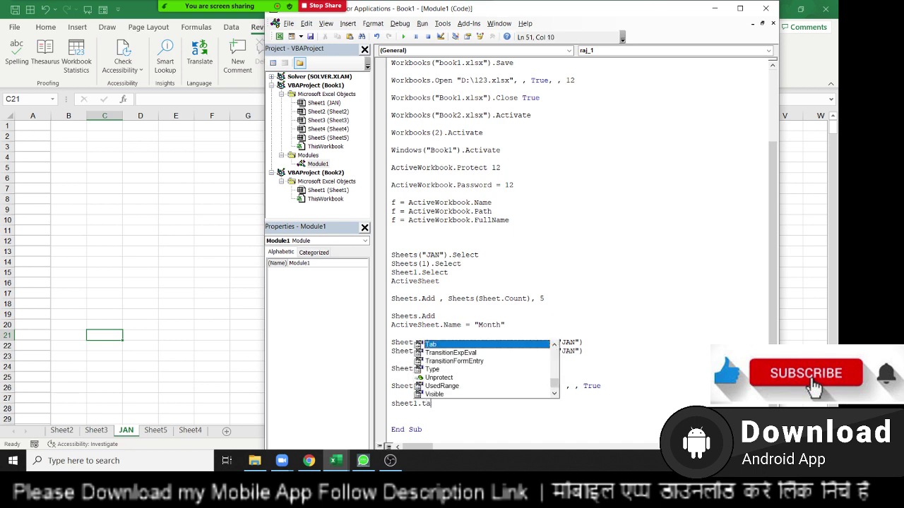
pyautogui.press('Tab')
# - Complete the line as Sheet1.Tab.Color = vbRed
pyautogui.write('.c')
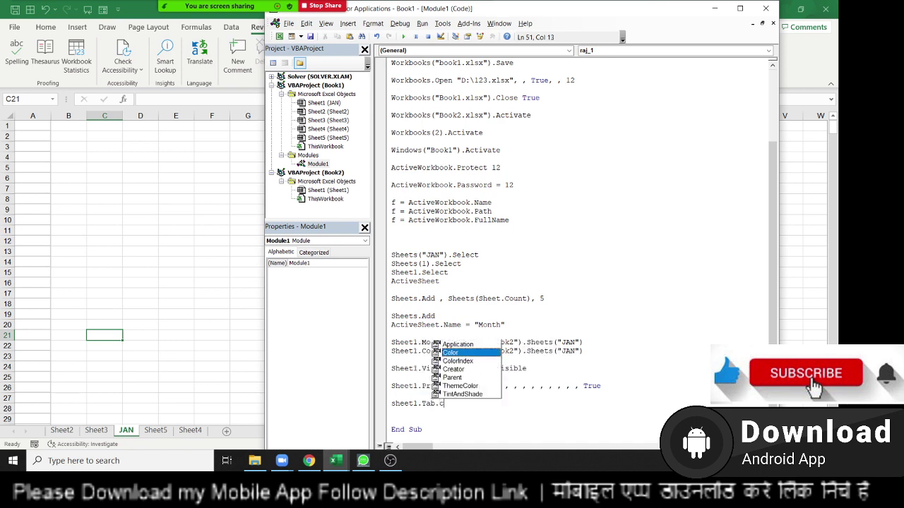
pyautogui.write('o')
pyautogui.press('Tab')
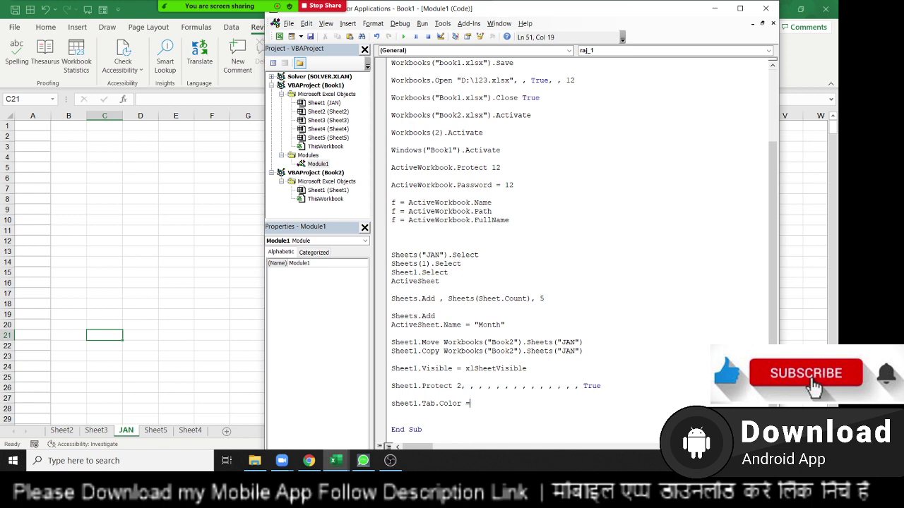
pyautogui.write('vbRed')
pyautogui.press('Return')
pyautogui.scroll(-1, 498, 368)
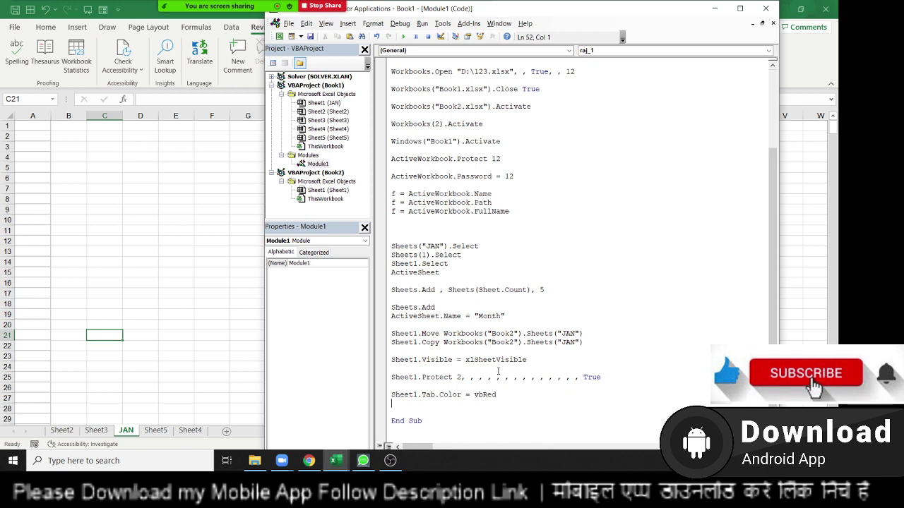
# - Highlight the keywords in the Select, Add, Move, Visible and Protect lines to review them
pyautogui.doubleClick(424, 254)
pyautogui.doubleClick(427, 308)
pyautogui.doubleClick(428, 290)
pyautogui.doubleClick(432, 334)
pyautogui.click(439, 348)
pyautogui.doubleClick(444, 360)
pyautogui.doubleClick(447, 378)
# - Begin a Sheet1.Unprotect line with the sheet's password
pyautogui.click(431, 397)
pyautogui.click(413, 385)
pyautogui.write('sheet')
pyautogui.write('1.u')
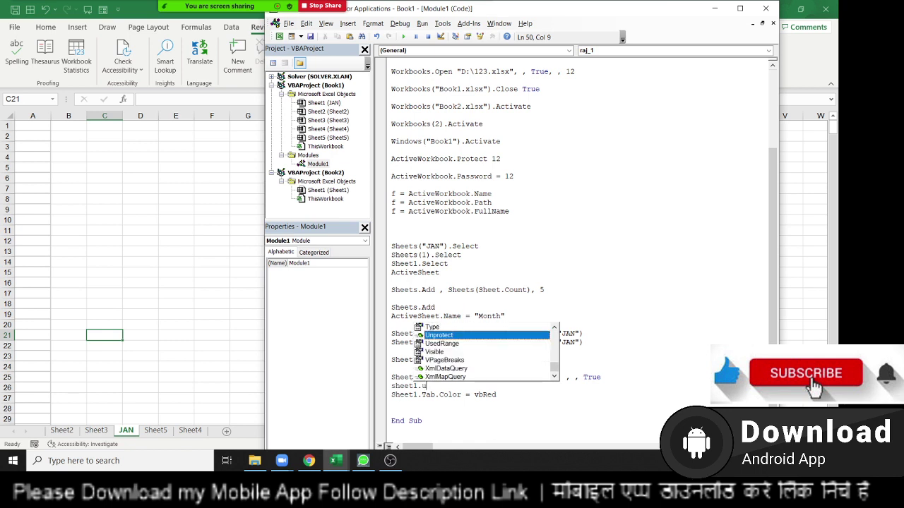
pyautogui.write('n ')
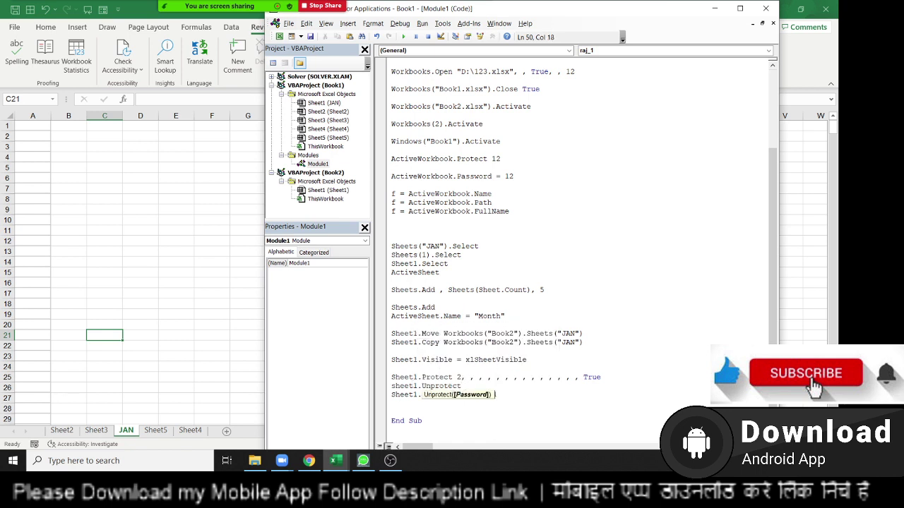
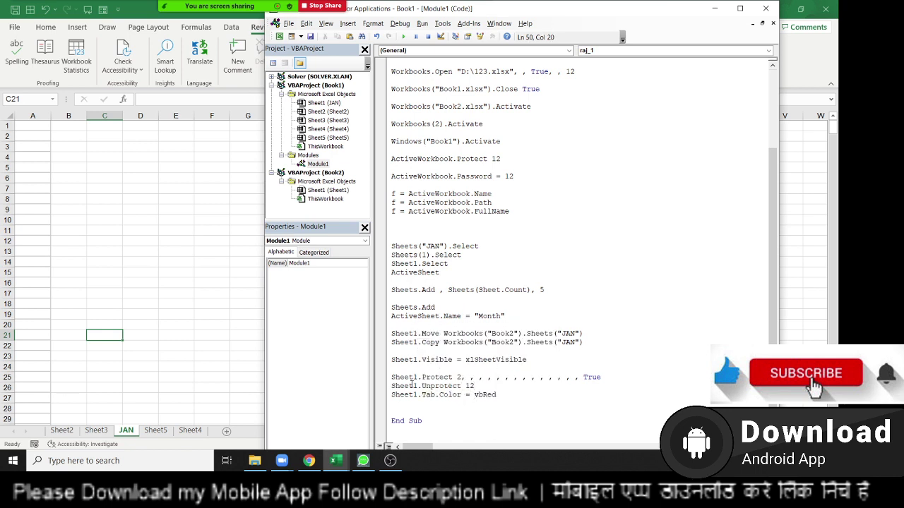
# - Add several blank lines between the tab-colour line and End Sub for the next example
pyautogui.press('Down')
pyautogui.press('Up')
pyautogui.press('Down')
pyautogui.press('Return')
pyautogui.press('Return')
pyautogui.press('Return')
pyautogui.press('Return')
pyautogui.press('Return')
pyautogui.press('Return')
pyautogui.press('Return')
pyautogui.press('Return')
pyautogui.press('Return')
pyautogui.press('Return')
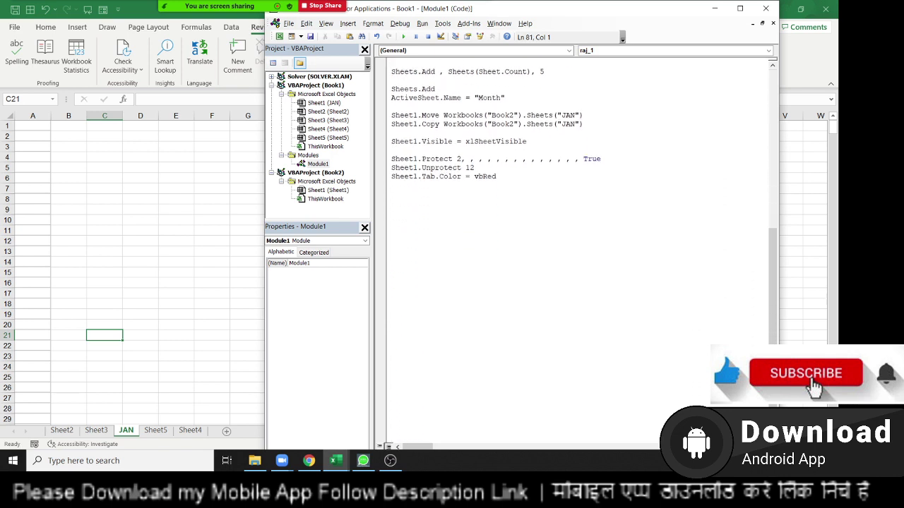
pyautogui.click(395, 205)
# - Type a Range heading, fixing the typo, and add a Range("a1").Select line
pyautogui.write('Ra')
pyautogui.write('bge')
pyautogui.press('BackSpace')
pyautogui.press('BackSpace')
pyautogui.press('BackSpace')
pyautogui.write('n')
pyautogui.write('e')
pyautogui.press('Return')
pyautogui.press('BackSpace')
pyautogui.write('ge')
pyautogui.press('Return')
pyautogui.write('range(')
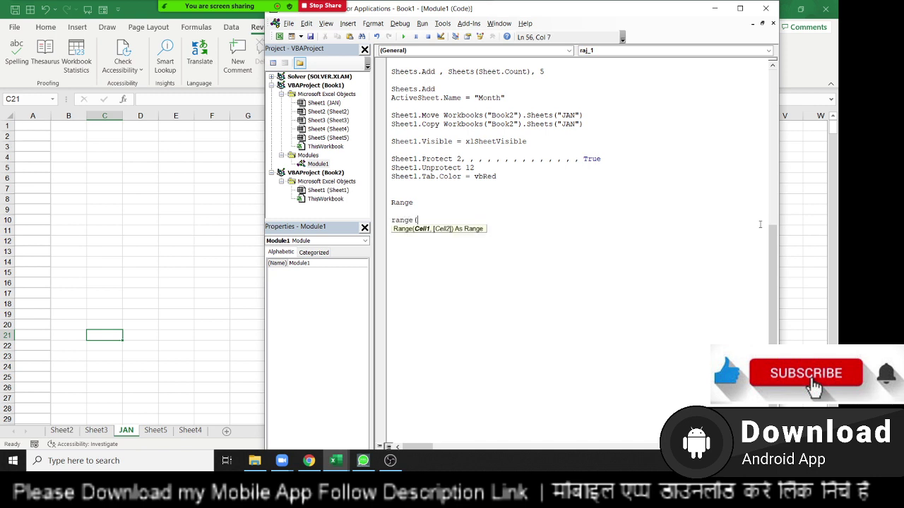
pyautogui.write('"a1"')
pyautogui.write(').se')
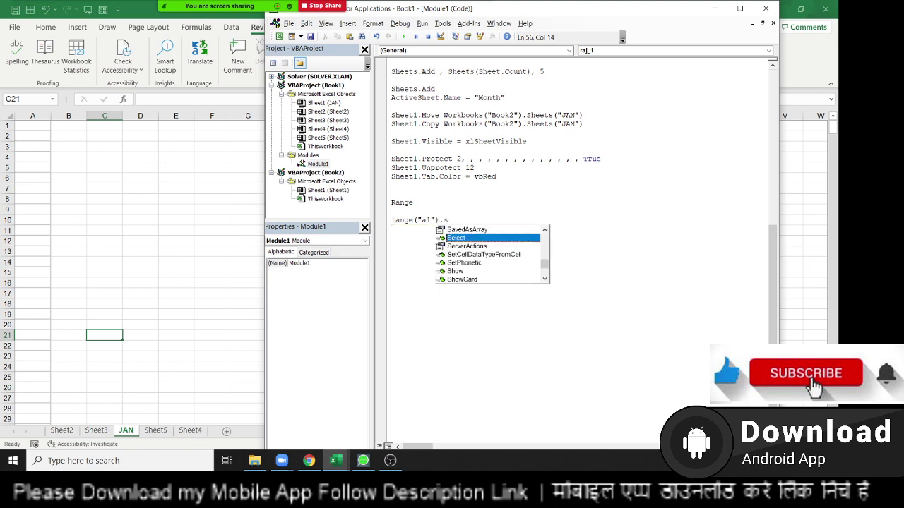
pyautogui.press('Return')
# - Add Cells(1, 1).Select and Range("A1").Select lines, with a blank line above Range("A1")
pyautogui.write('cells')
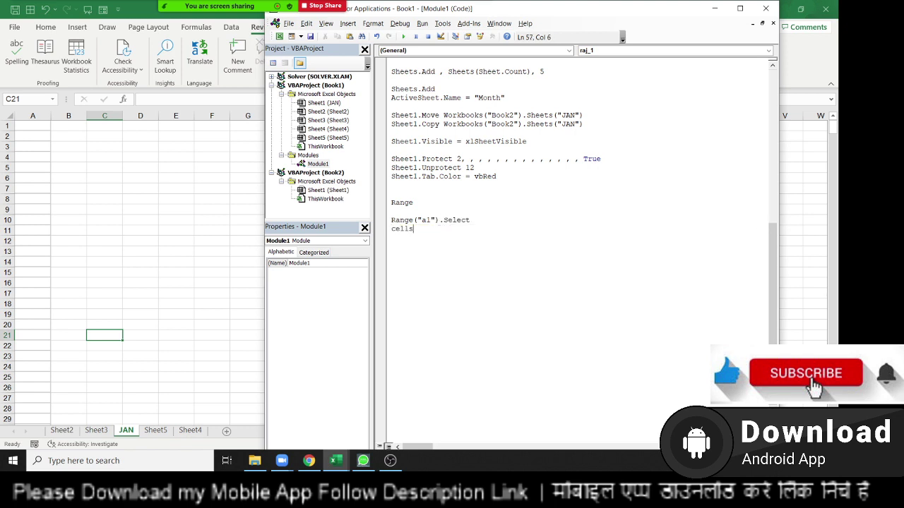
pyautogui.write('(1.')
pyautogui.press('BackSpace')
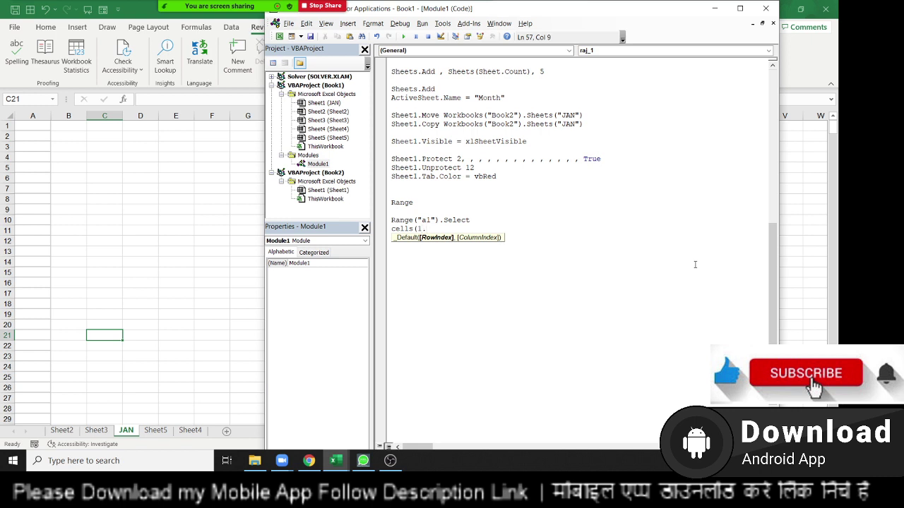
pyautogui.write(',1).')
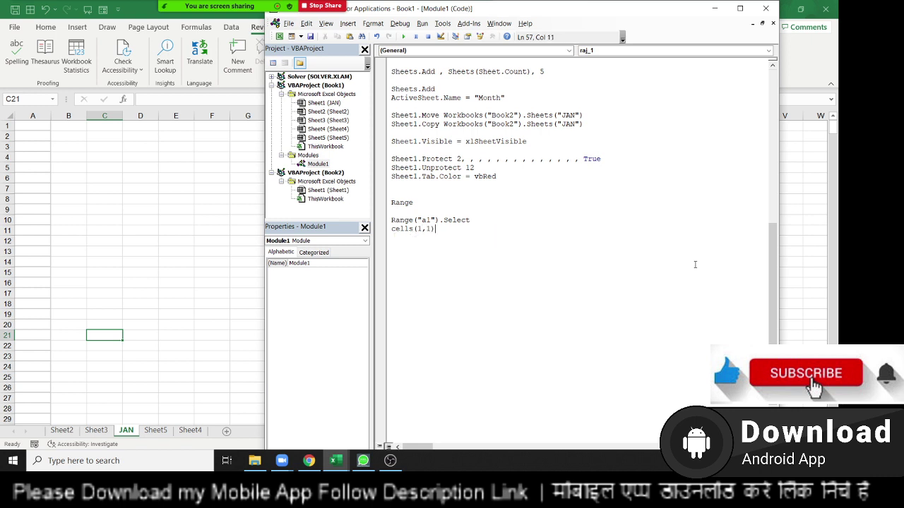
pyautogui.write('select')
pyautogui.press('Return')
pyautogui.write('range')
pyautogui.write('("A1')
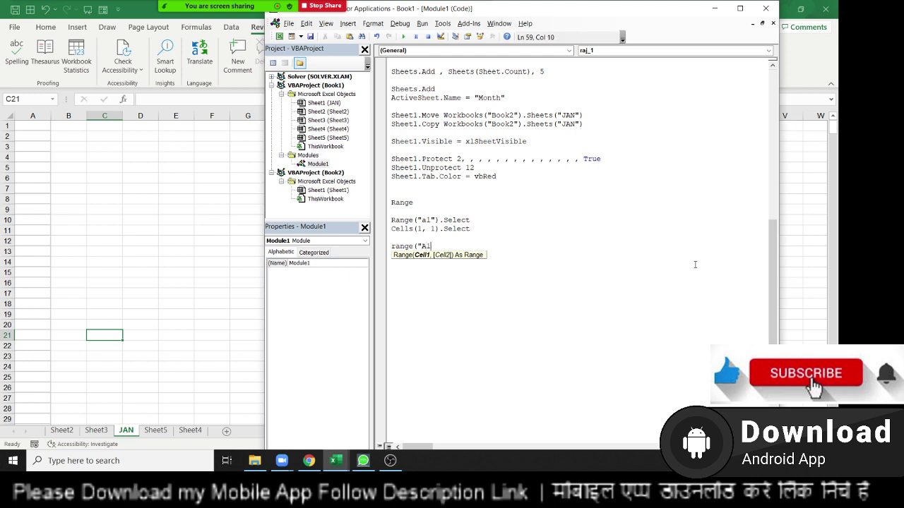
pyautogui.write('").se')
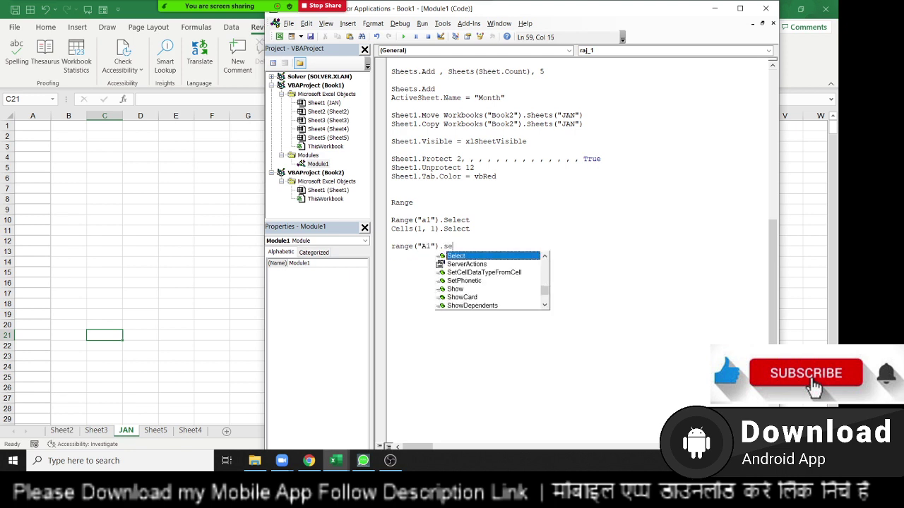
pyautogui.press('Return')
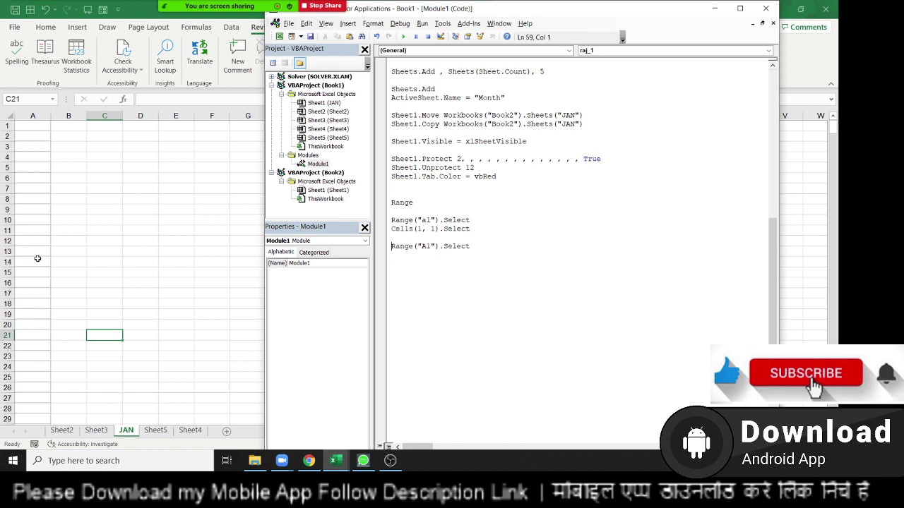
pyautogui.press('Up')
pyautogui.press('Return')
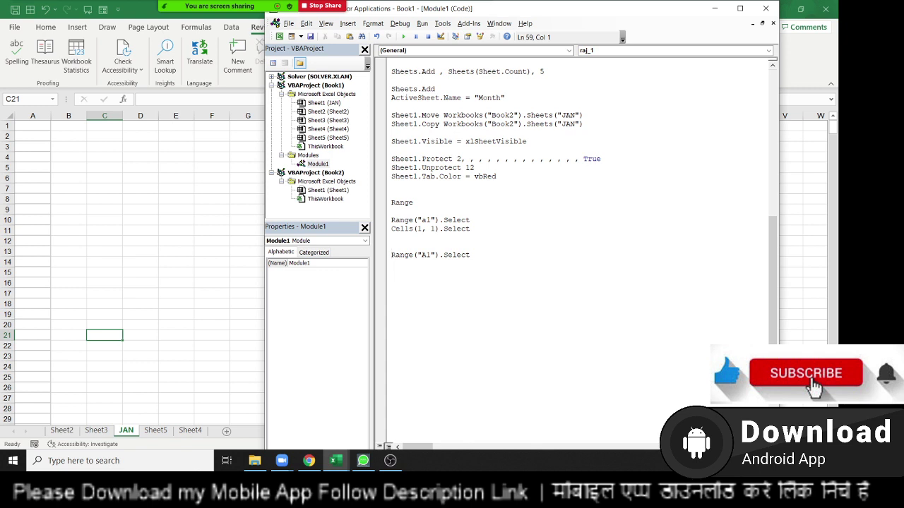
pyautogui.write('sheets')
pyautogui.write('(')
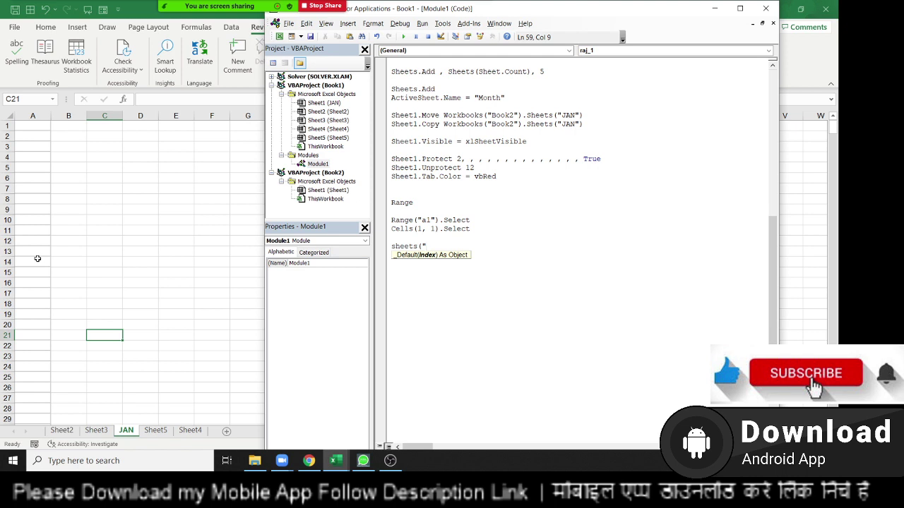
# - Complete Sheets("Sheet4").Select above Range("A1").Select and add blank lines above it
pyautogui.write('Sh')
pyautogui.write('eet4')
pyautogui.write(').se')
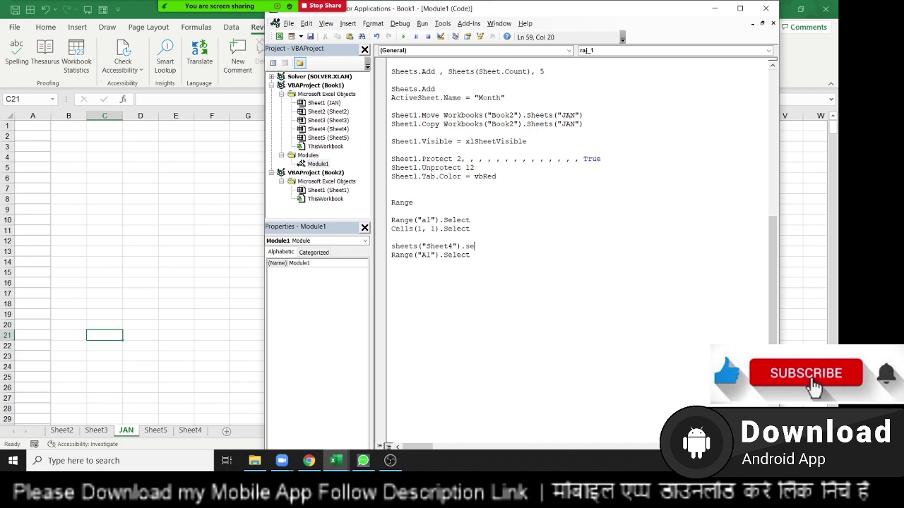
pyautogui.write('lect')
pyautogui.press('Down')
pyautogui.press('Down')
pyautogui.click(392, 237)
pyautogui.click(492, 245)
pyautogui.click(392, 237)
pyautogui.press('Return')
pyautogui.press('Return')
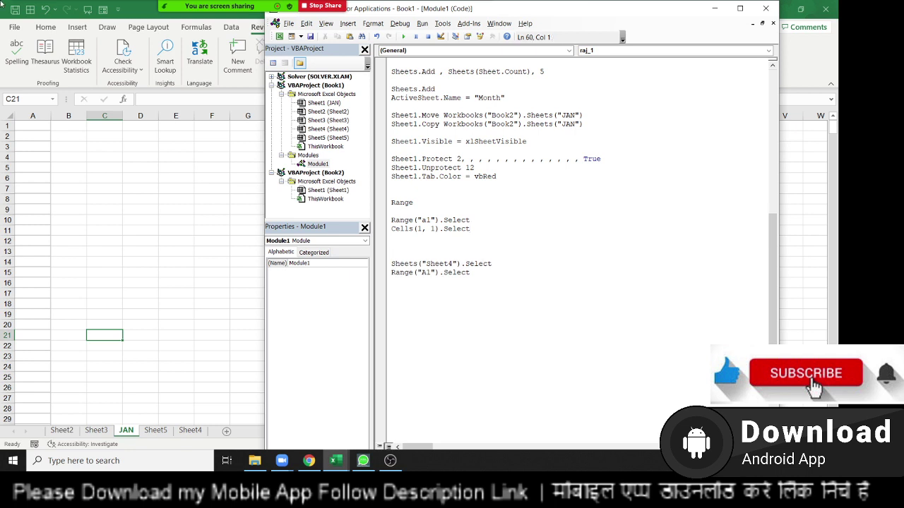
pyautogui.click(218, 9)
pyautogui.moveTo(395, 178)
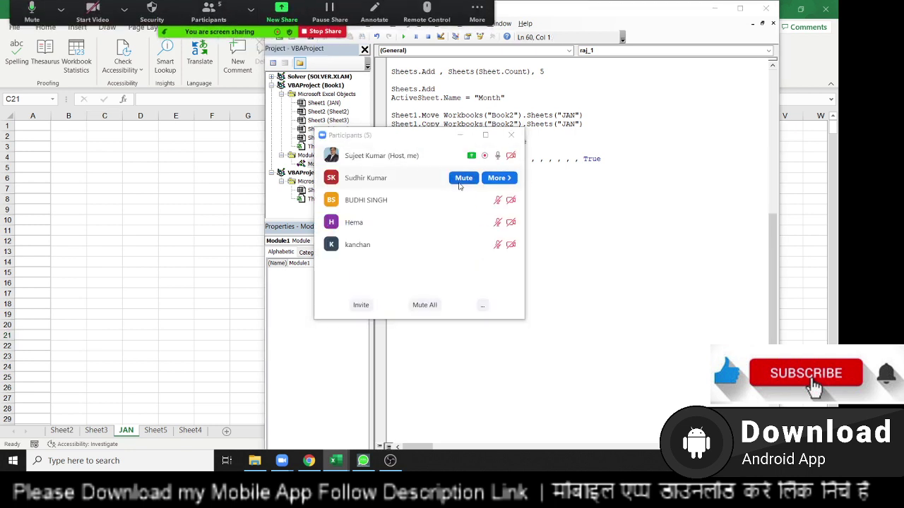
pyautogui.click(511, 134)
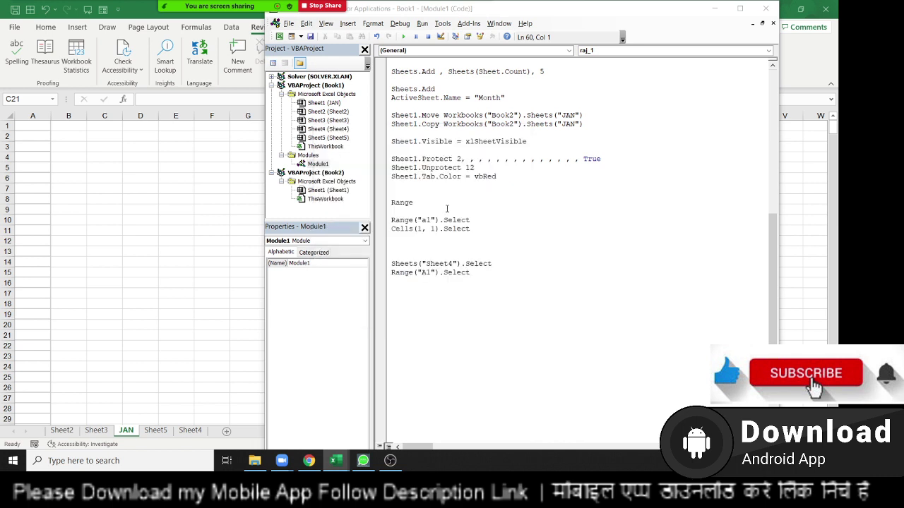
# - Write a Range("Book2").Activate line above the Sheet4 line and highlight the example's lines
pyautogui.write('rang')
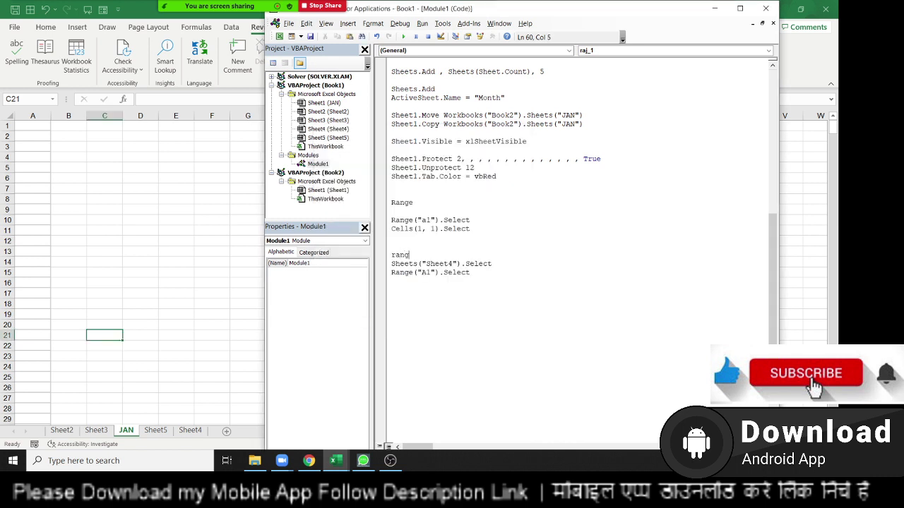
pyautogui.write('e("')
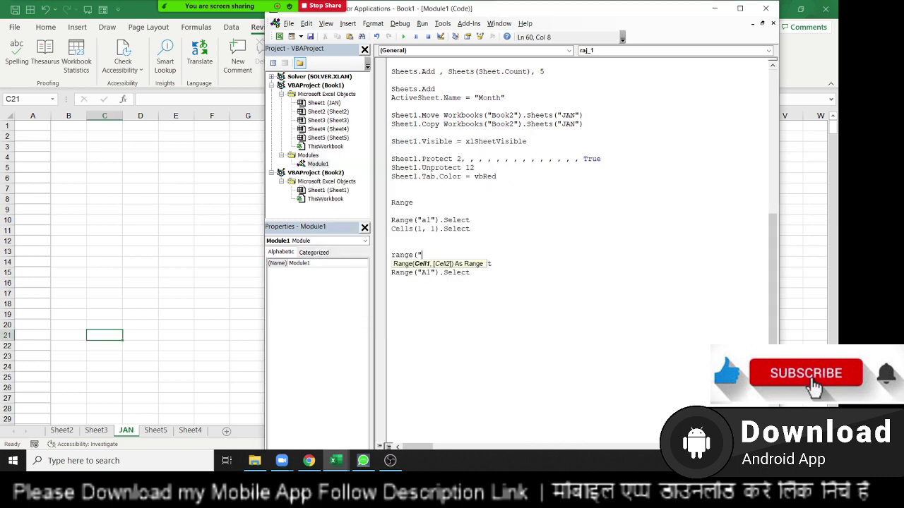
pyautogui.write('Book2"')
pyautogui.write(').s')
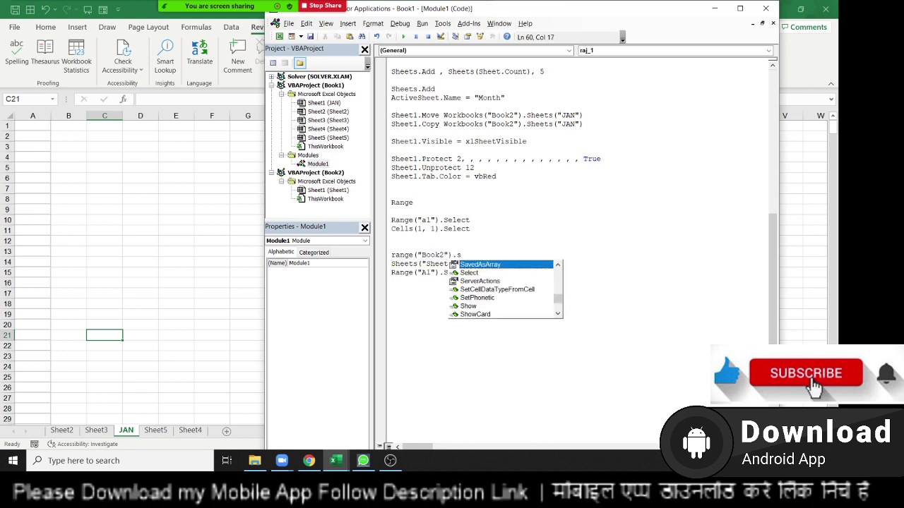
pyautogui.press('Down')
pyautogui.press('BackSpace')
pyautogui.write('a')
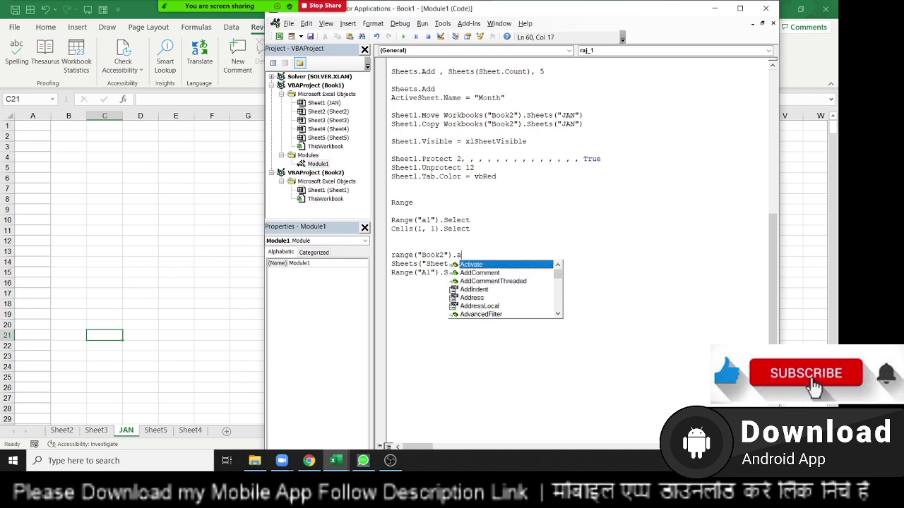
pyautogui.press('Tab')
pyautogui.press('Down')
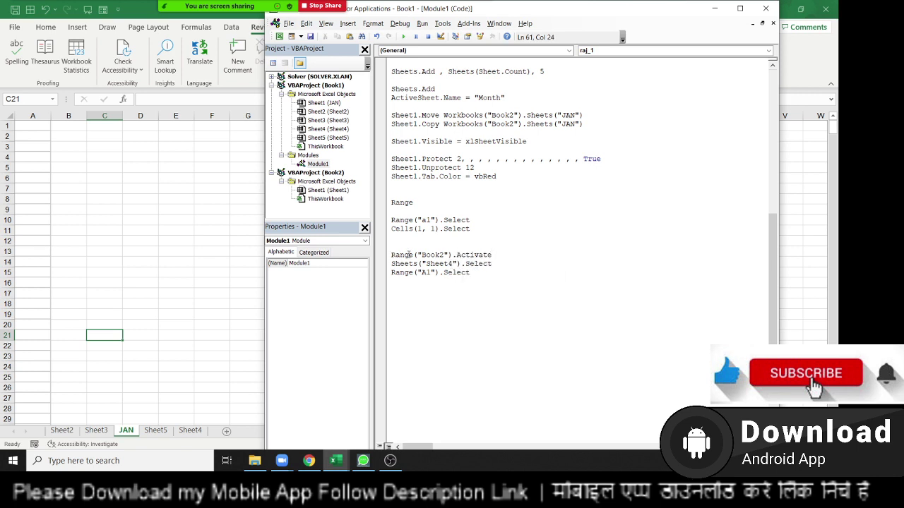
pyautogui.press('Up')
pyautogui.hotkey('shift', 'Home')
pyautogui.press('End')
pyautogui.hotkey('shift', 'Down')
pyautogui.press('Right')
pyautogui.hotkey('shift', 'Down')
pyautogui.press('Up')
pyautogui.hotkey('shift', 'Up')
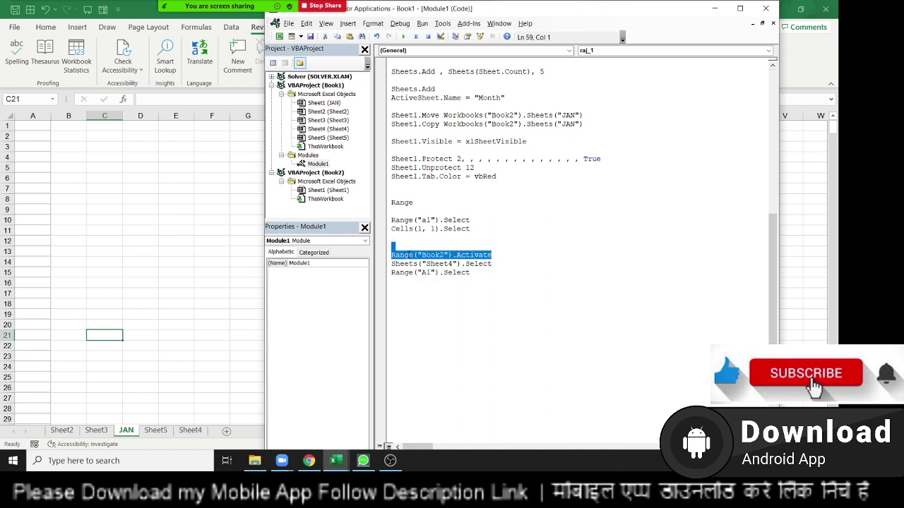
pyautogui.press('Up')
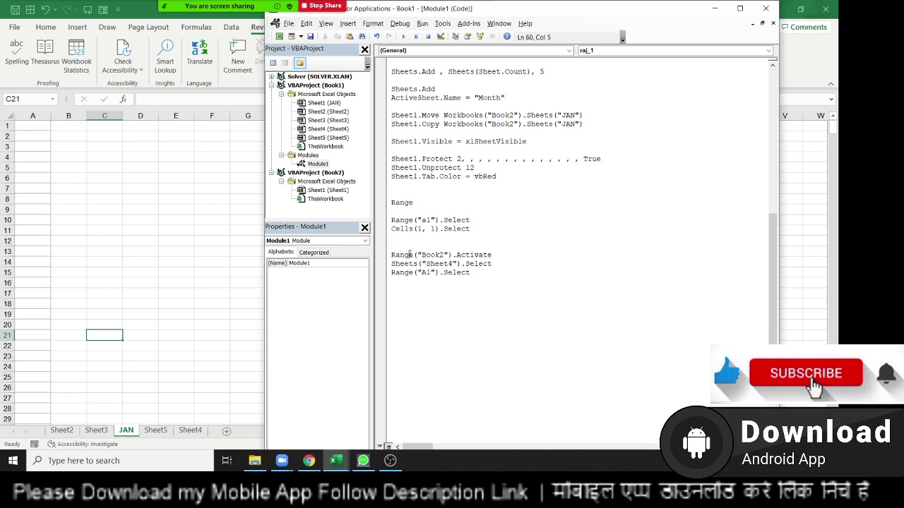
# - Replace Range with Workbooks so the line reads Workbooks("Book2").Activate
pyautogui.doubleClick(409, 256)
pyautogui.write('workb')
pyautogui.write('ooks')
pyautogui.click(430, 282)
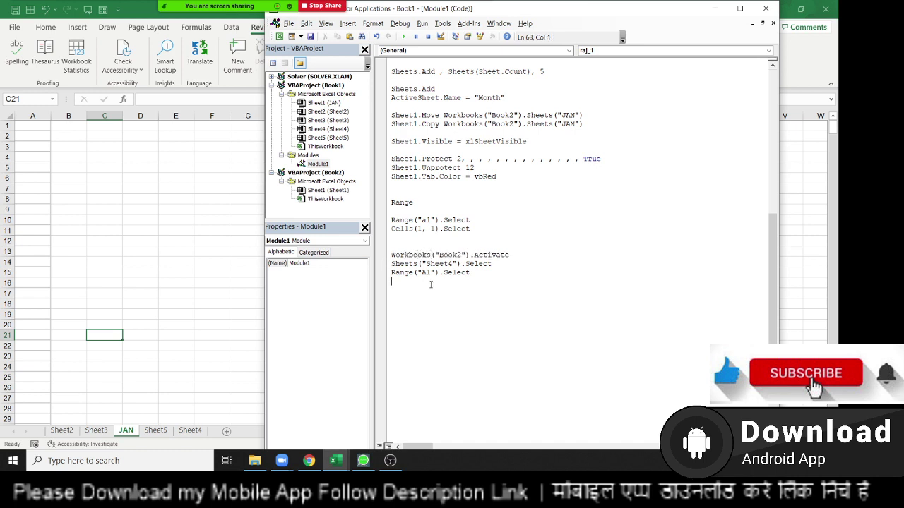
# - Add ActiveCell and Selection lines below Cells(1, 1).Select, correcting the acrivecell typo
pyautogui.doubleClick(417, 219)
pyautogui.click(413, 302)
pyautogui.click(398, 235)
pyautogui.press('Return')
pyautogui.press('Up')
pyautogui.write('a')
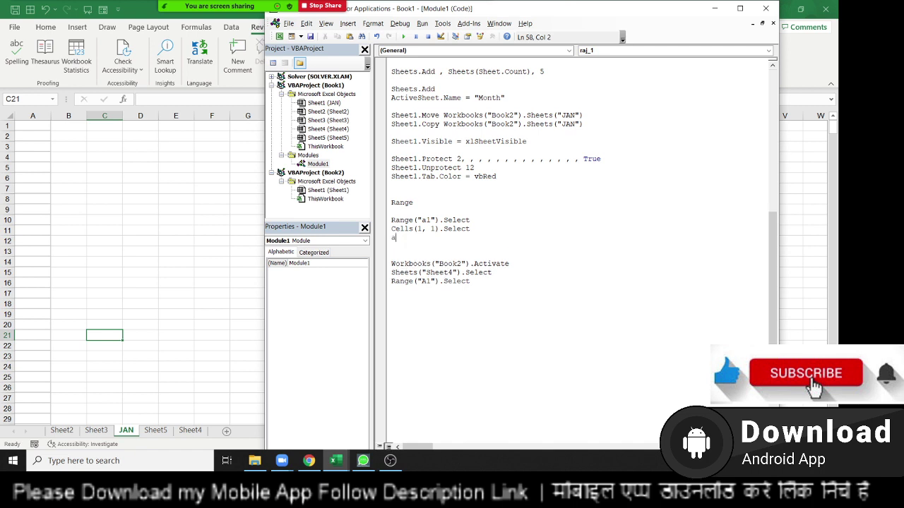
pyautogui.write('crivec')
pyautogui.write('ell')
pyautogui.press('Return')
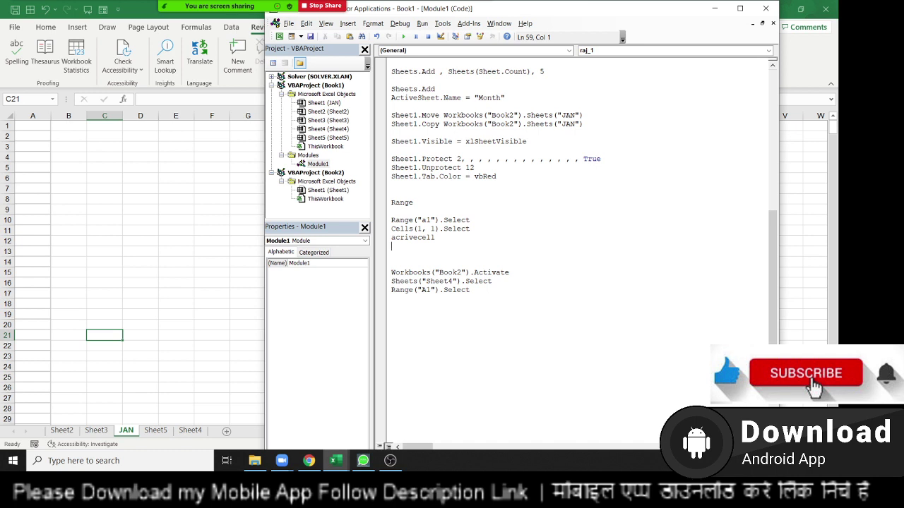
pyautogui.click(391, 238)
pyautogui.press('Delete')
pyautogui.write('t')
pyautogui.write('selec')
pyautogui.write('tion')
# - Highlight the a1 address, the row and column in Cells(1, 1), and the ActiveCell line
pyautogui.press('Left')
pyautogui.press('Up')
pyautogui.press('Up')
pyautogui.press('Up')
pyautogui.hotkey('shift', 'Right')
pyautogui.hotkey('shift', 'Left')
pyautogui.press('Down')
pyautogui.hotkey('shift', 'Left')
pyautogui.click(430, 229)
pyautogui.hotkey('shift', 'Left')
pyautogui.hotkey('shift', 'Left')
pyautogui.press('Down')
pyautogui.hotkey('shift', 'Left')
# - Select cells C5:E13 on the JAN sheet, then return to the VBA editor
pyautogui.hotkey('alt', 'F11')
pyautogui.moveTo(113, 169); pyautogui.dragTo(161, 254)
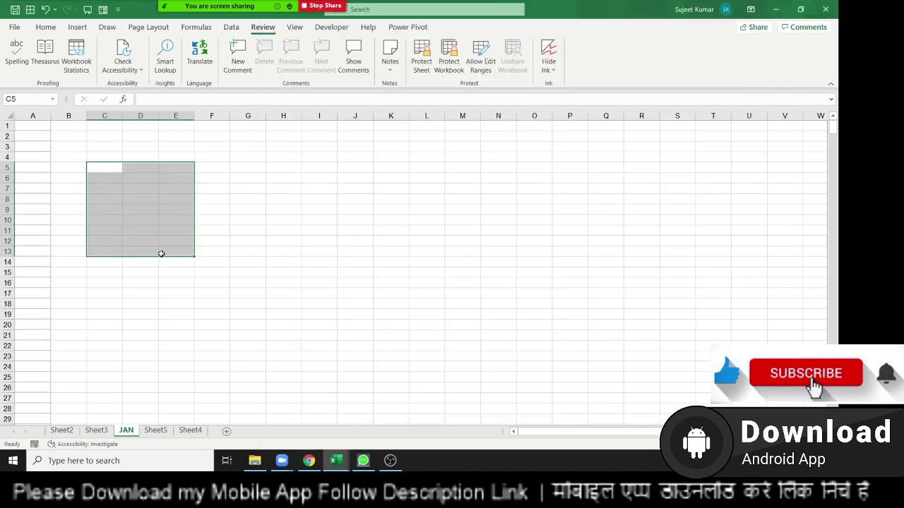
pyautogui.hotkey('alt', 'F11')
# - Highlight the Selection line and scroll up through the raj_1 module code
pyautogui.moveTo(440, 246); pyautogui.dragTo(390, 246)
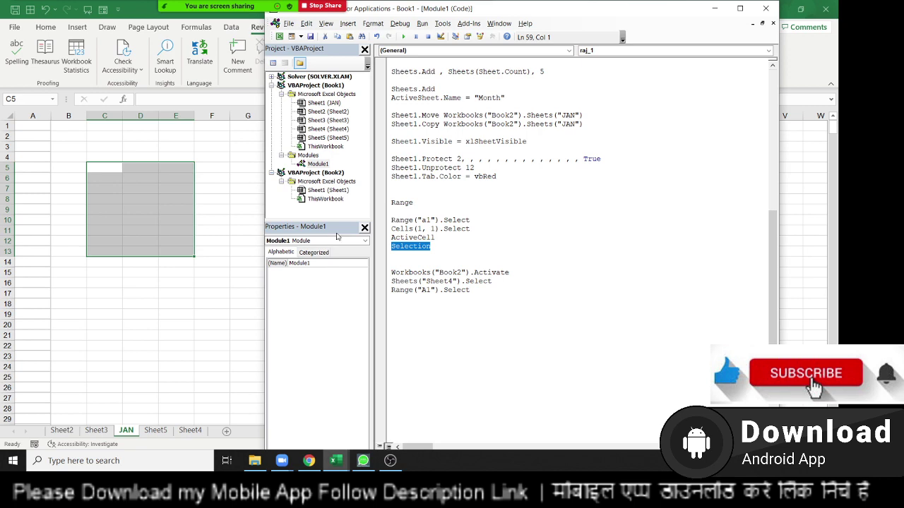
pyautogui.scroll(8, 654, 206)
pyautogui.scroll(3, 653, 206)
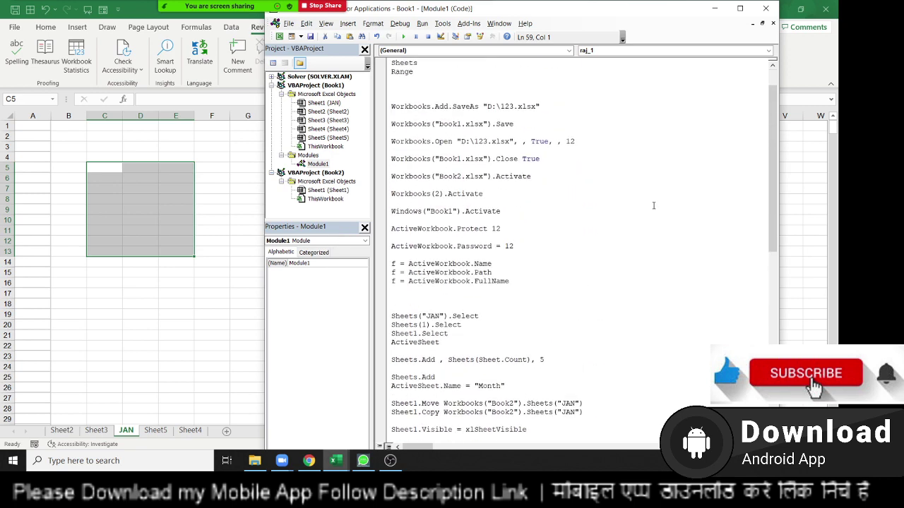